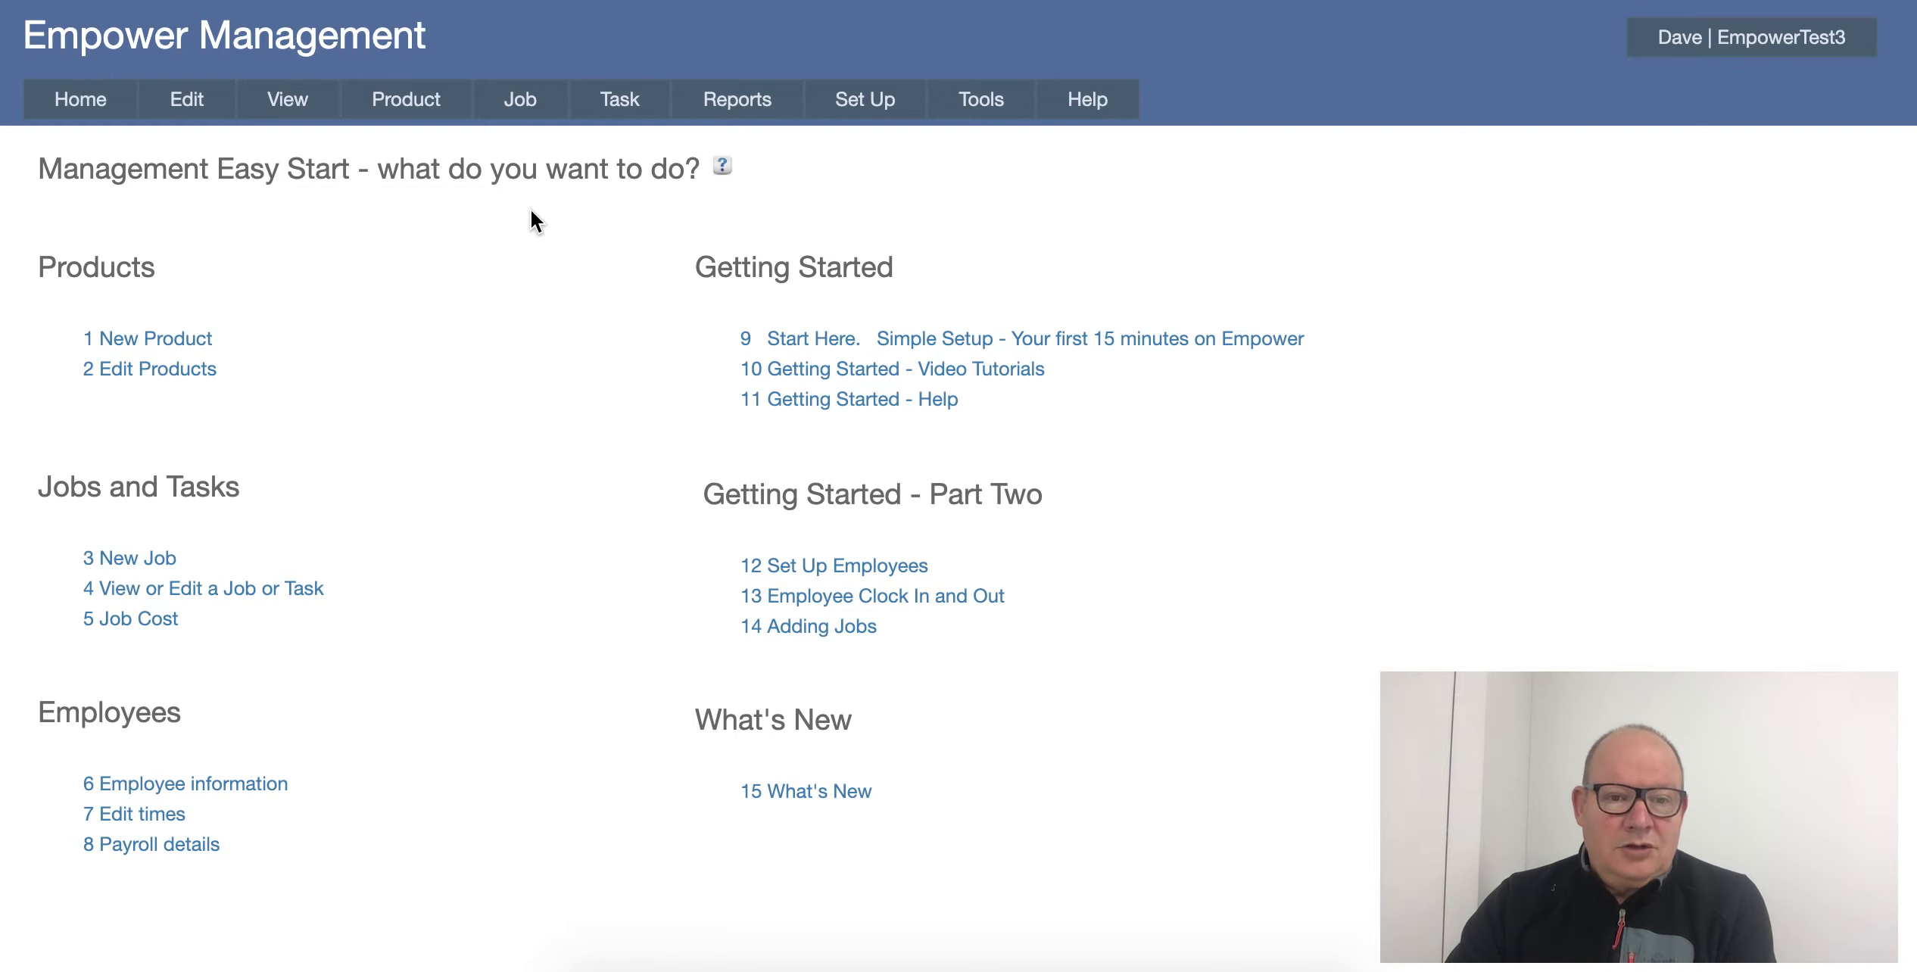
- Open Job One for editing and bring up the details of its Product 1 to review the processes
{"action": "left_click", "coordinate": [521, 110]}
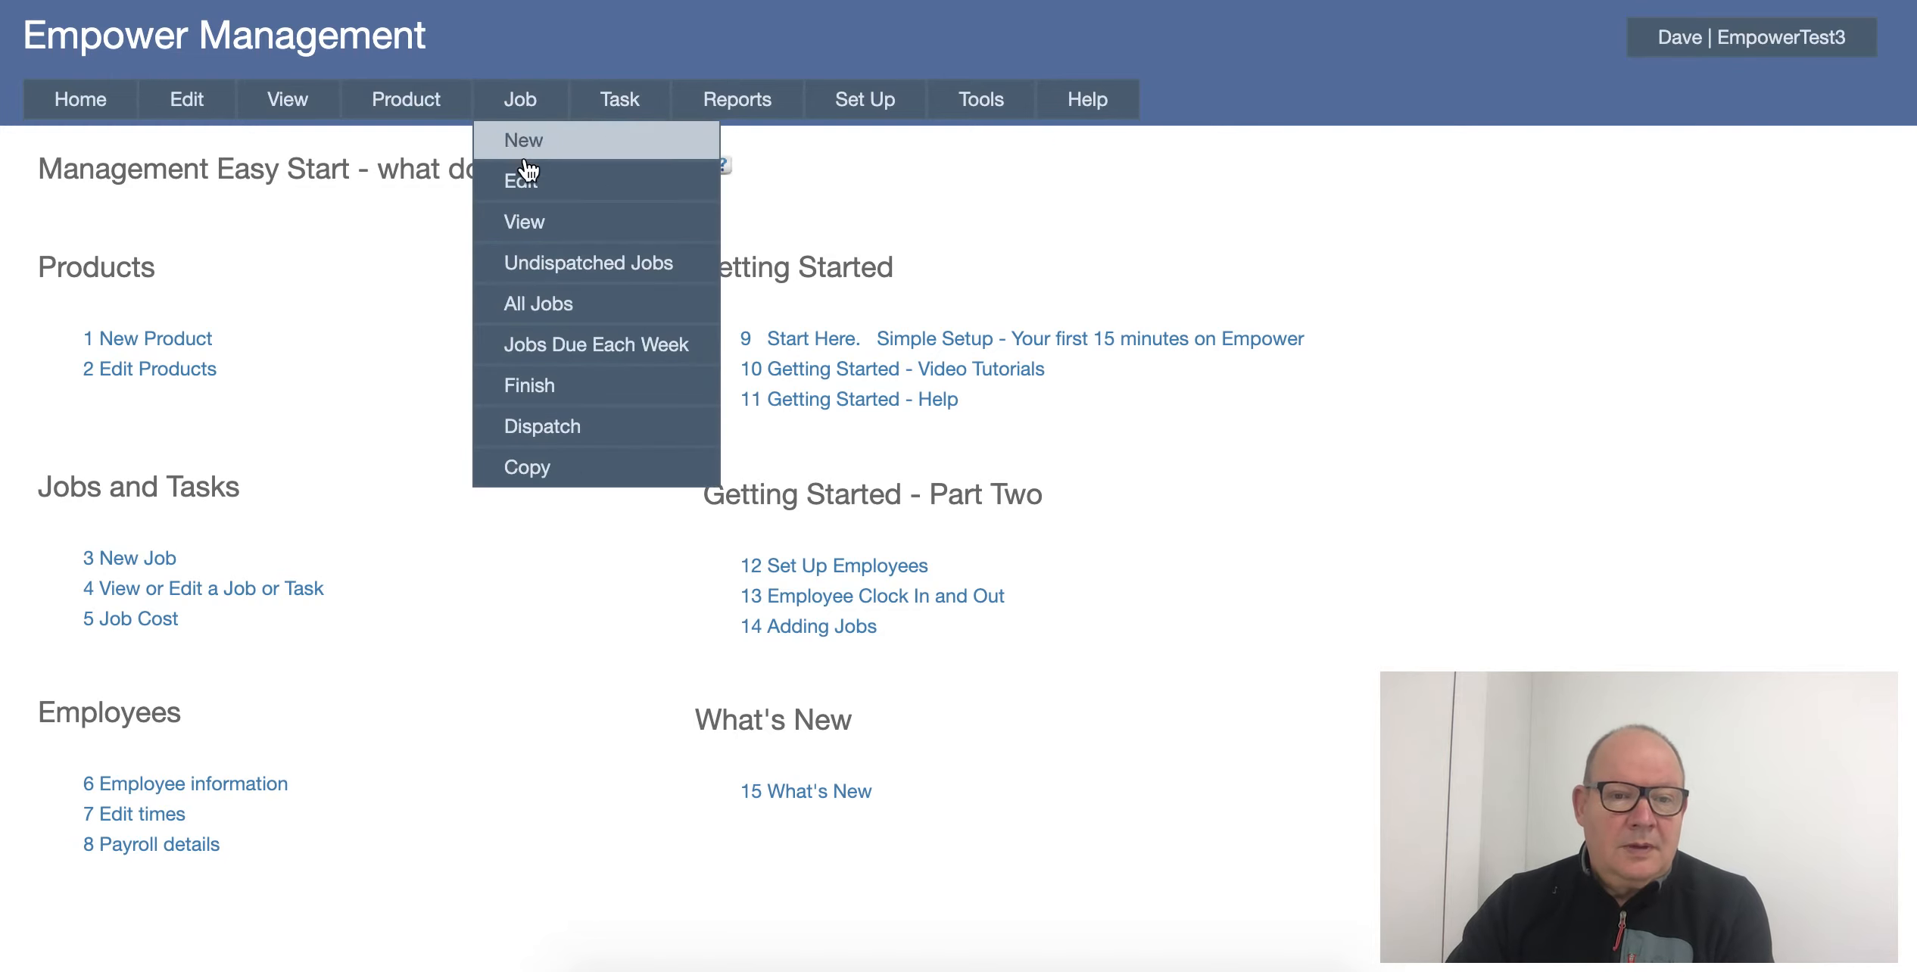
{"action": "left_click", "coordinate": [527, 188]}
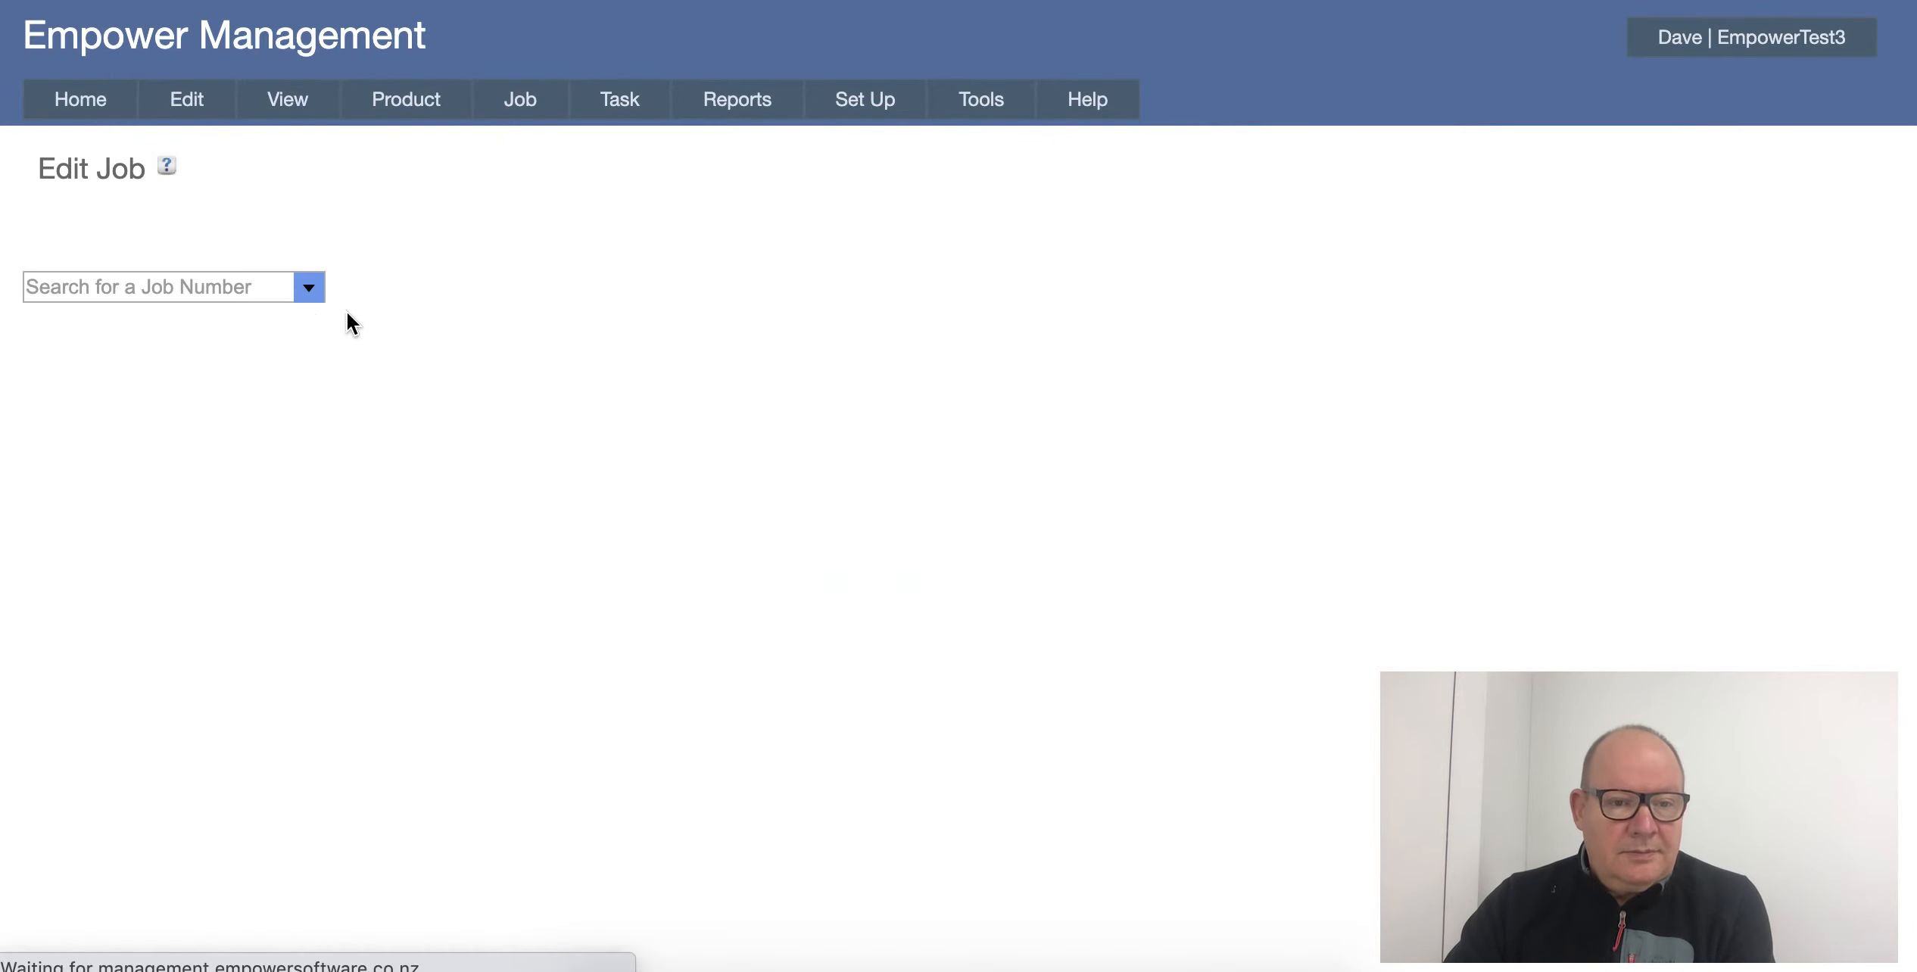
{"action": "left_click", "coordinate": [309, 287]}
{"action": "scroll", "coordinate": [272, 424], "scroll_direction": "down", "scroll_amount": 5}
{"action": "scroll", "coordinate": [250, 451], "scroll_direction": "down", "scroll_amount": 5}
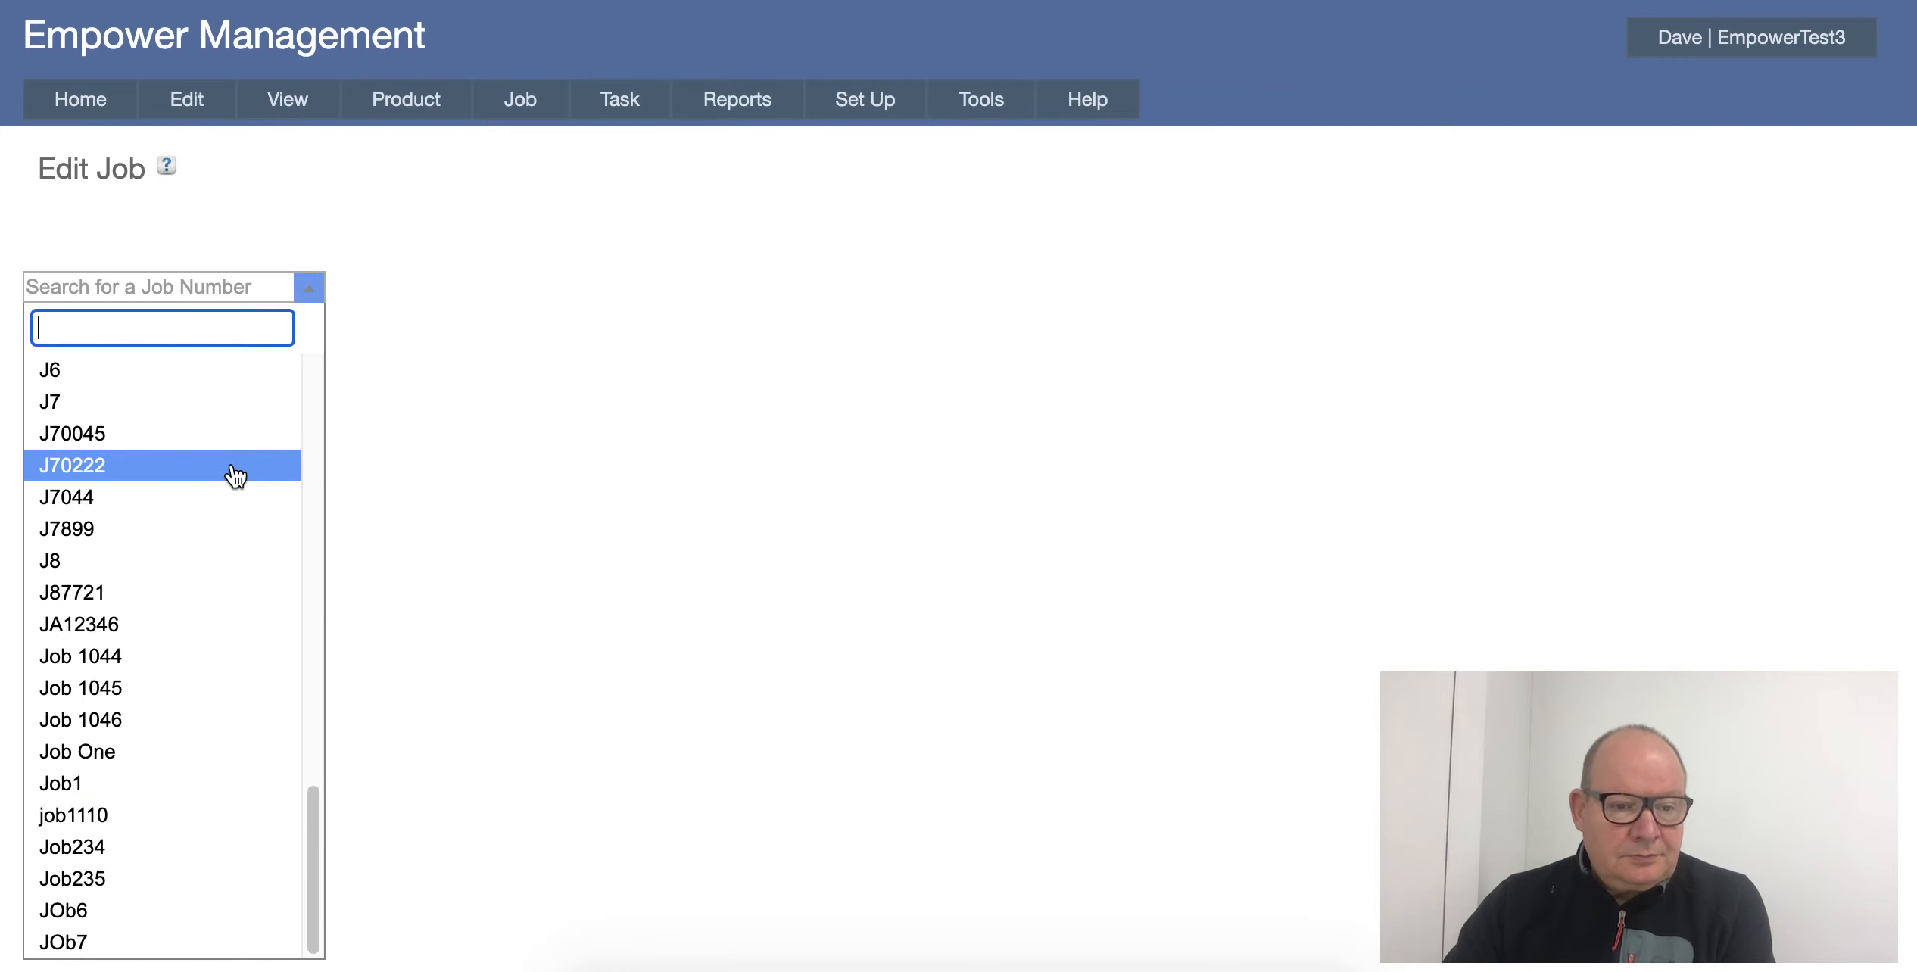
{"action": "left_click", "coordinate": [190, 750]}
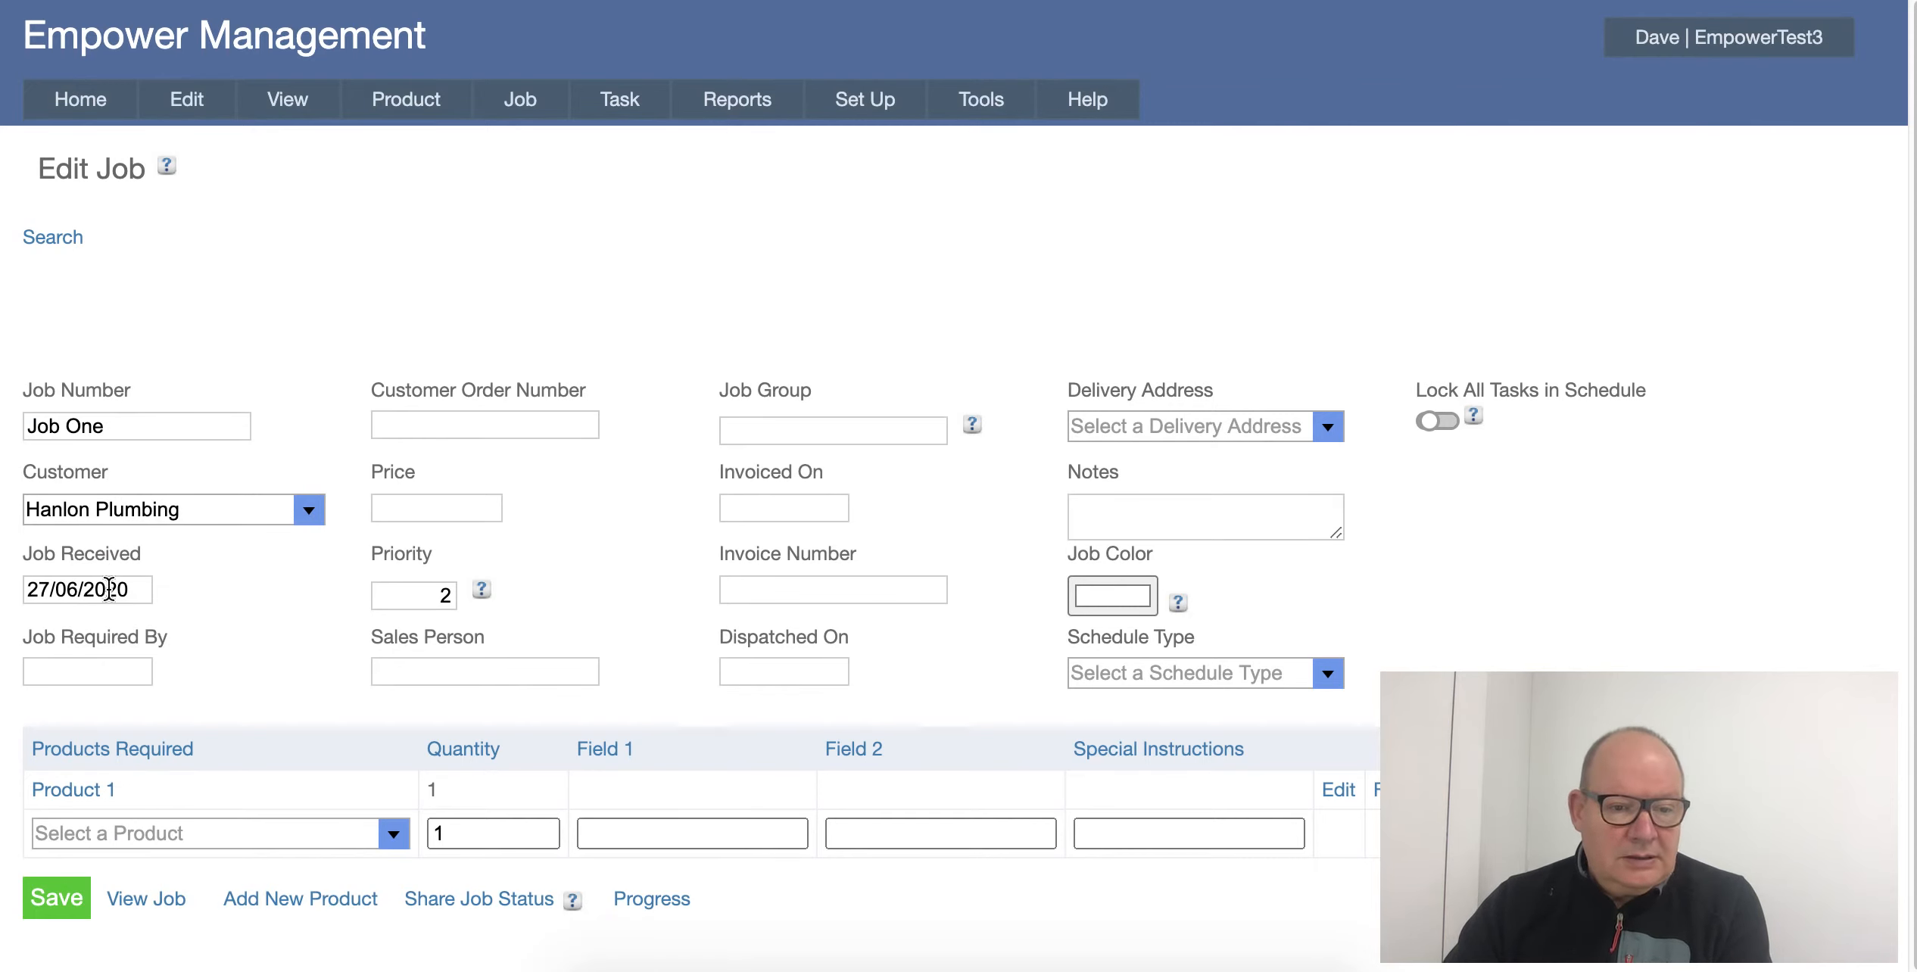
{"action": "left_click", "coordinate": [86, 793]}
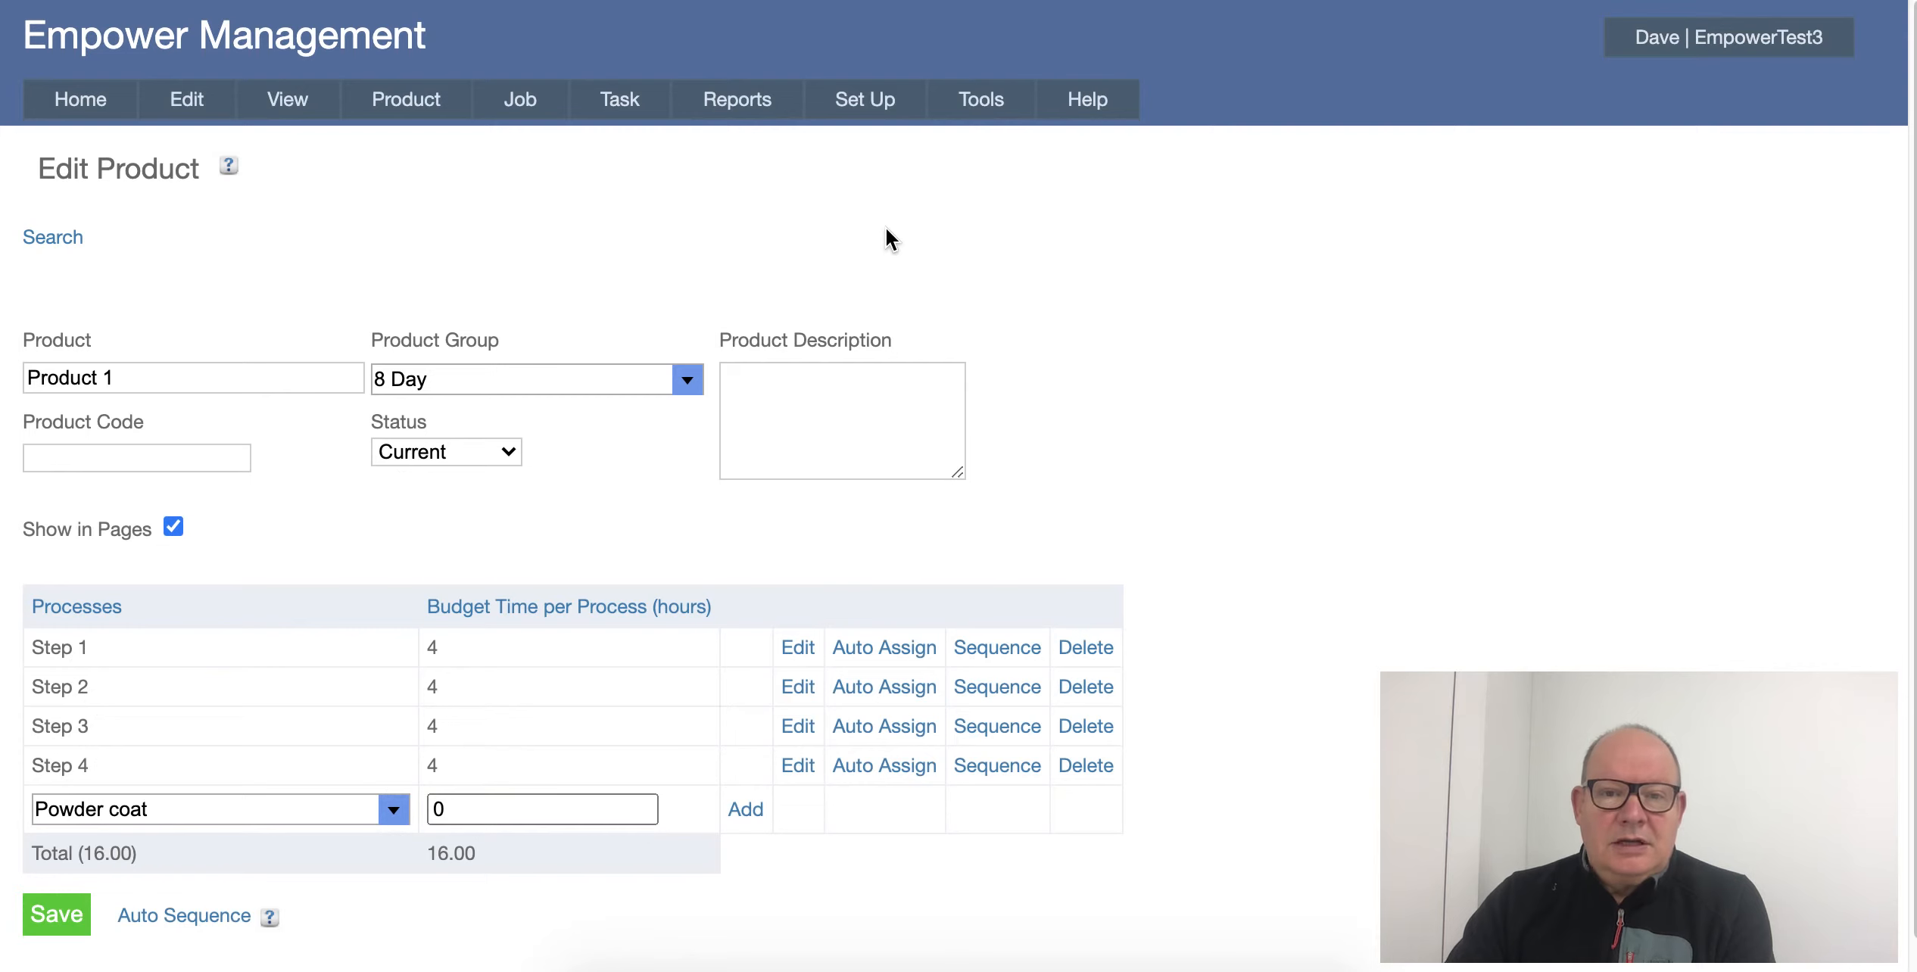
- Open the Scheduling settings to check the default scheduling direction
{"action": "mouse_move", "coordinate": [982, 107]}
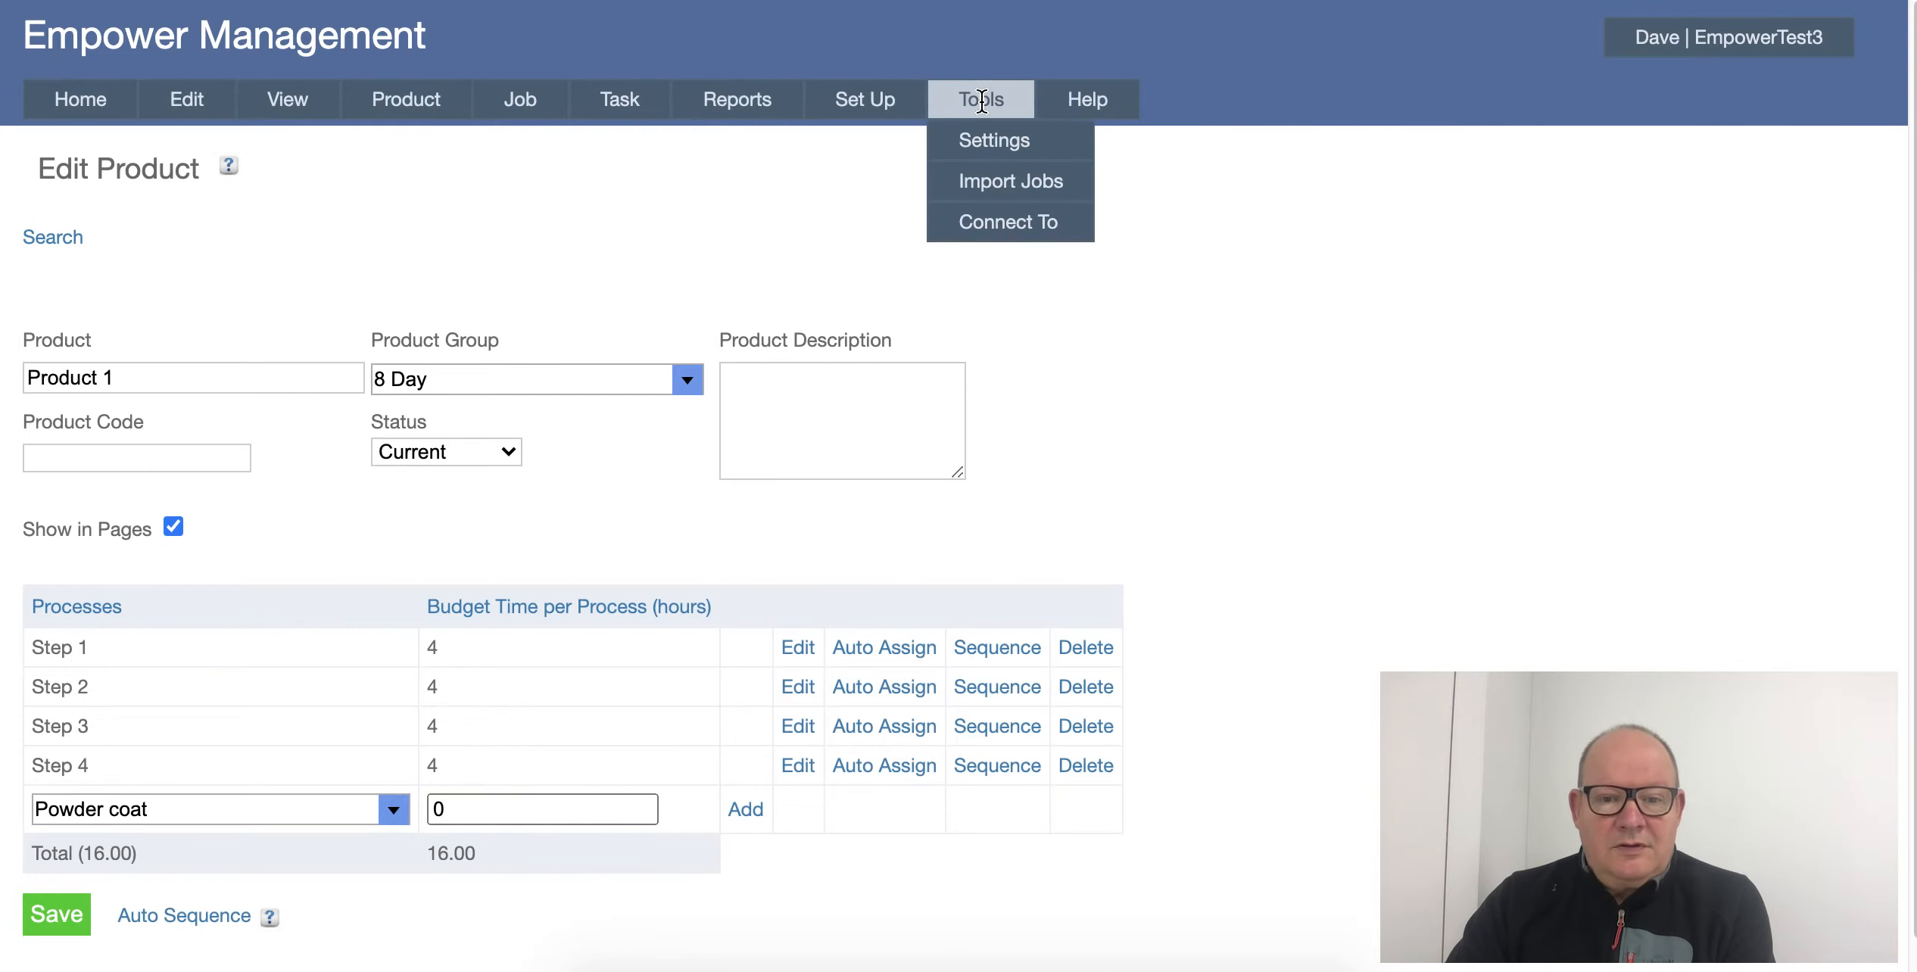
{"action": "left_click", "coordinate": [986, 147]}
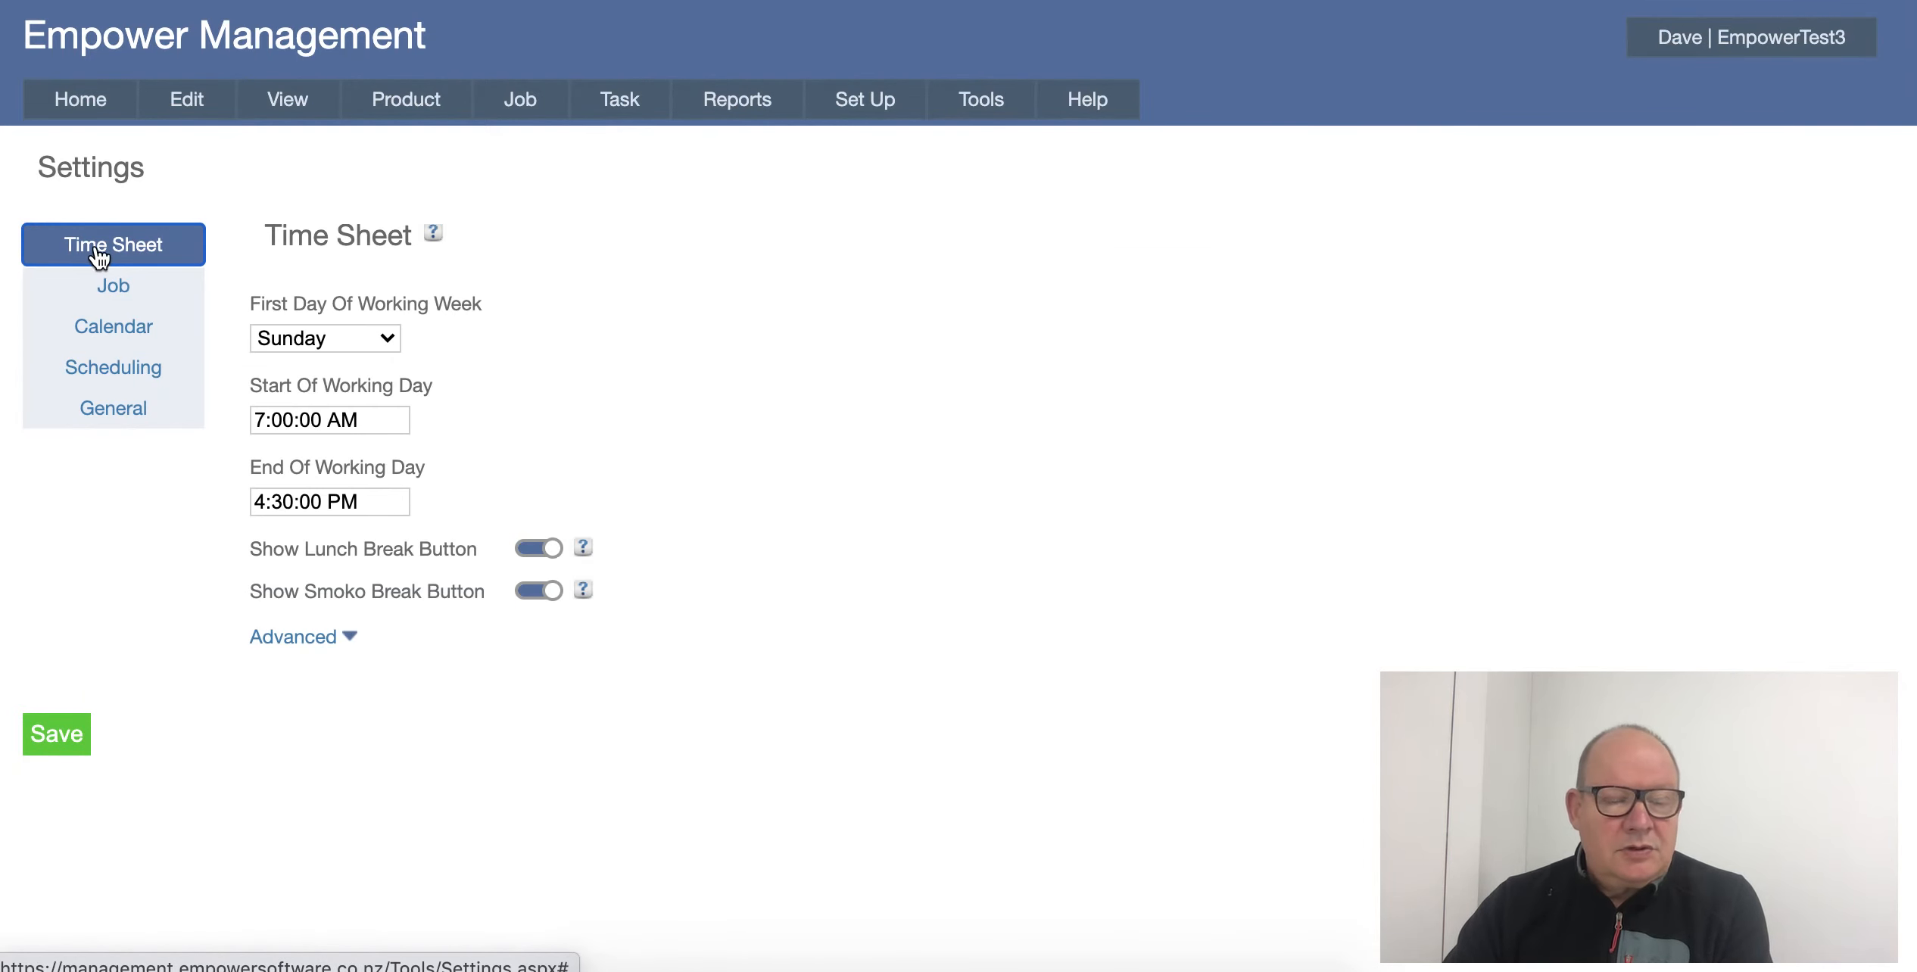
{"action": "left_click", "coordinate": [116, 377]}
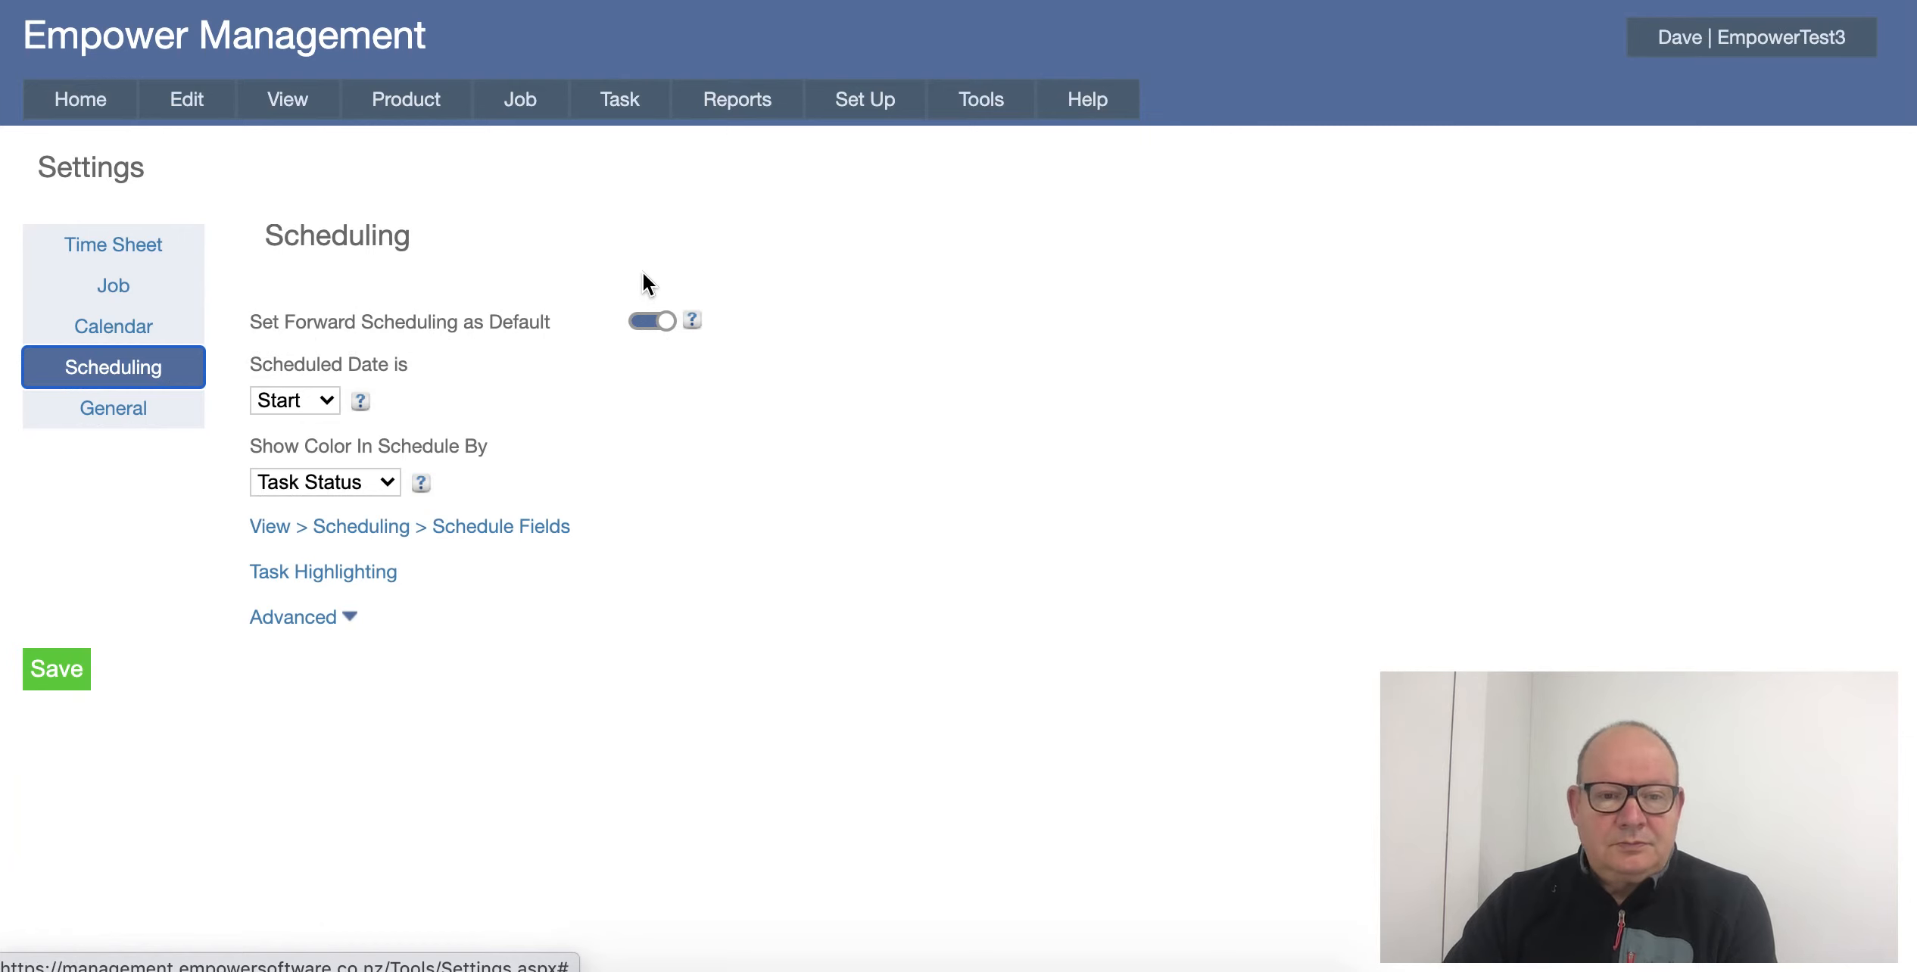
- Review the process days in the 8 Day Forward Schedule, then return to the list of schedules
{"action": "mouse_move", "coordinate": [863, 100]}
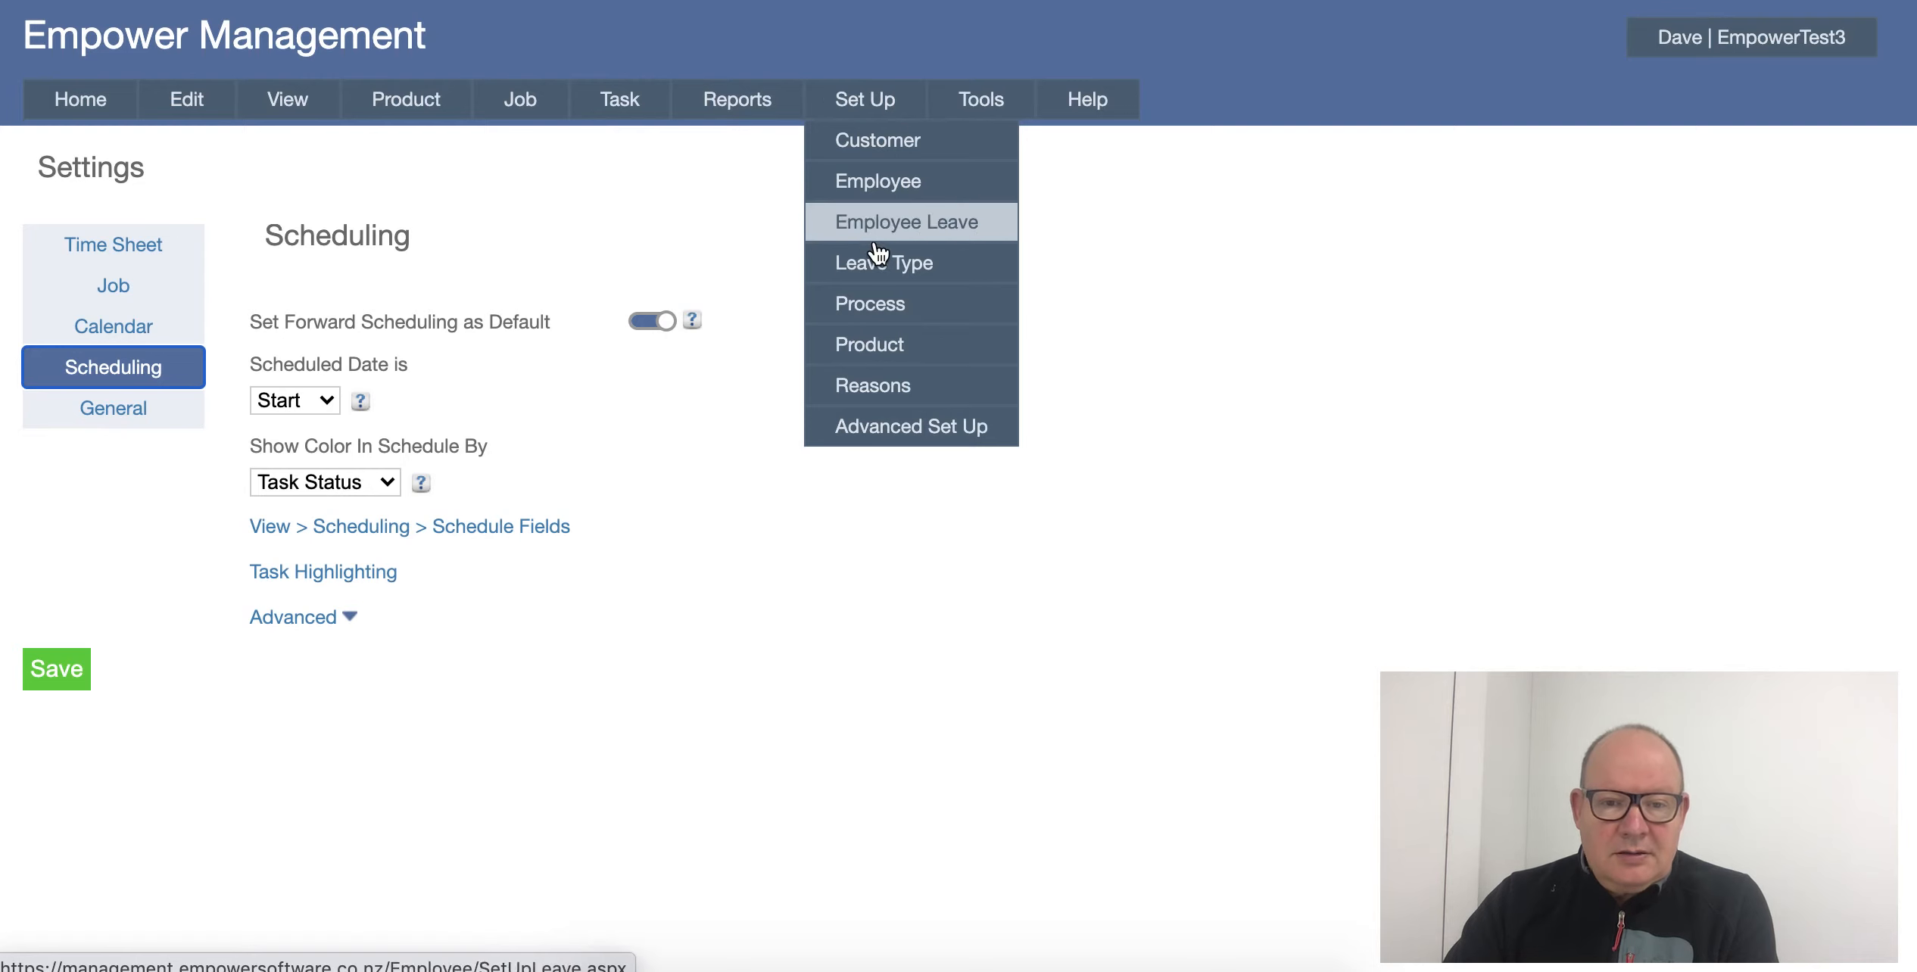
{"action": "mouse_move", "coordinate": [868, 417]}
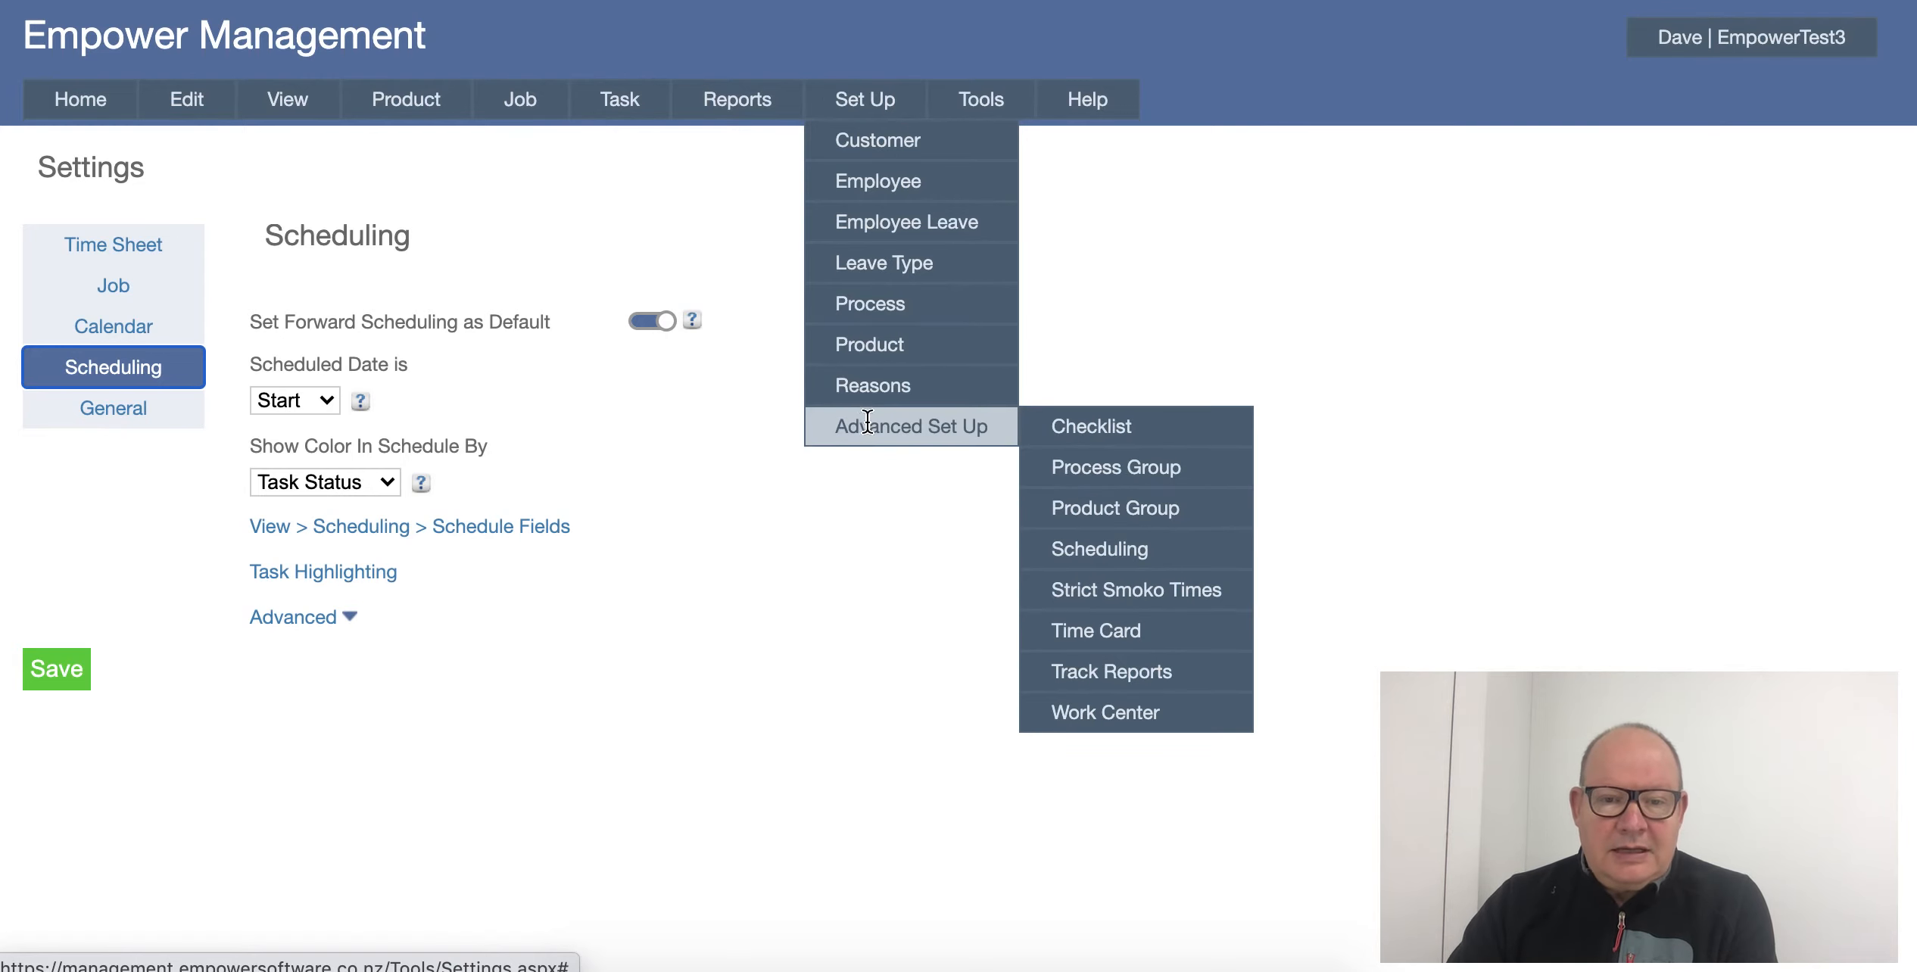
{"action": "mouse_move", "coordinate": [1083, 545]}
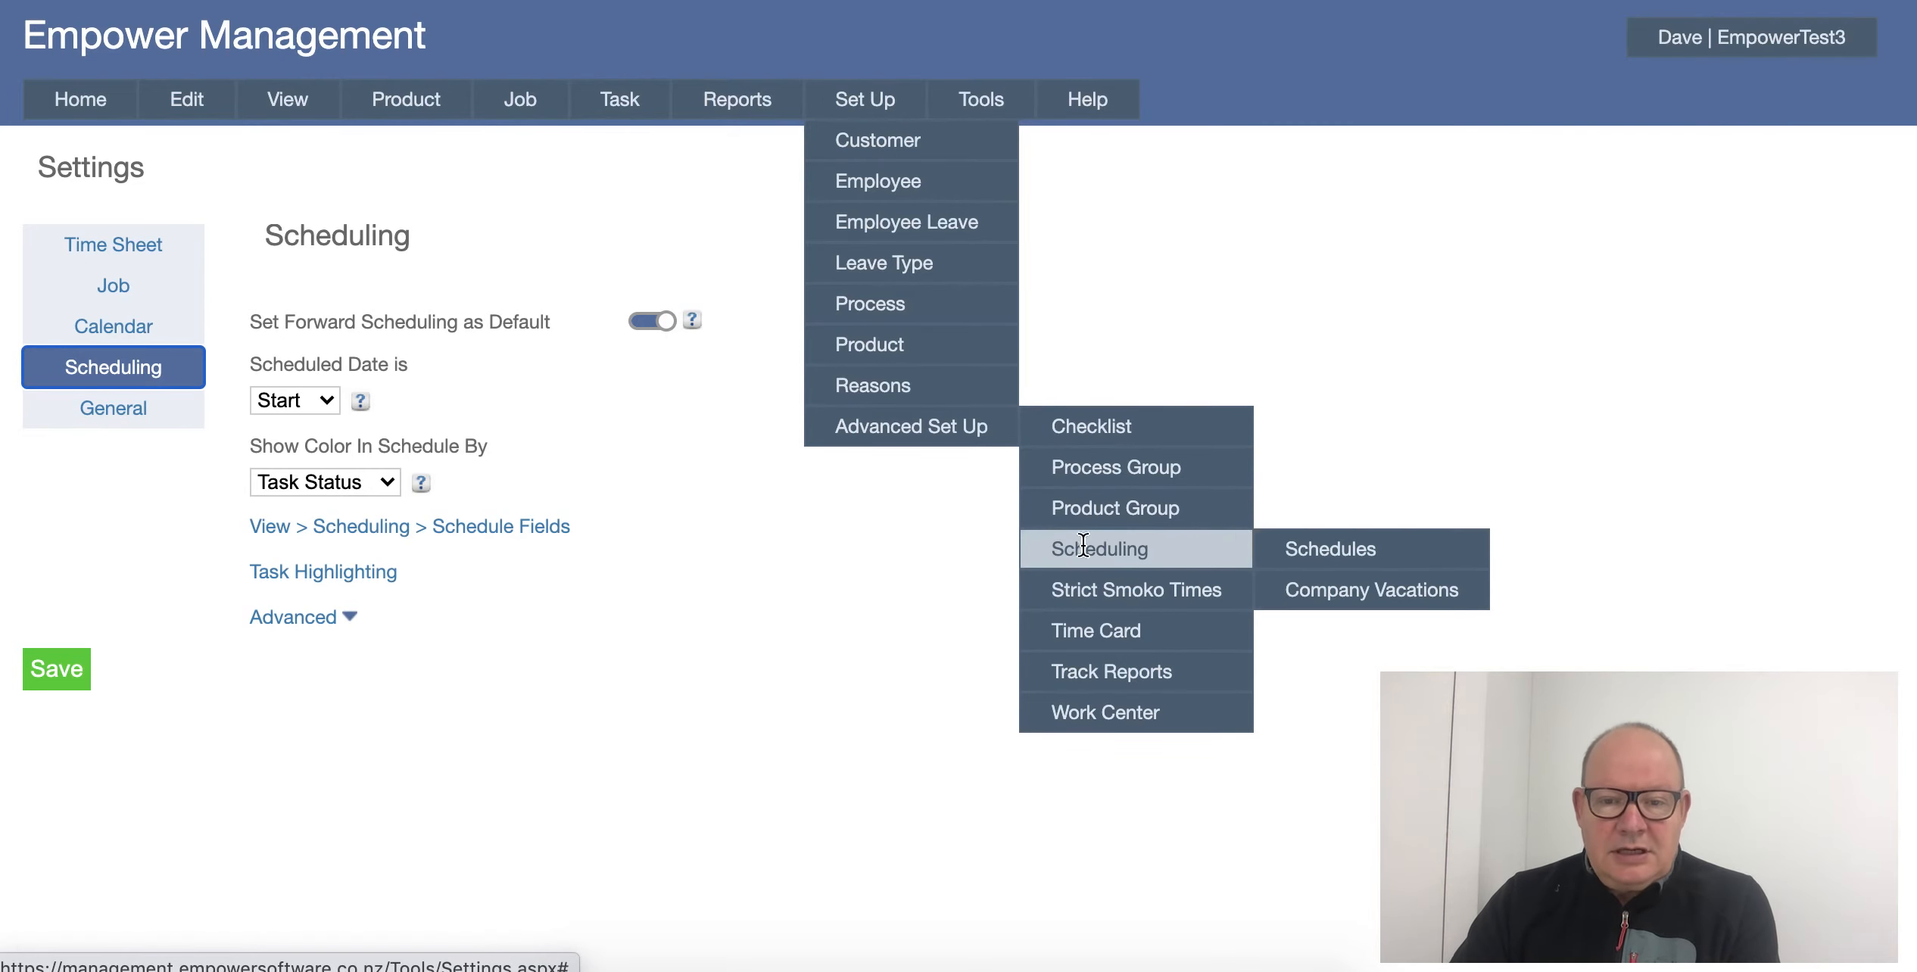
{"action": "left_click", "coordinate": [1317, 549]}
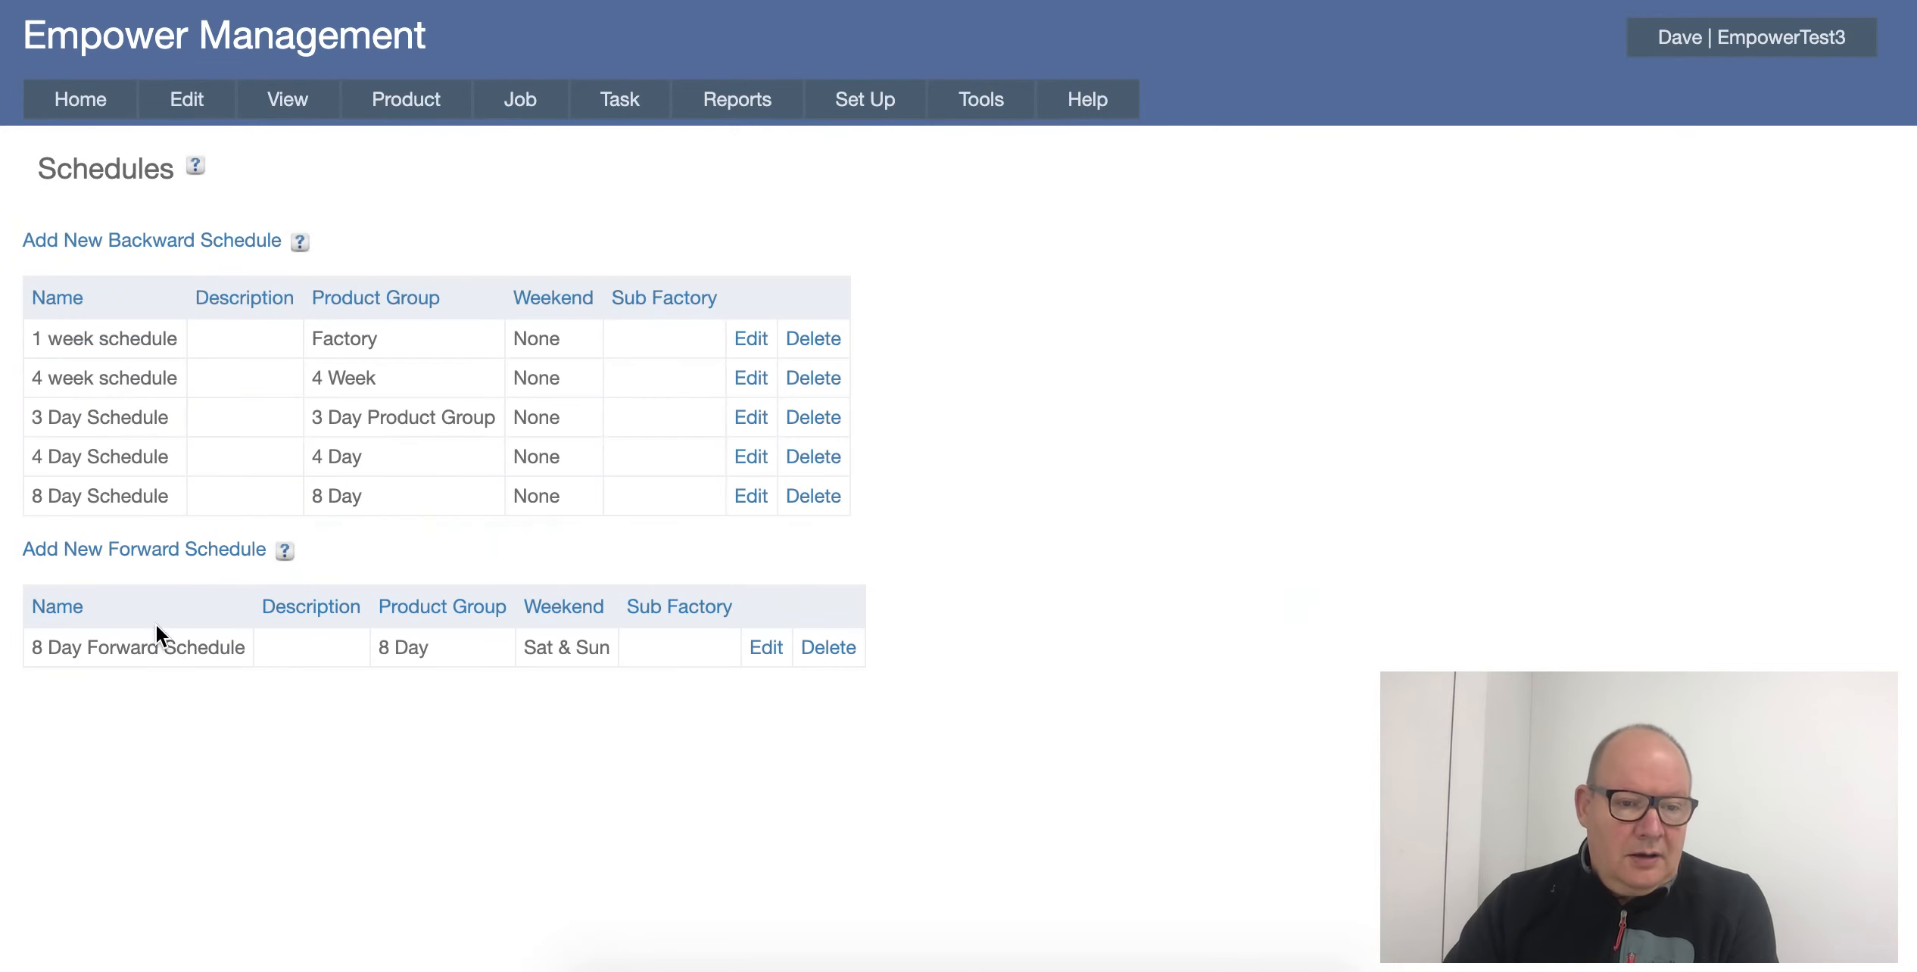
{"action": "left_click", "coordinate": [757, 650]}
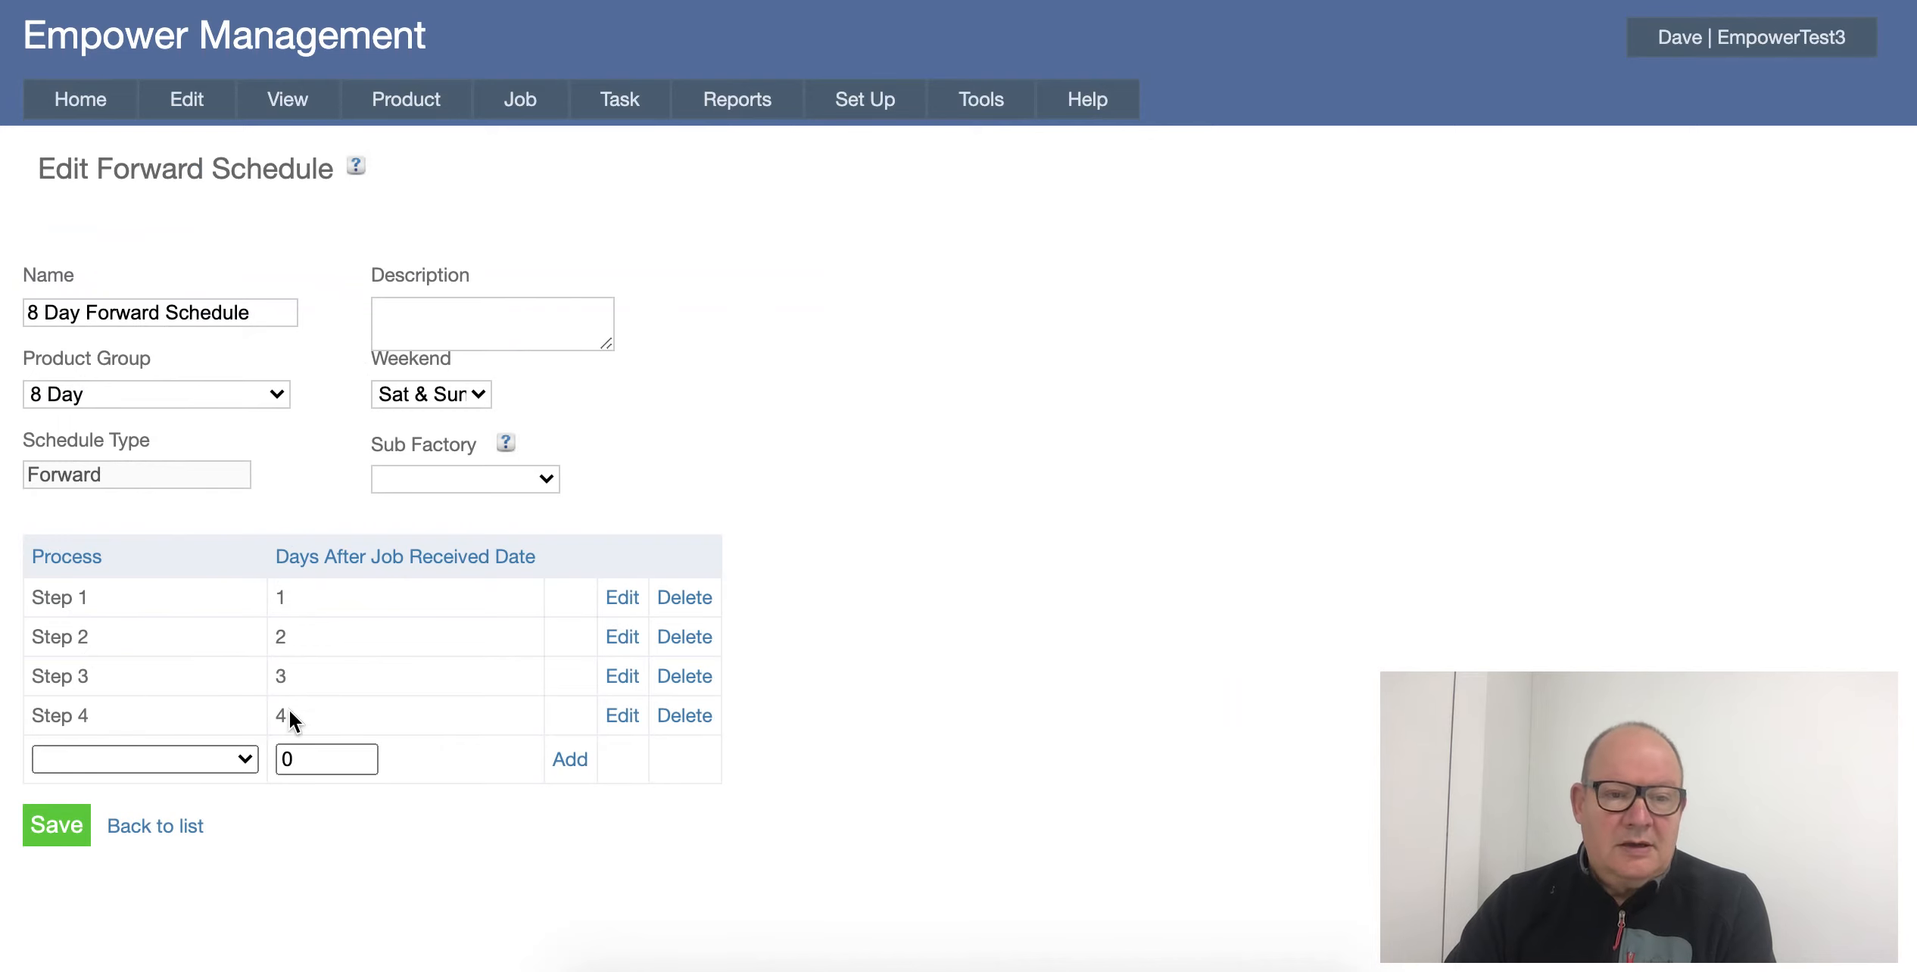
{"action": "left_click", "coordinate": [155, 827]}
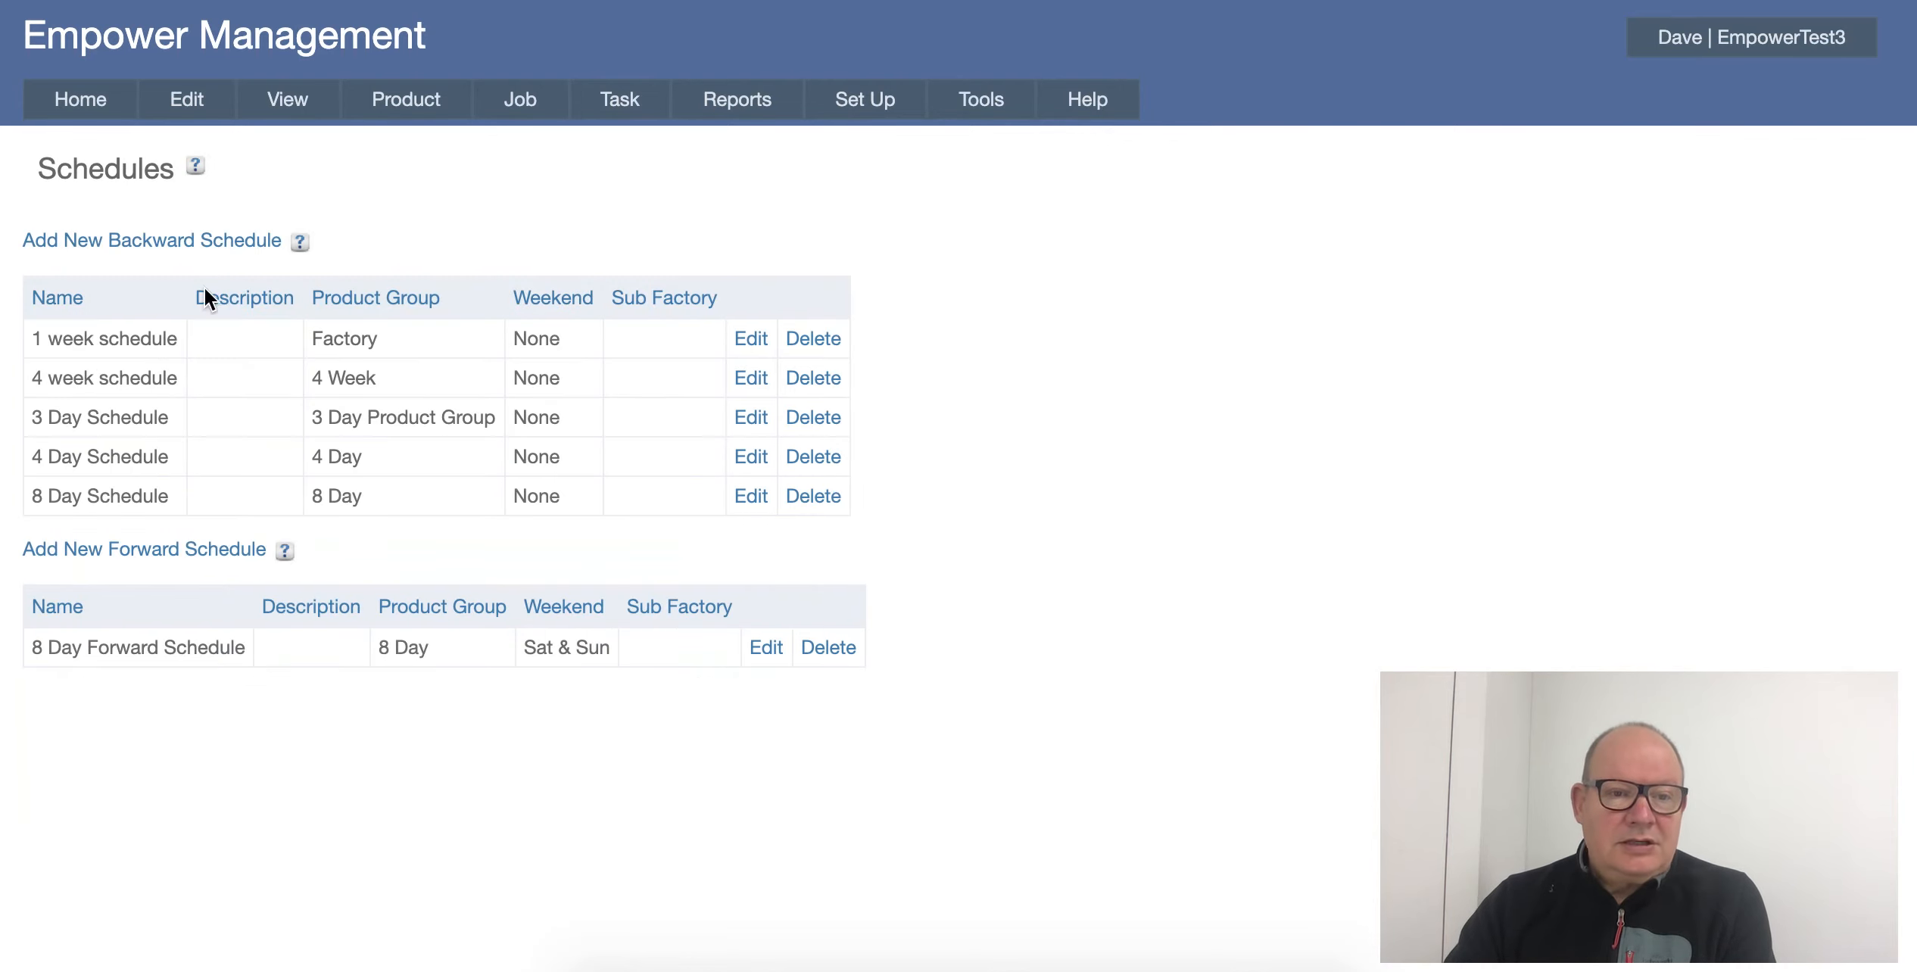
- Update the schedule and display its monthly calendar through the last week of June 2020
{"action": "mouse_move", "coordinate": [274, 101]}
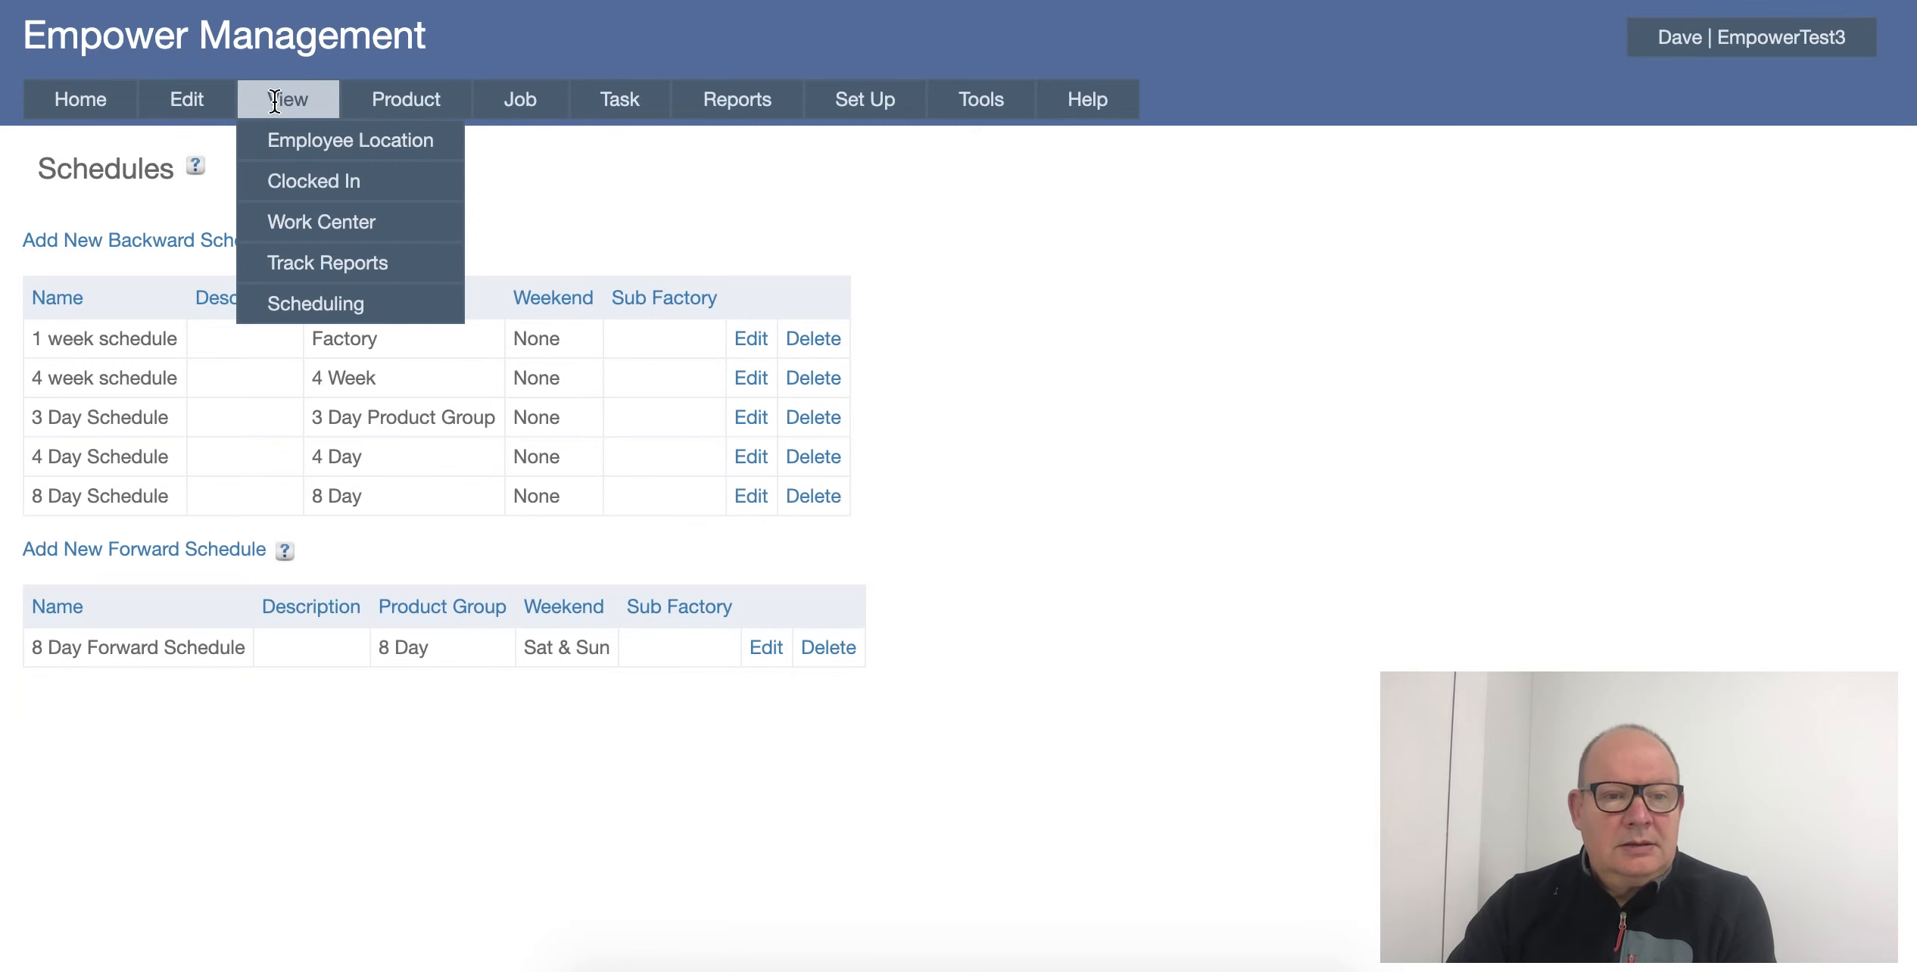
{"action": "mouse_move", "coordinate": [278, 304]}
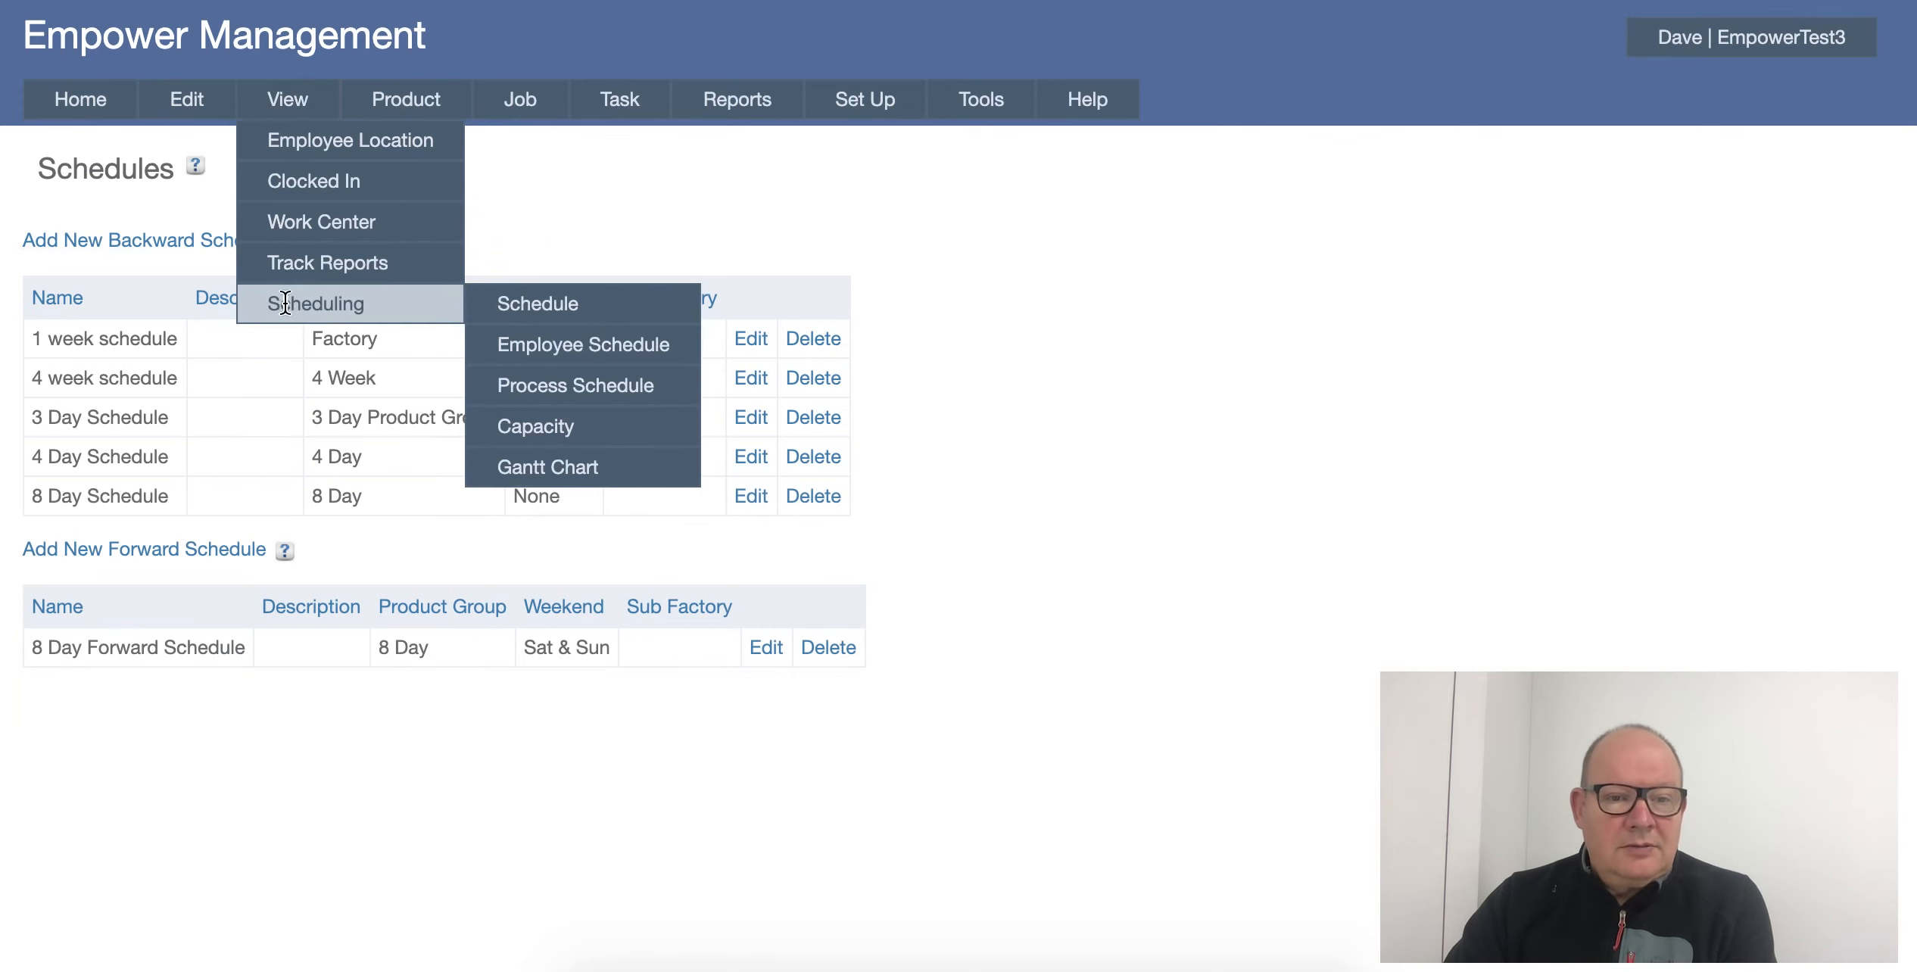
{"action": "left_click", "coordinate": [512, 303]}
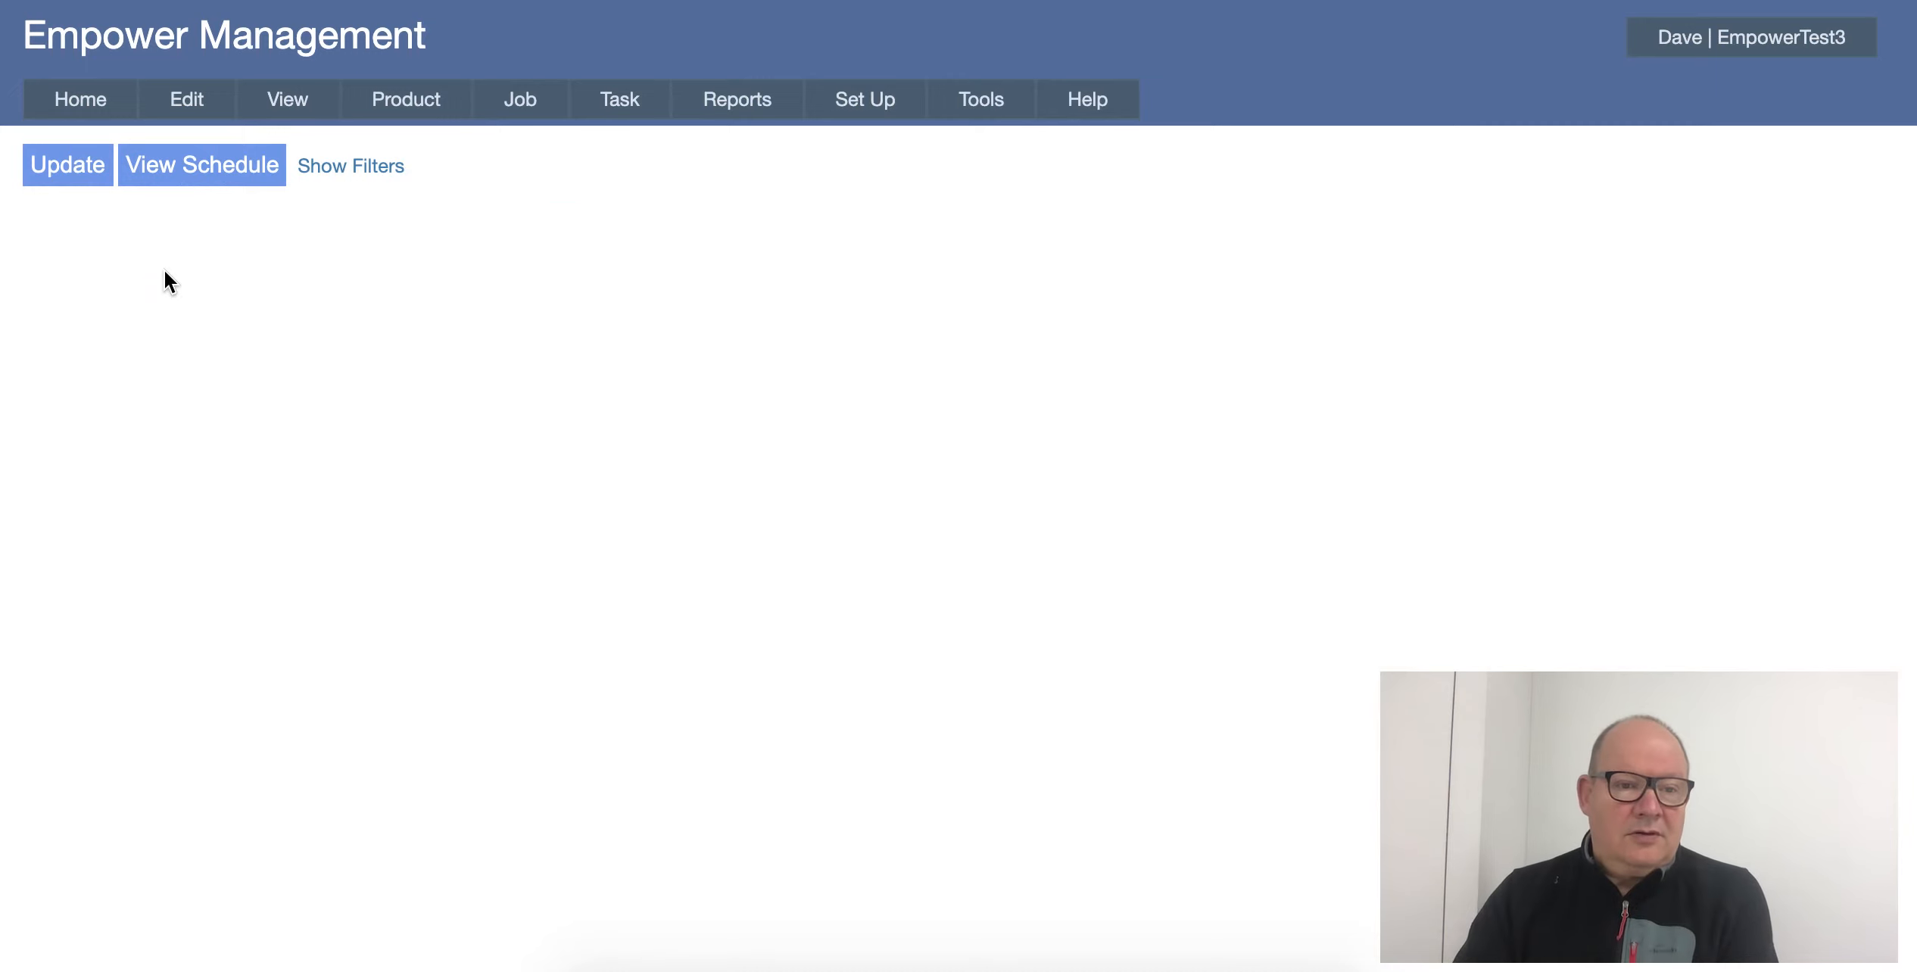
{"action": "left_click", "coordinate": [57, 166]}
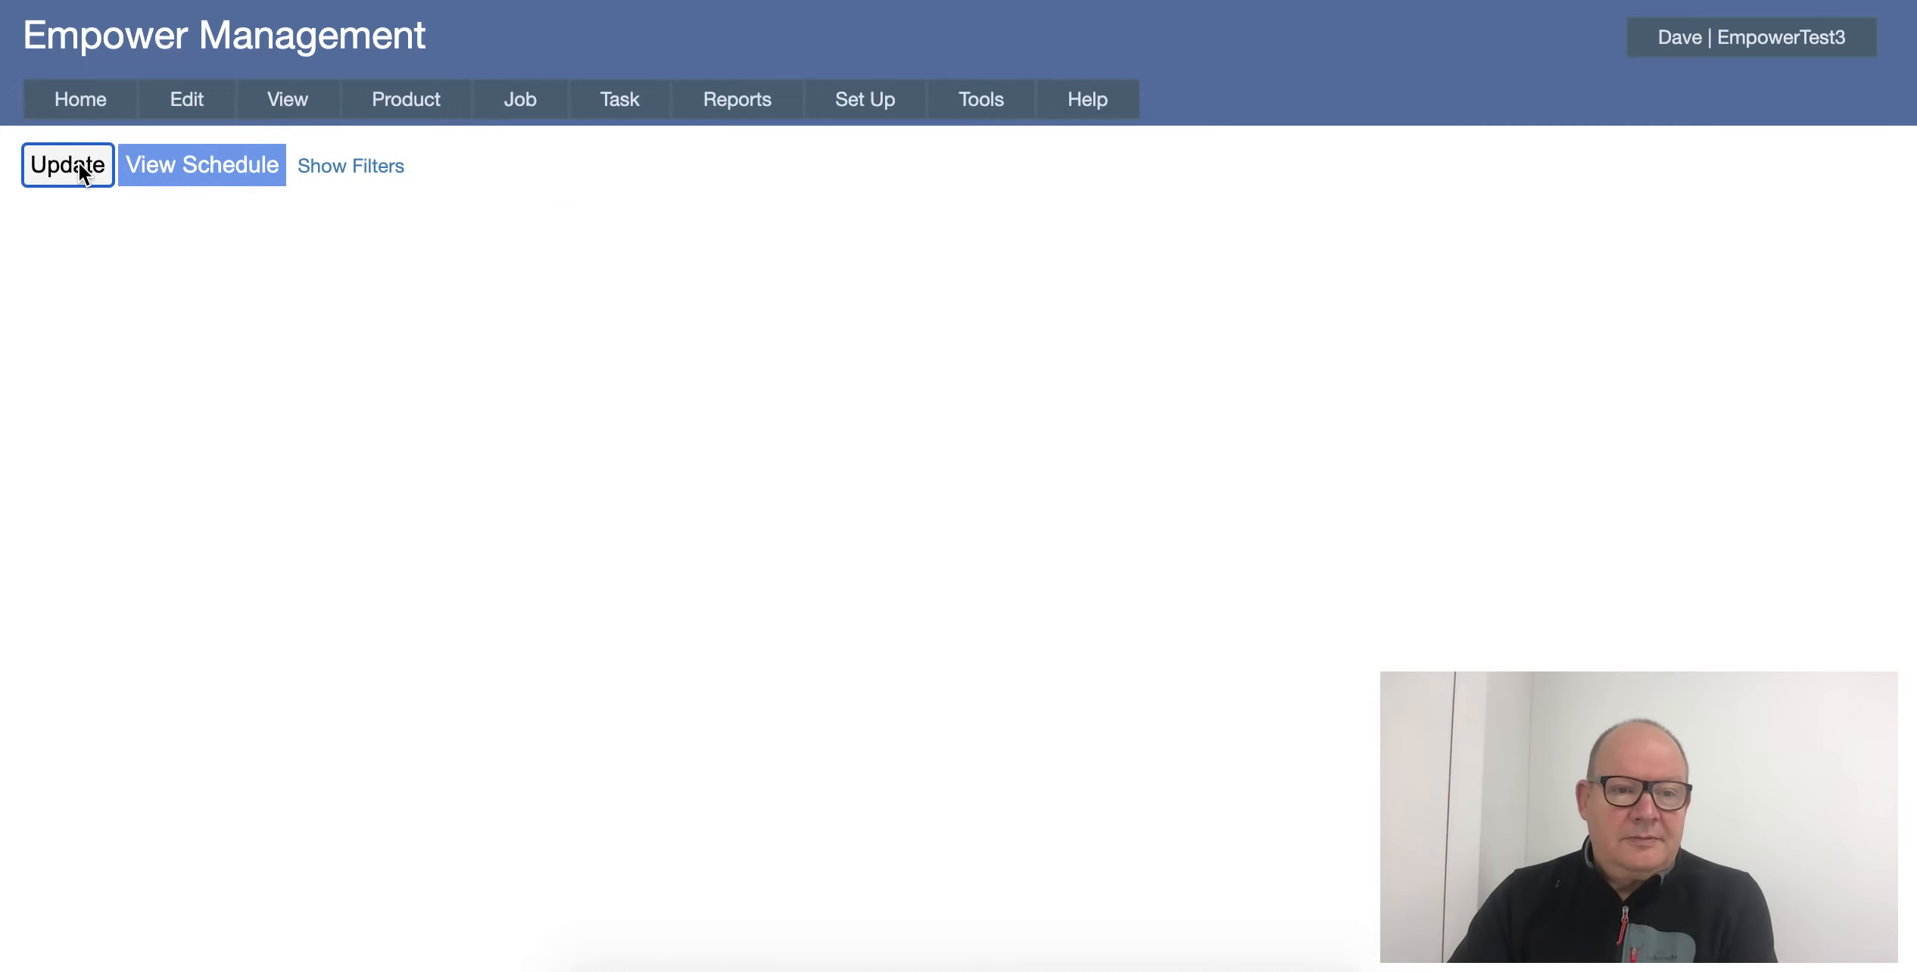
{"action": "left_click", "coordinate": [173, 167]}
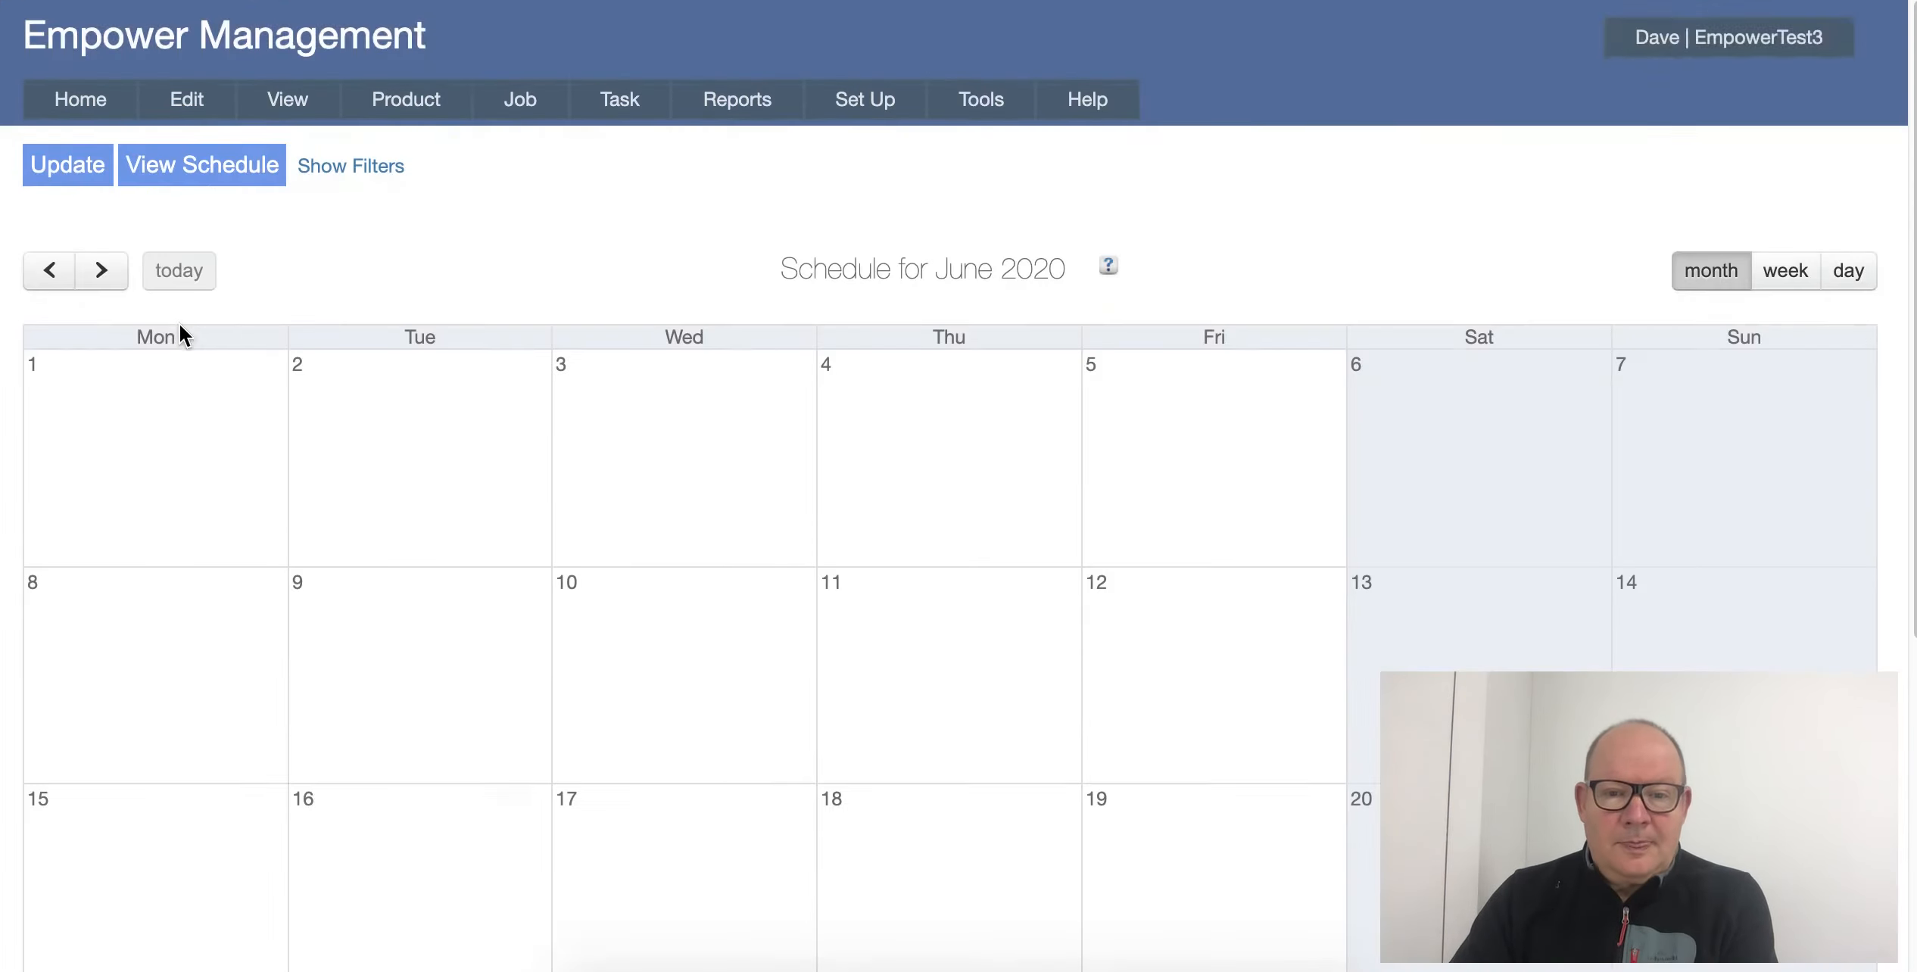
{"action": "scroll", "coordinate": [178, 322], "scroll_direction": "down", "scroll_amount": 5}
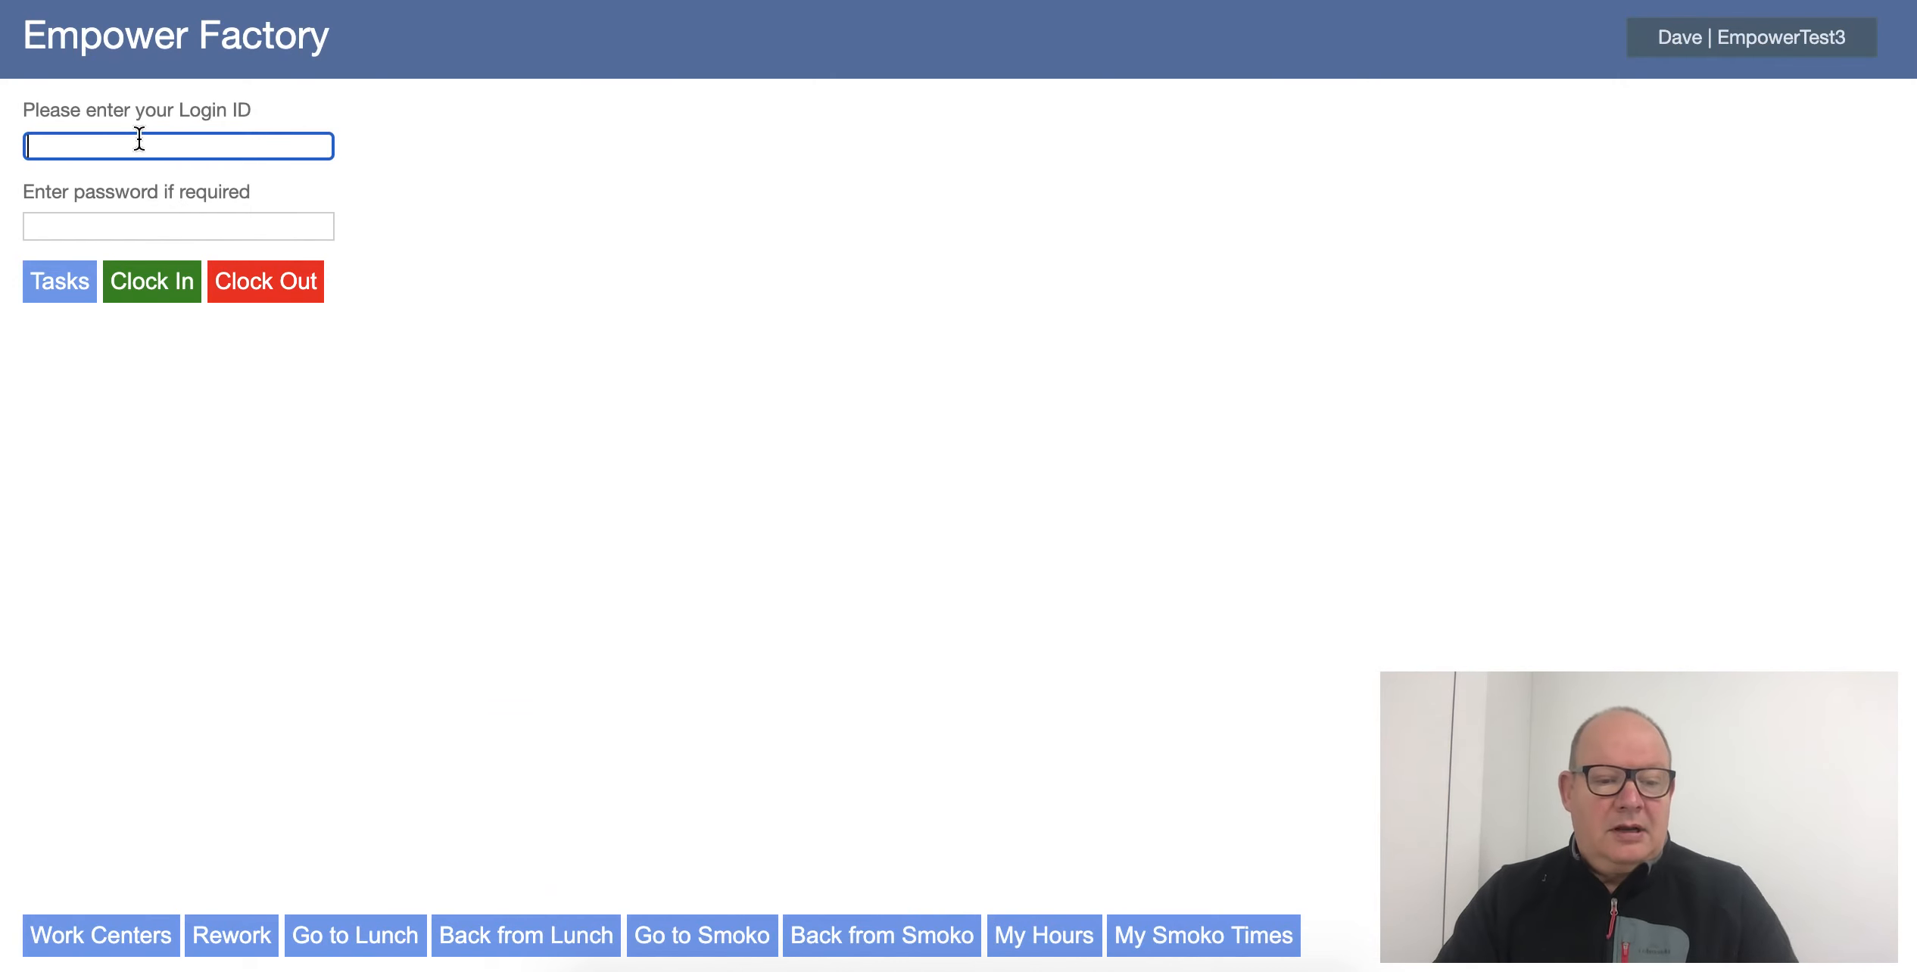
- In Empower Factory, enter the employee's login ID to view their task list, then close it
{"action": "type", "text": "•"}
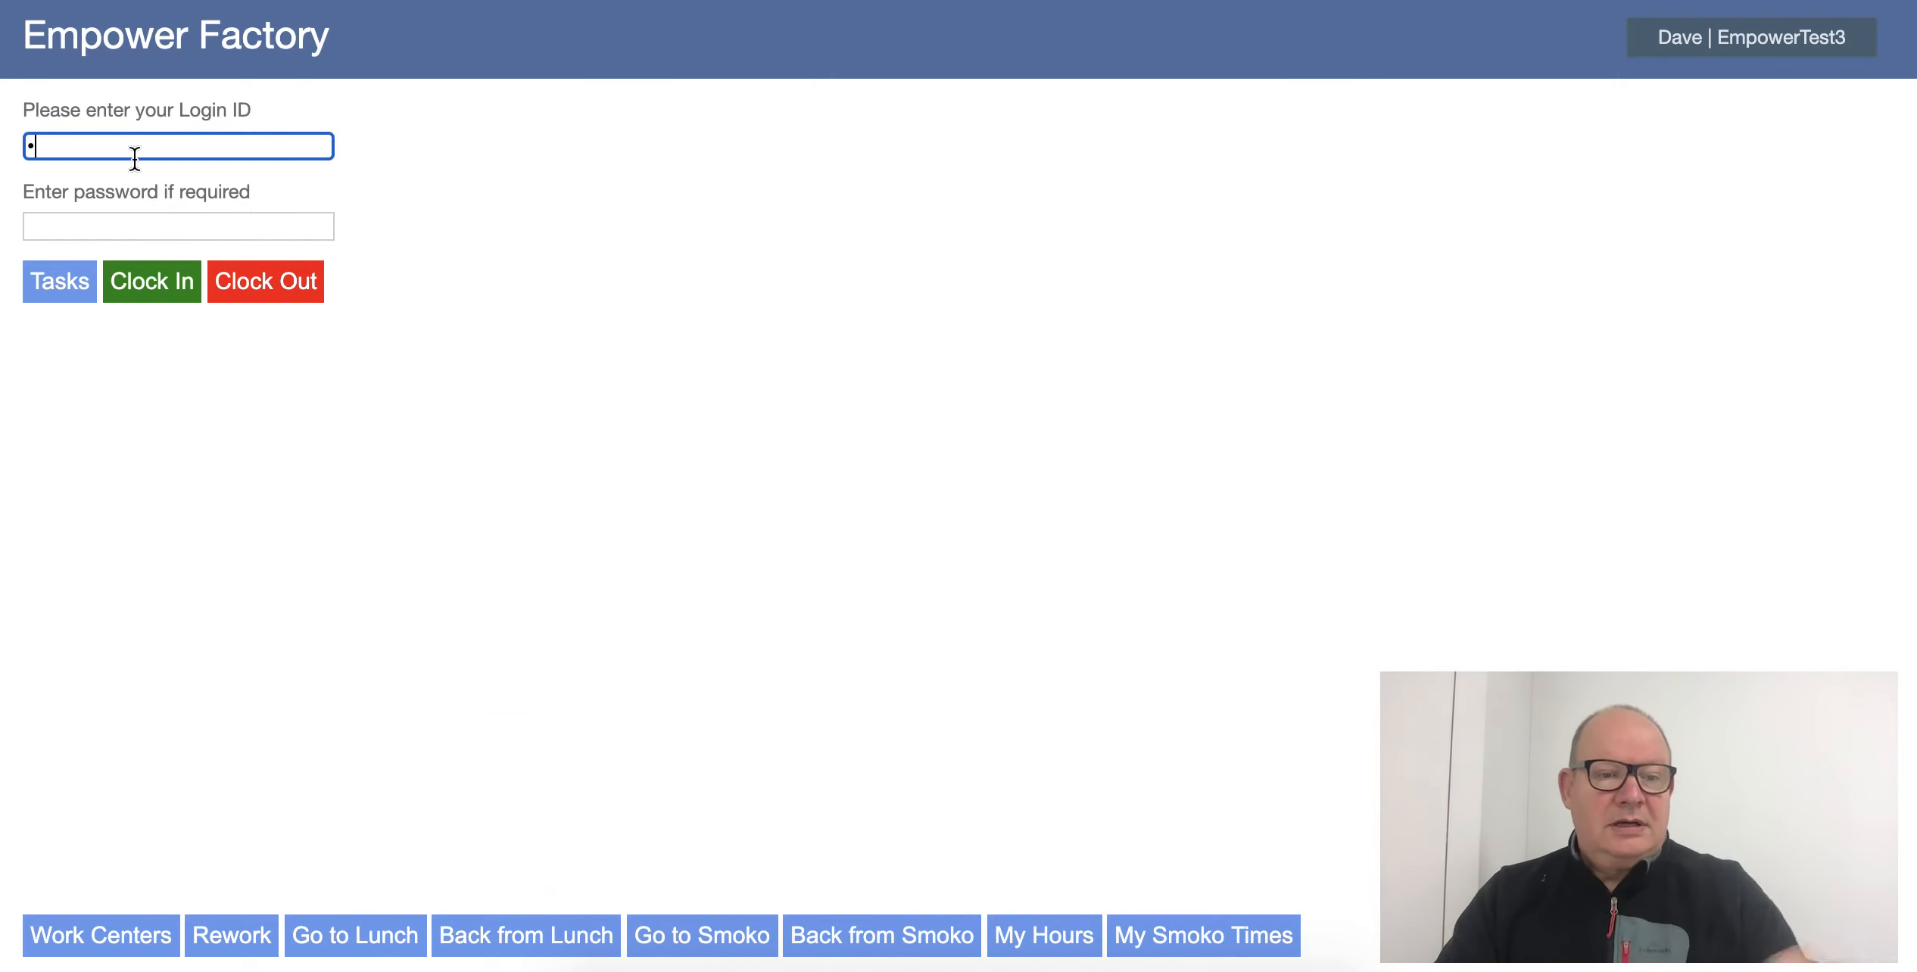
{"action": "left_click", "coordinate": [68, 278]}
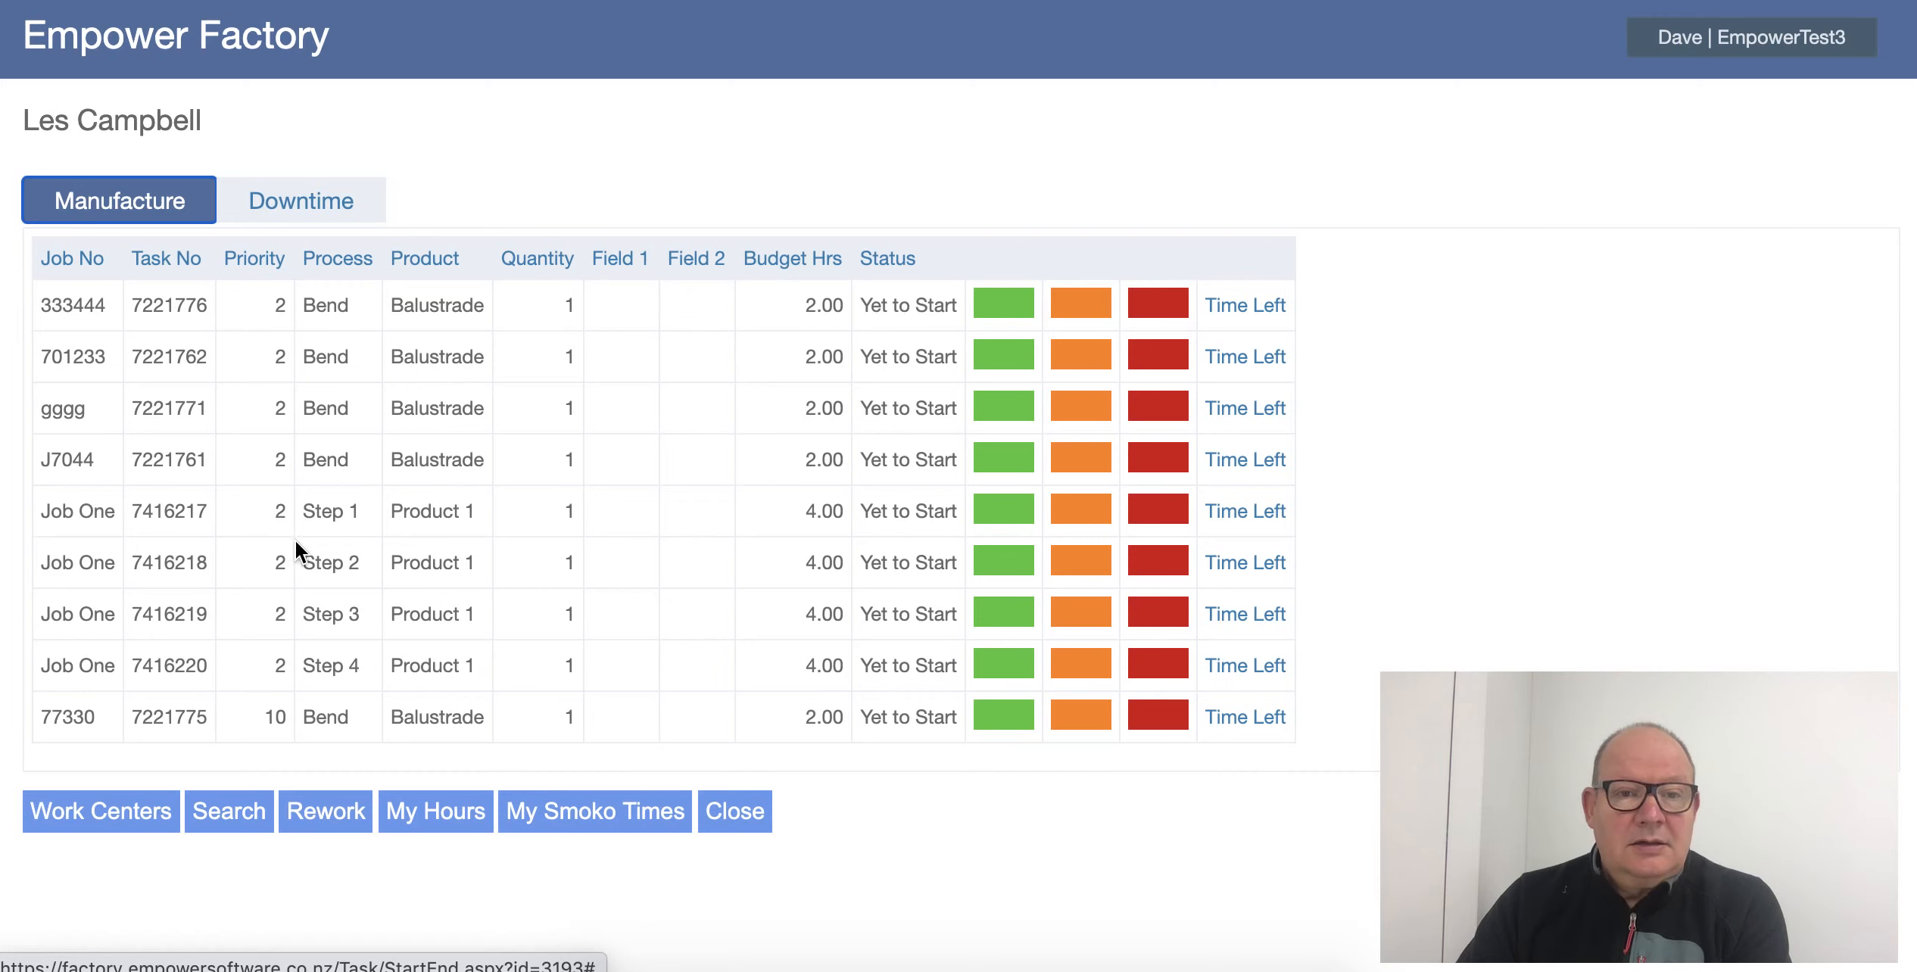
{"action": "left_click", "coordinate": [731, 814]}
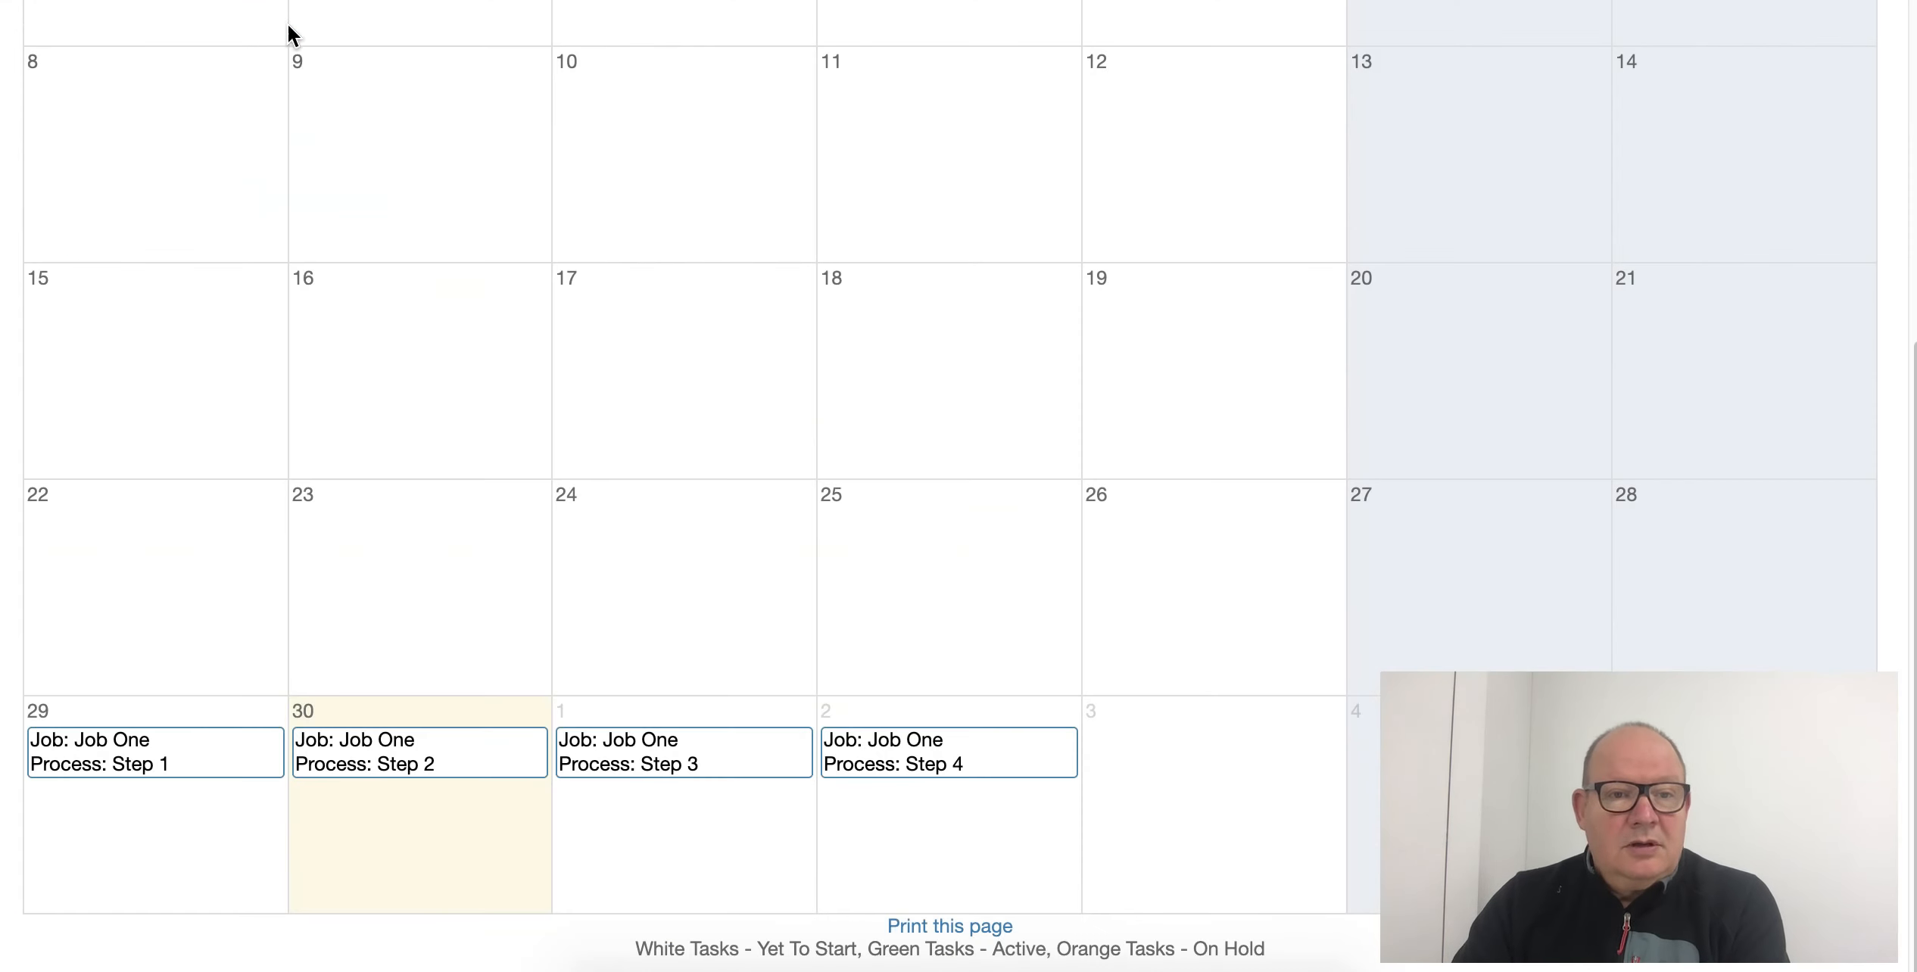
- Back in Empower Management, turn on Show Task Highlighting in the Scheduling settings
{"action": "scroll", "coordinate": [316, 158], "scroll_direction": "up", "scroll_amount": 5}
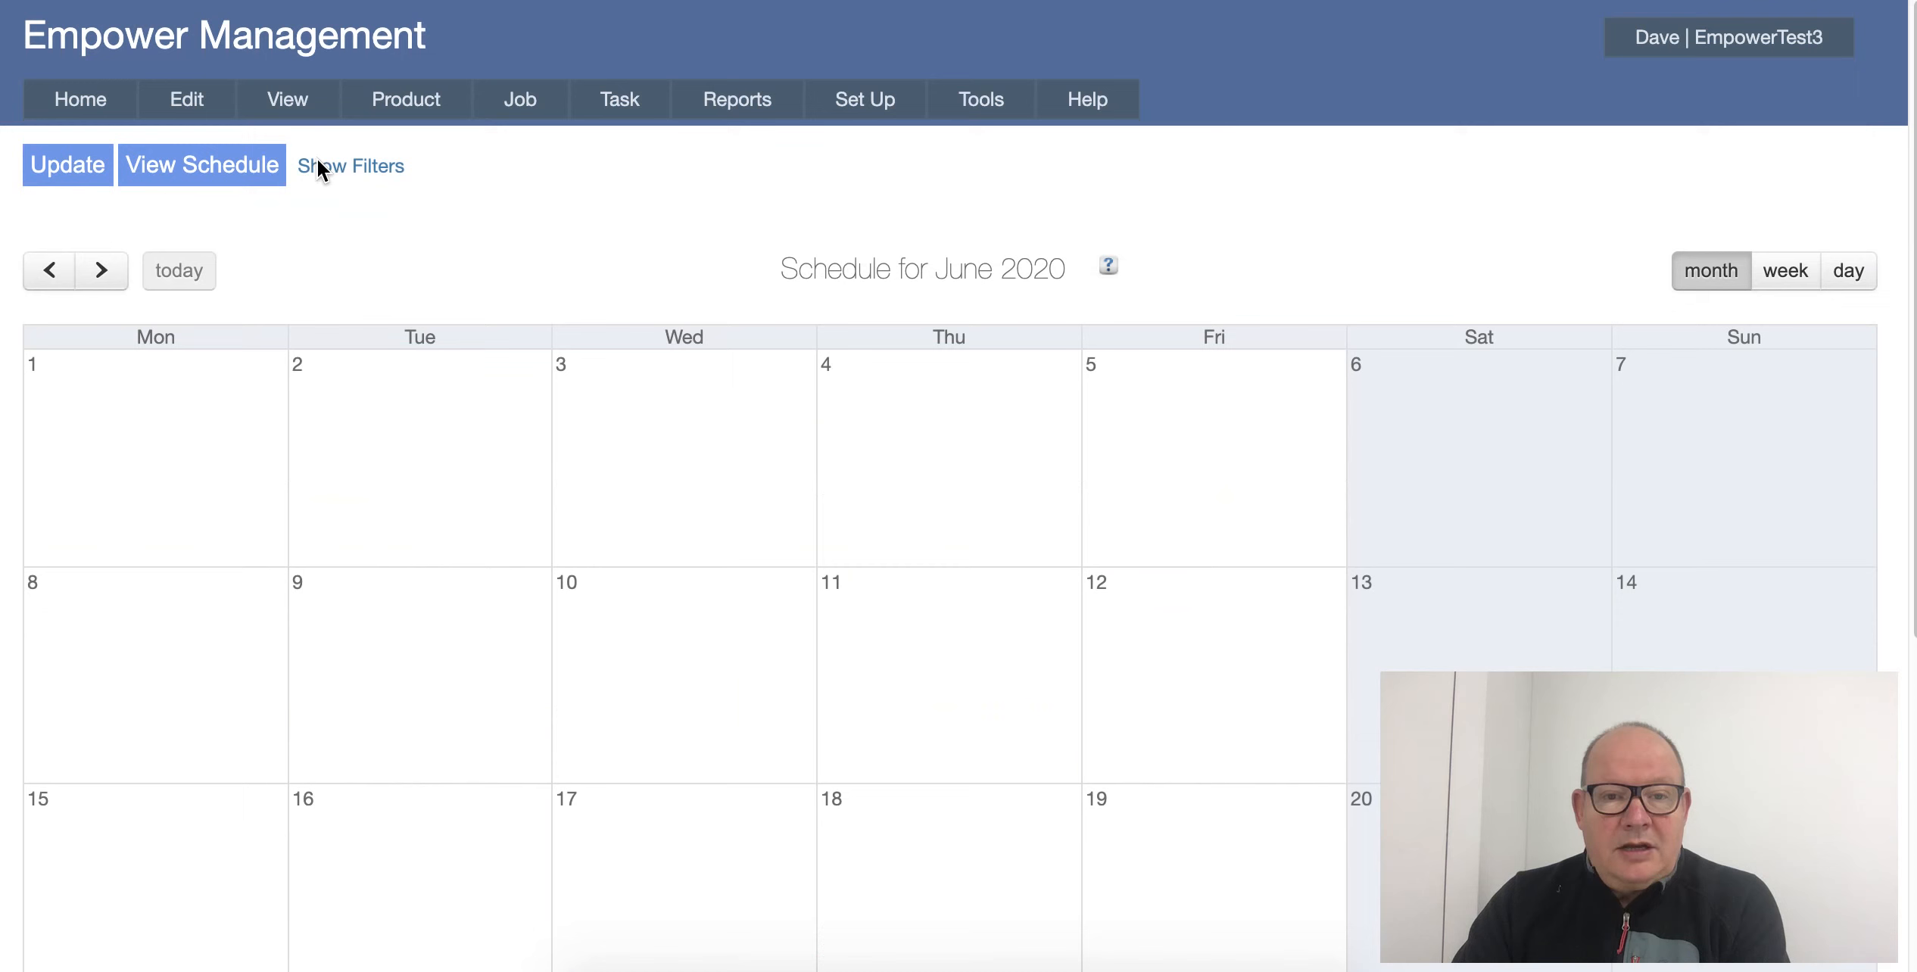
{"action": "mouse_move", "coordinate": [976, 96]}
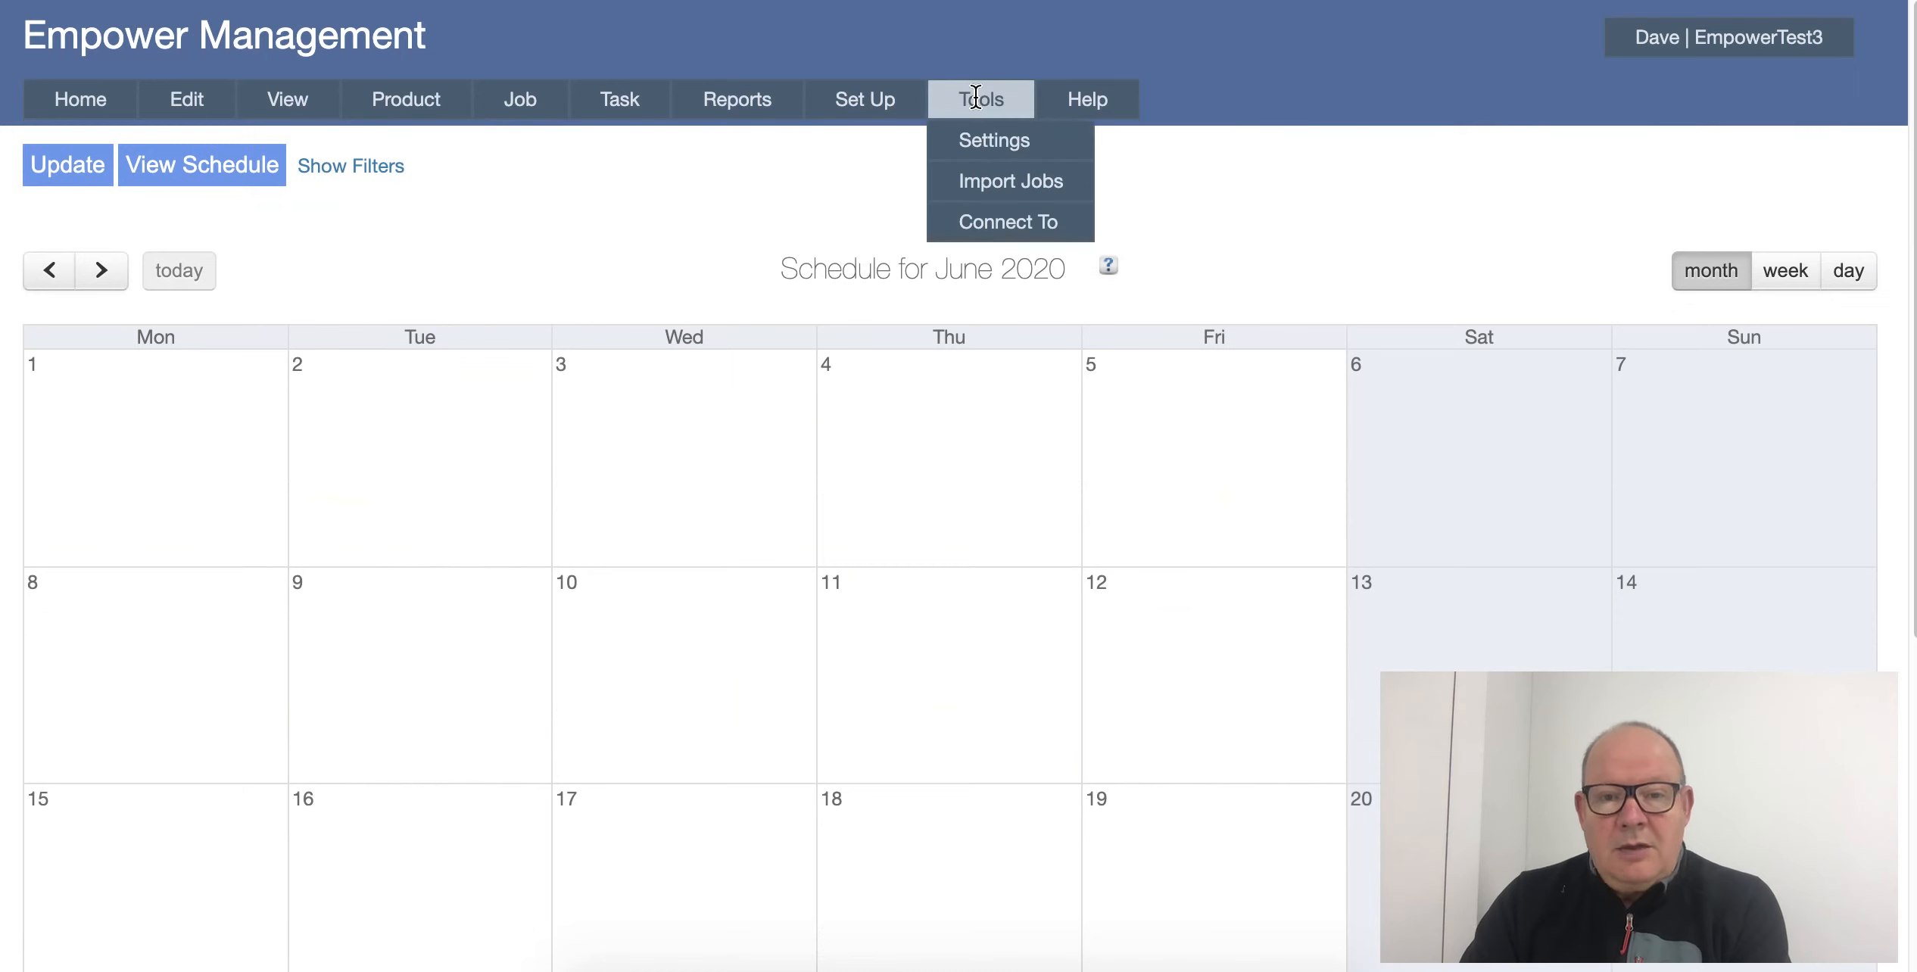
{"action": "left_click", "coordinate": [990, 144]}
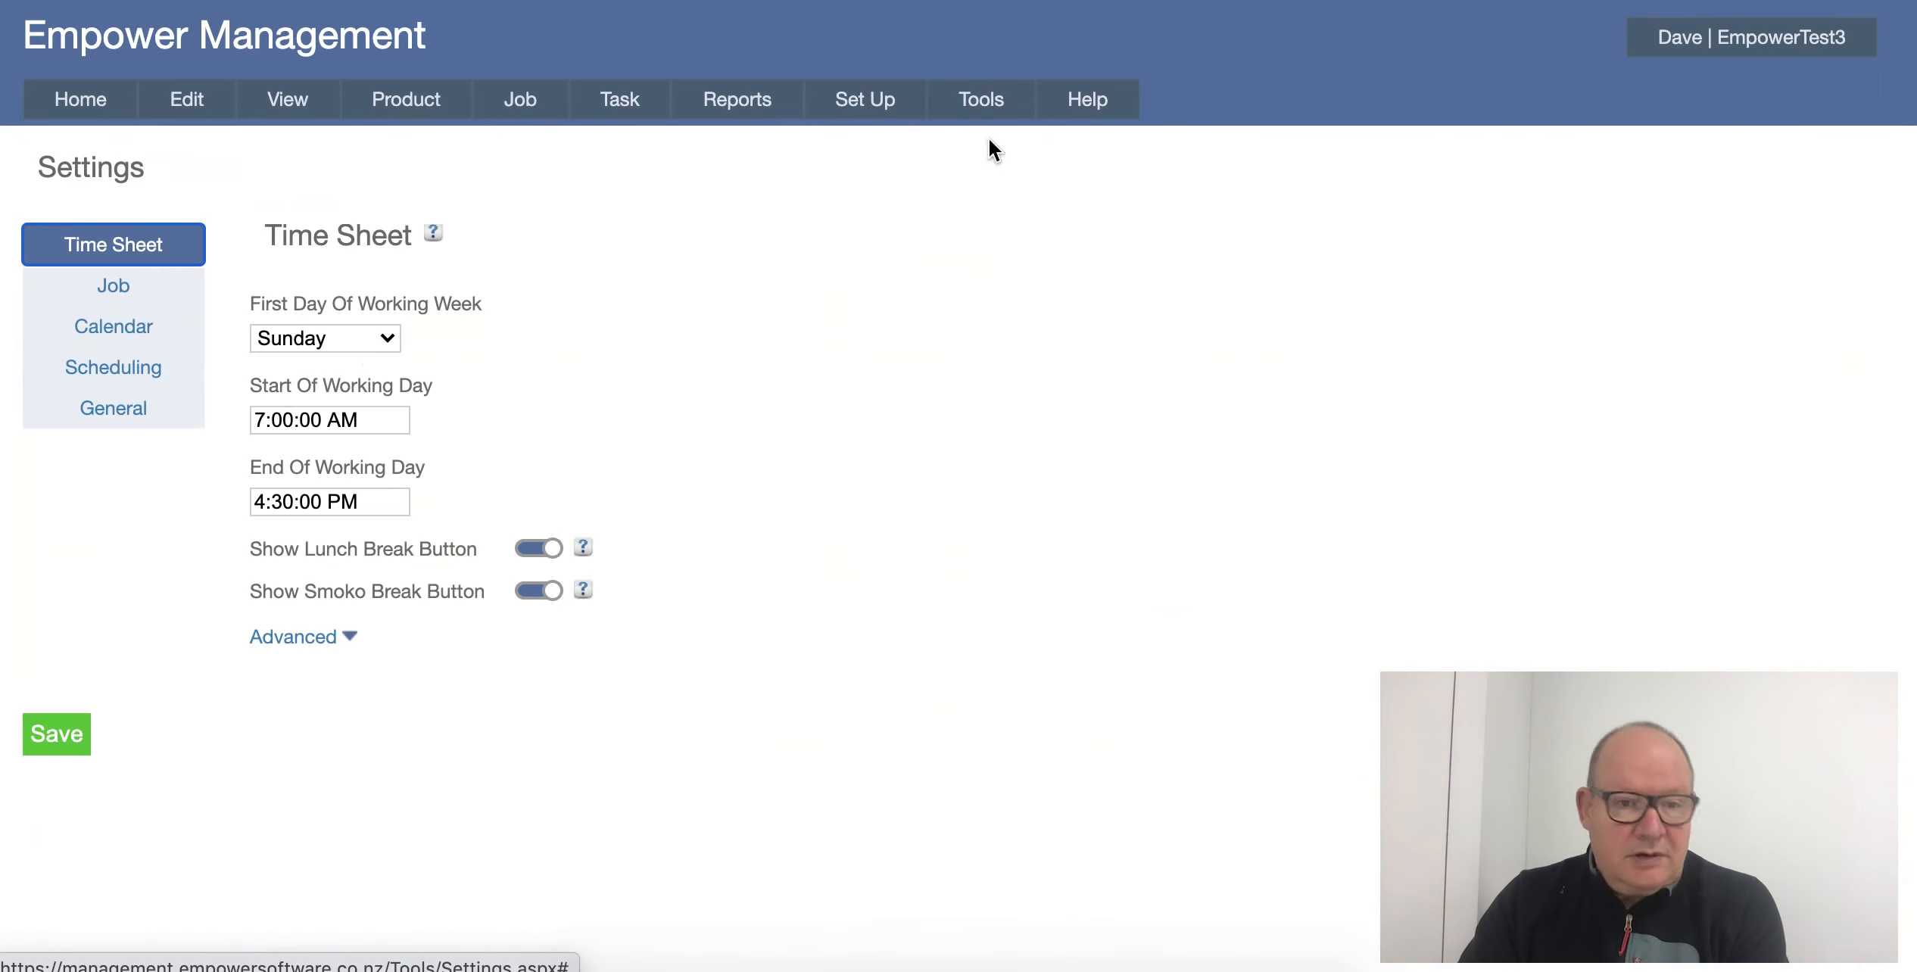
{"action": "left_click", "coordinate": [104, 371]}
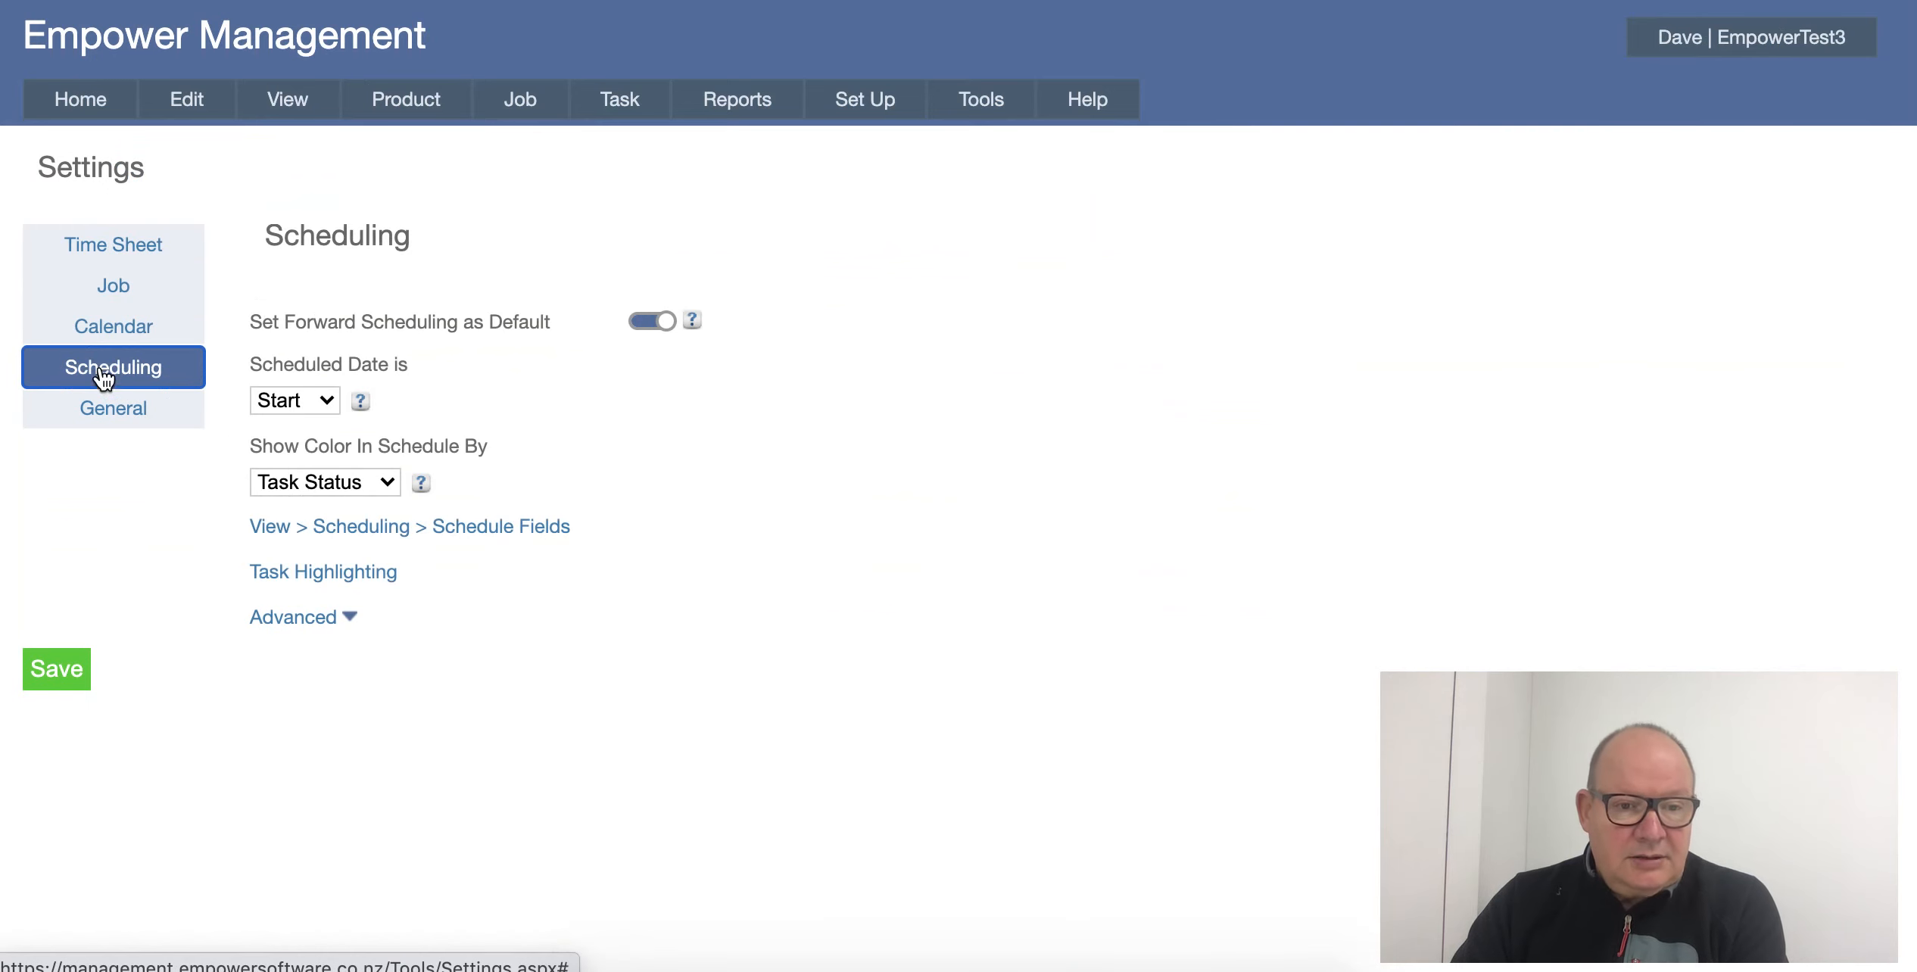
{"action": "left_click", "coordinate": [302, 576]}
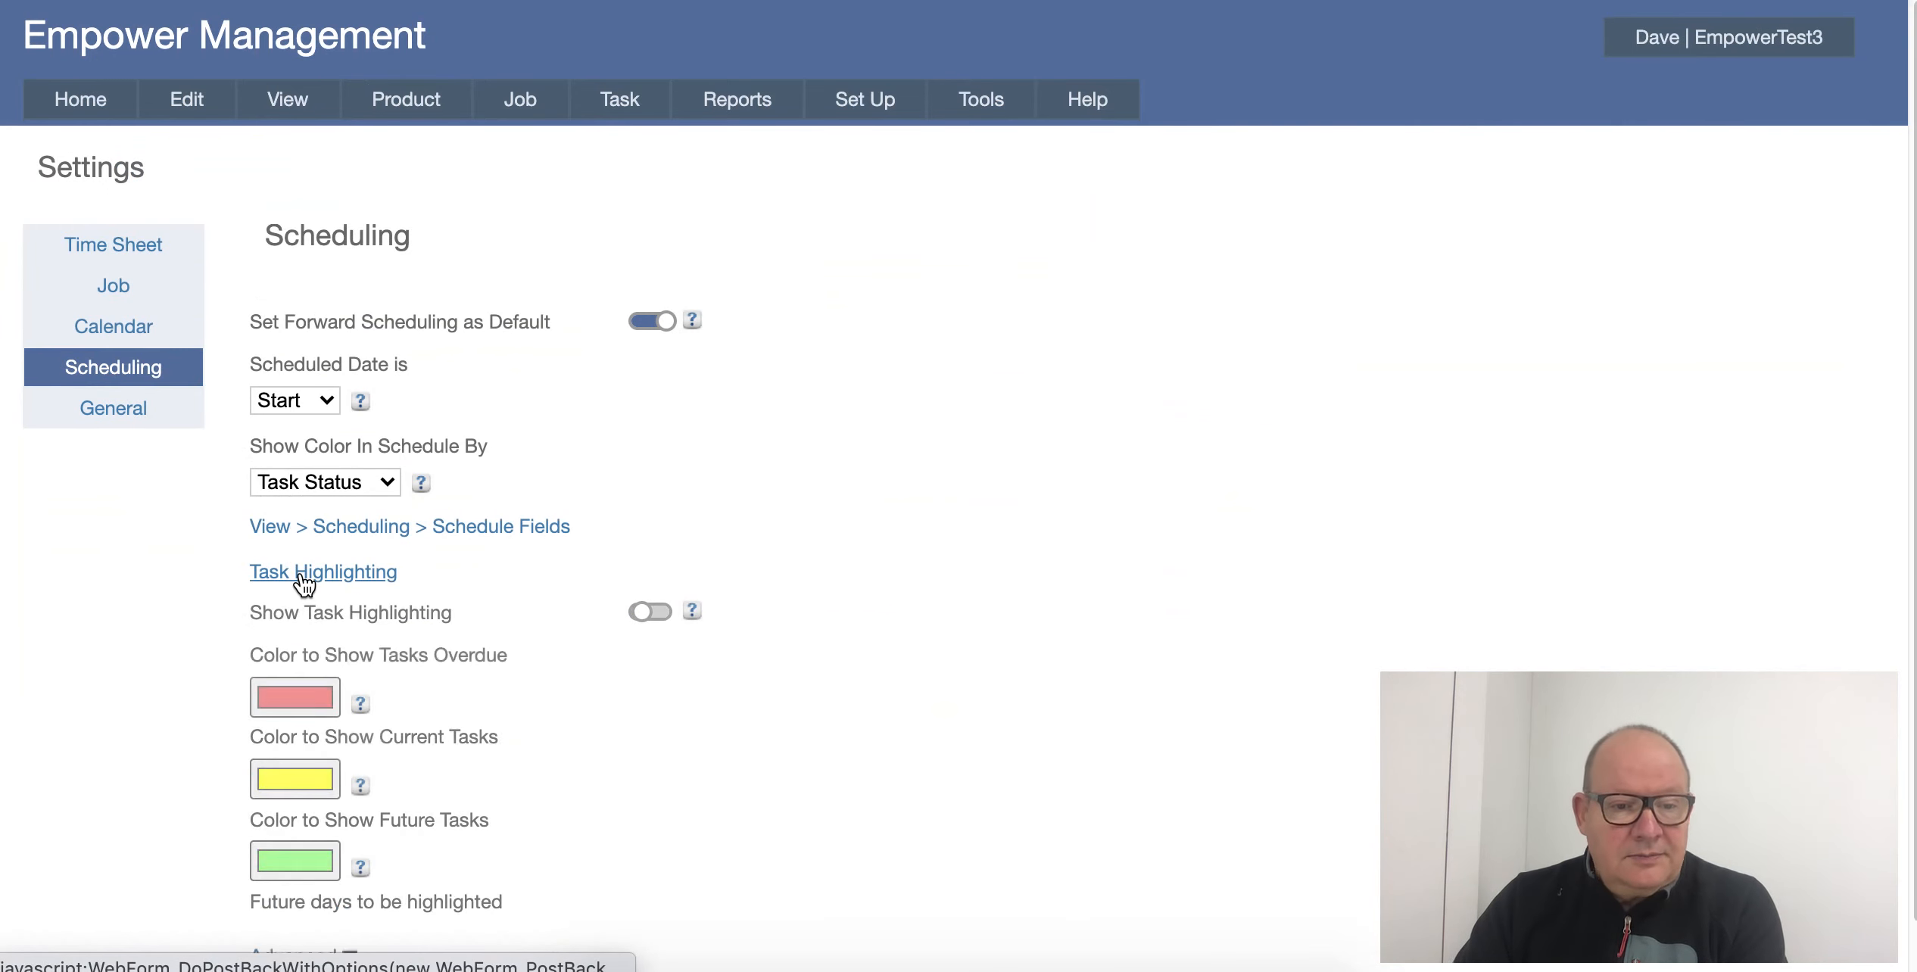
{"action": "left_click", "coordinate": [650, 612]}
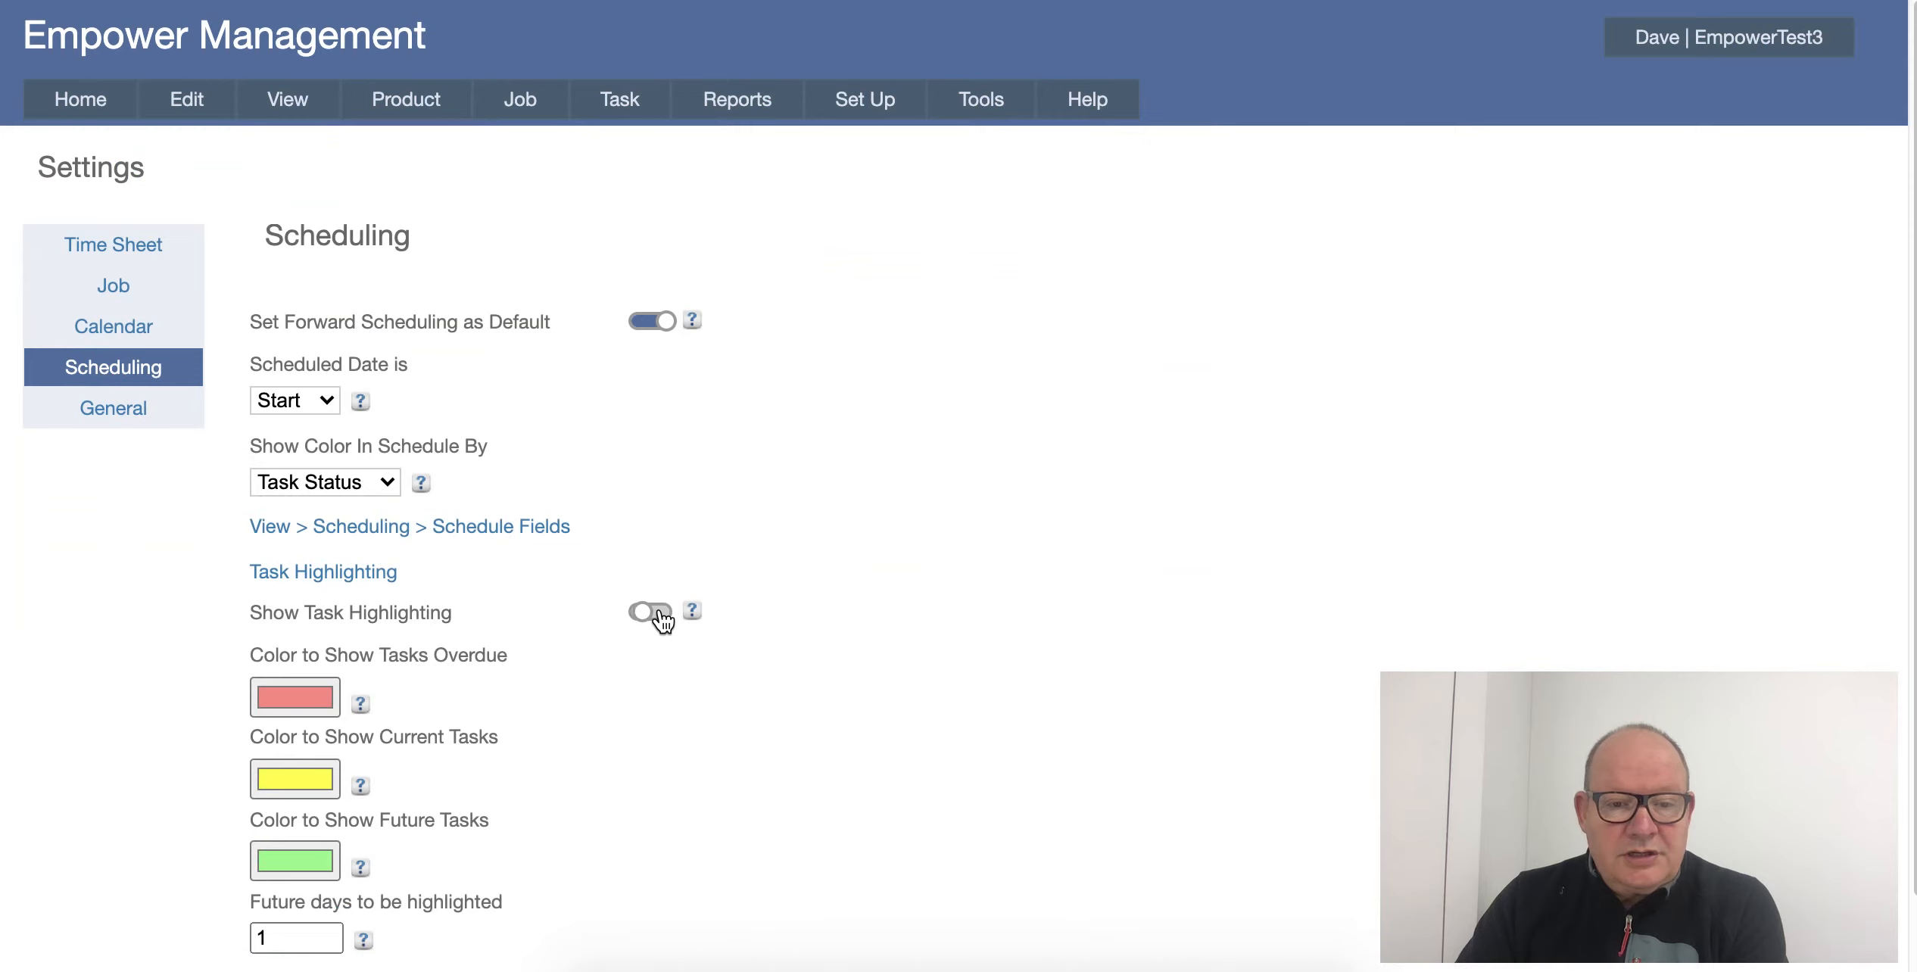
{"action": "scroll", "coordinate": [580, 584], "scroll_direction": "down", "scroll_amount": 2}
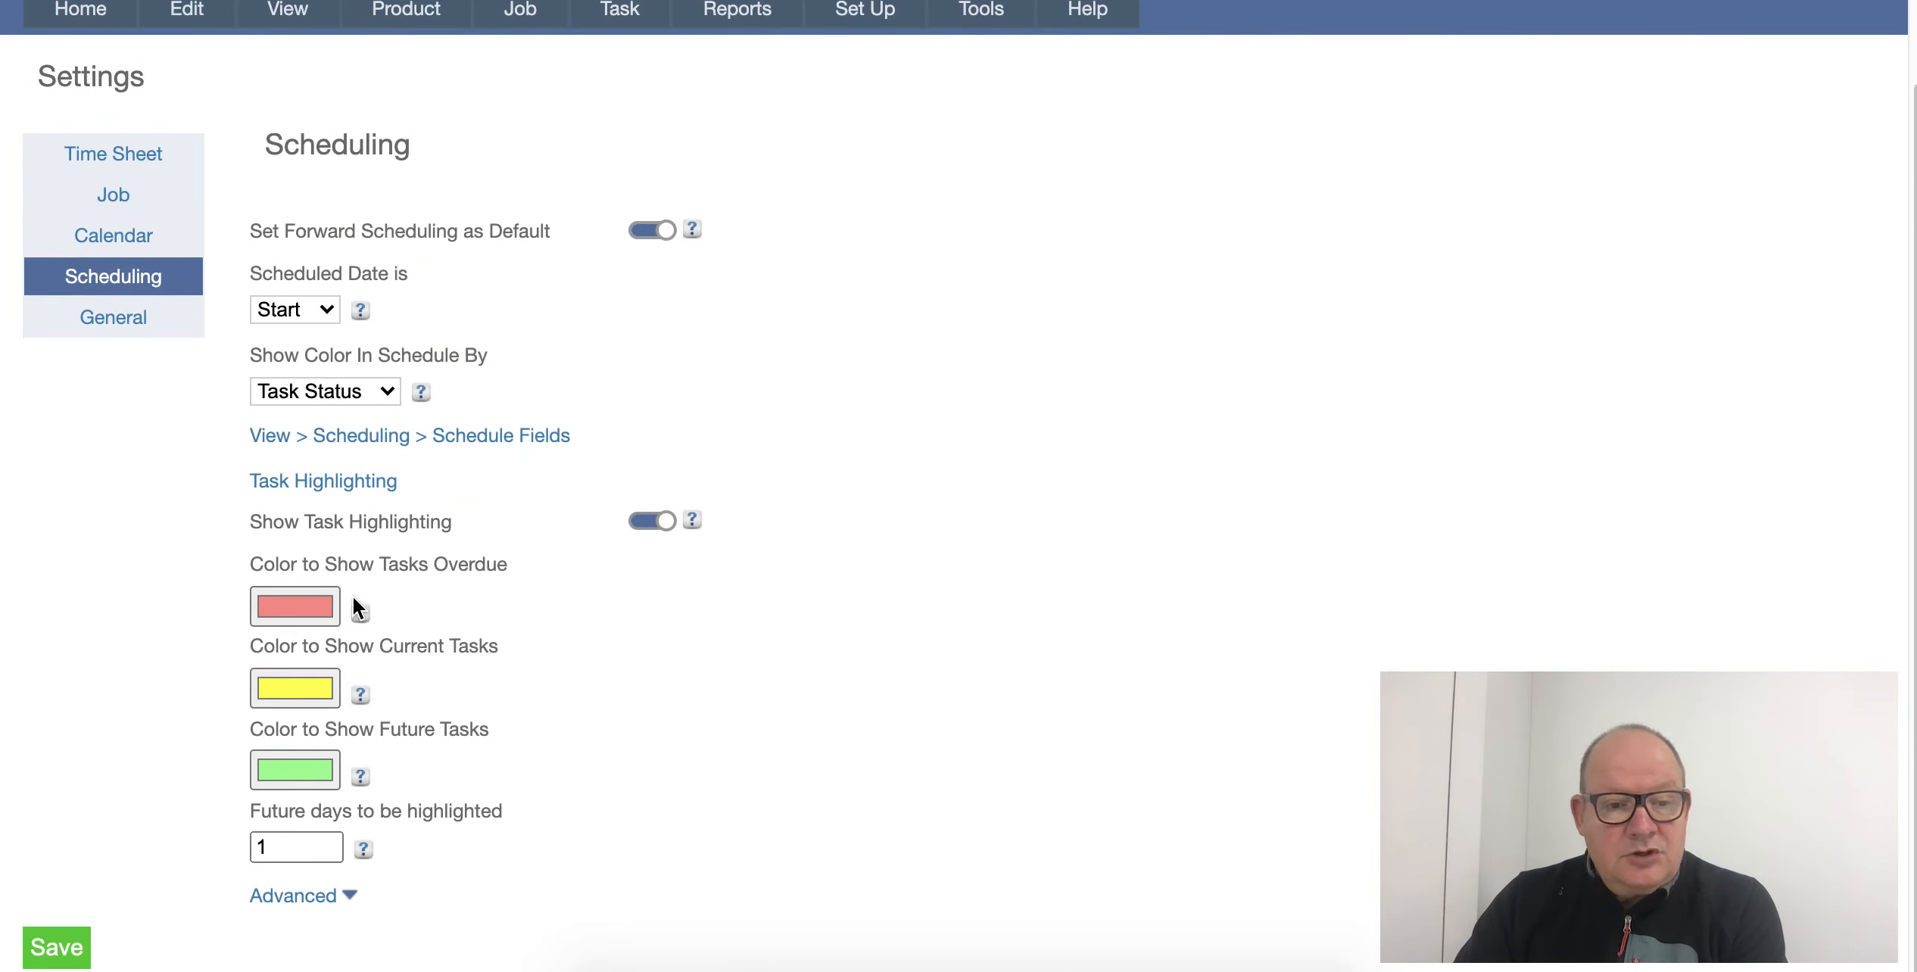
- Inspect the color choices for overdue tasks and close them without picking a new color
{"action": "left_click", "coordinate": [287, 605]}
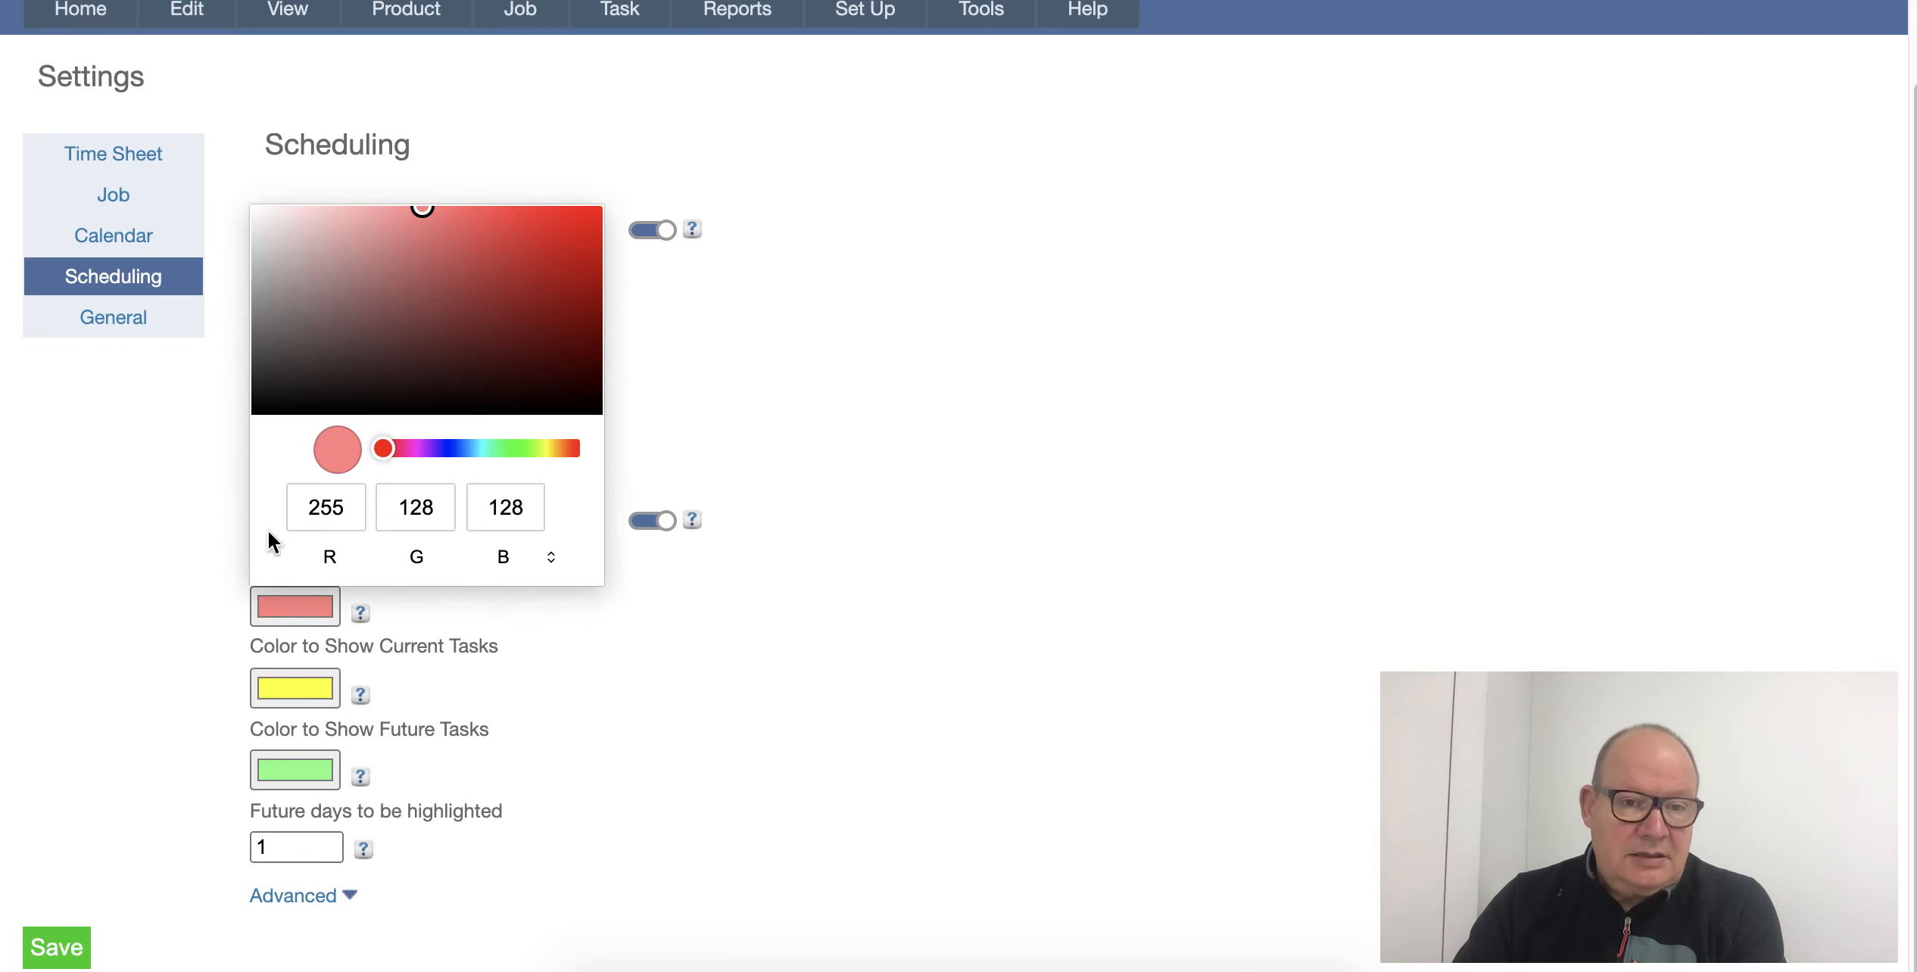
{"action": "left_click", "coordinate": [143, 493]}
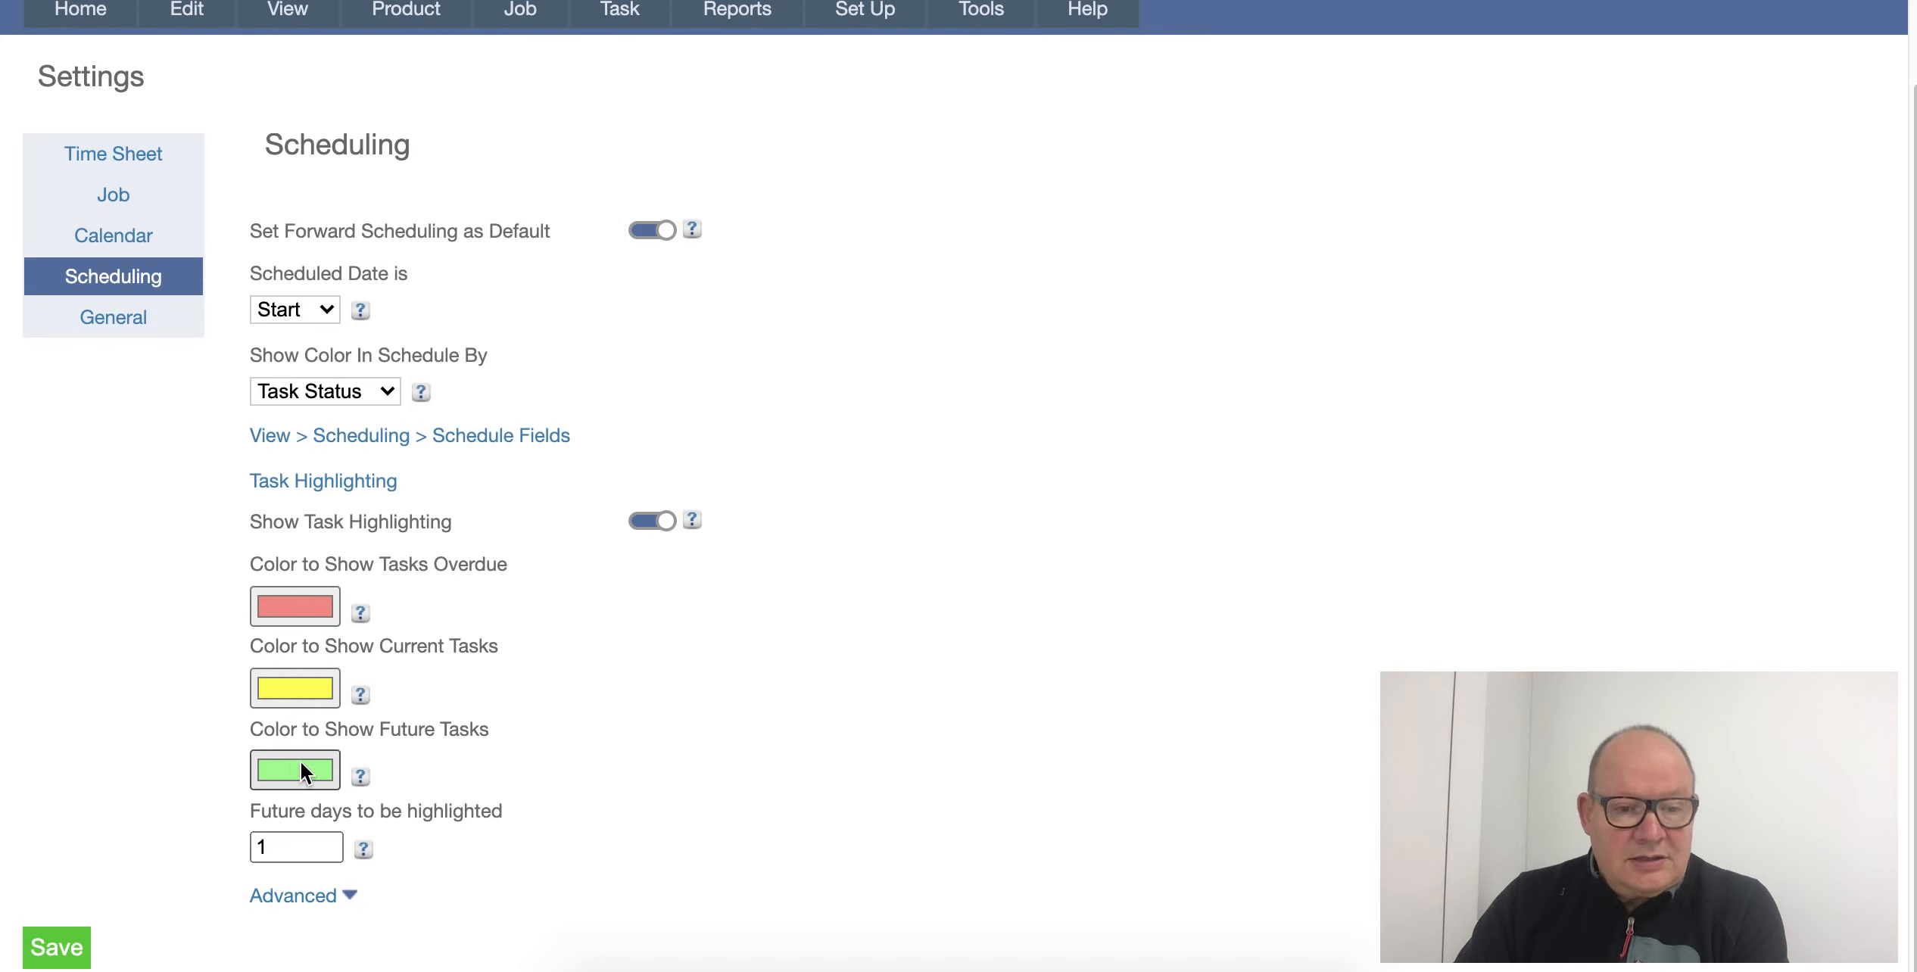
- Leave the future days to be highlighted at 1 and save the scheduling settings
{"action": "left_click", "coordinate": [278, 844]}
{"action": "left_click", "coordinate": [327, 841]}
{"action": "double_click", "coordinate": [326, 841]}
{"action": "left_click", "coordinate": [326, 853]}
{"action": "left_click", "coordinate": [326, 853]}
{"action": "left_click", "coordinate": [326, 853]}
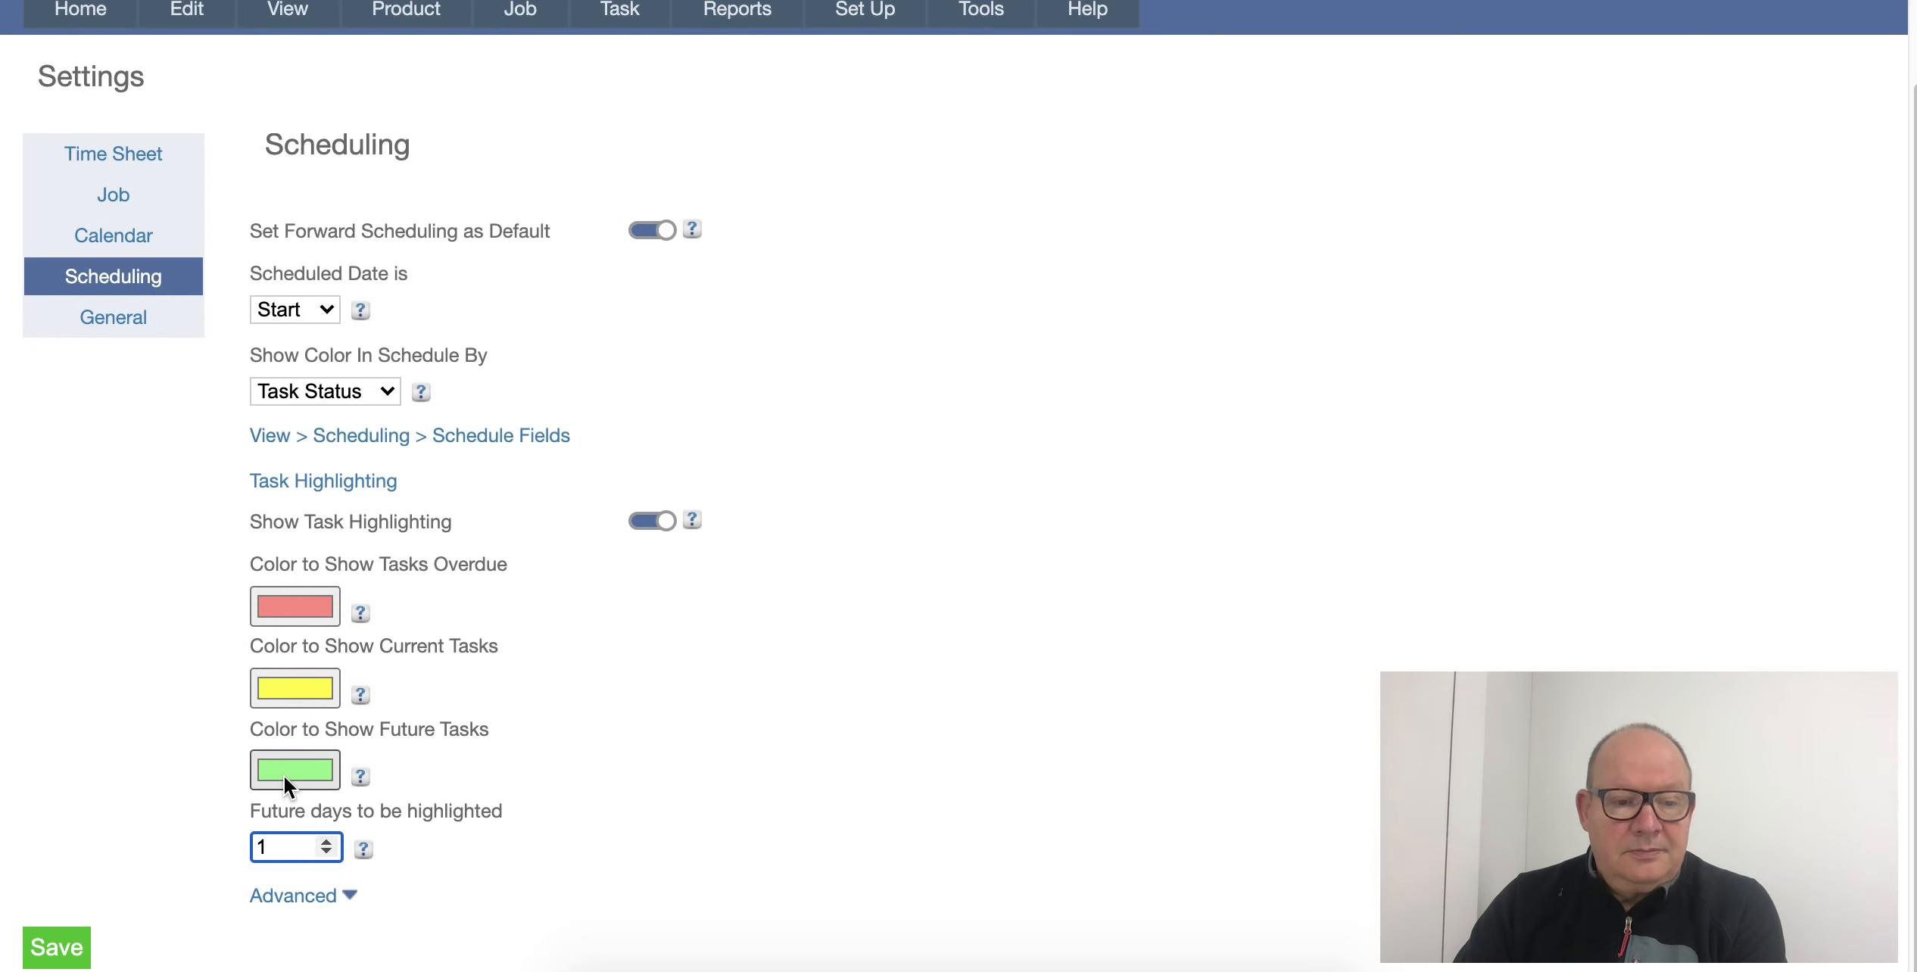
{"action": "left_click", "coordinate": [70, 949]}
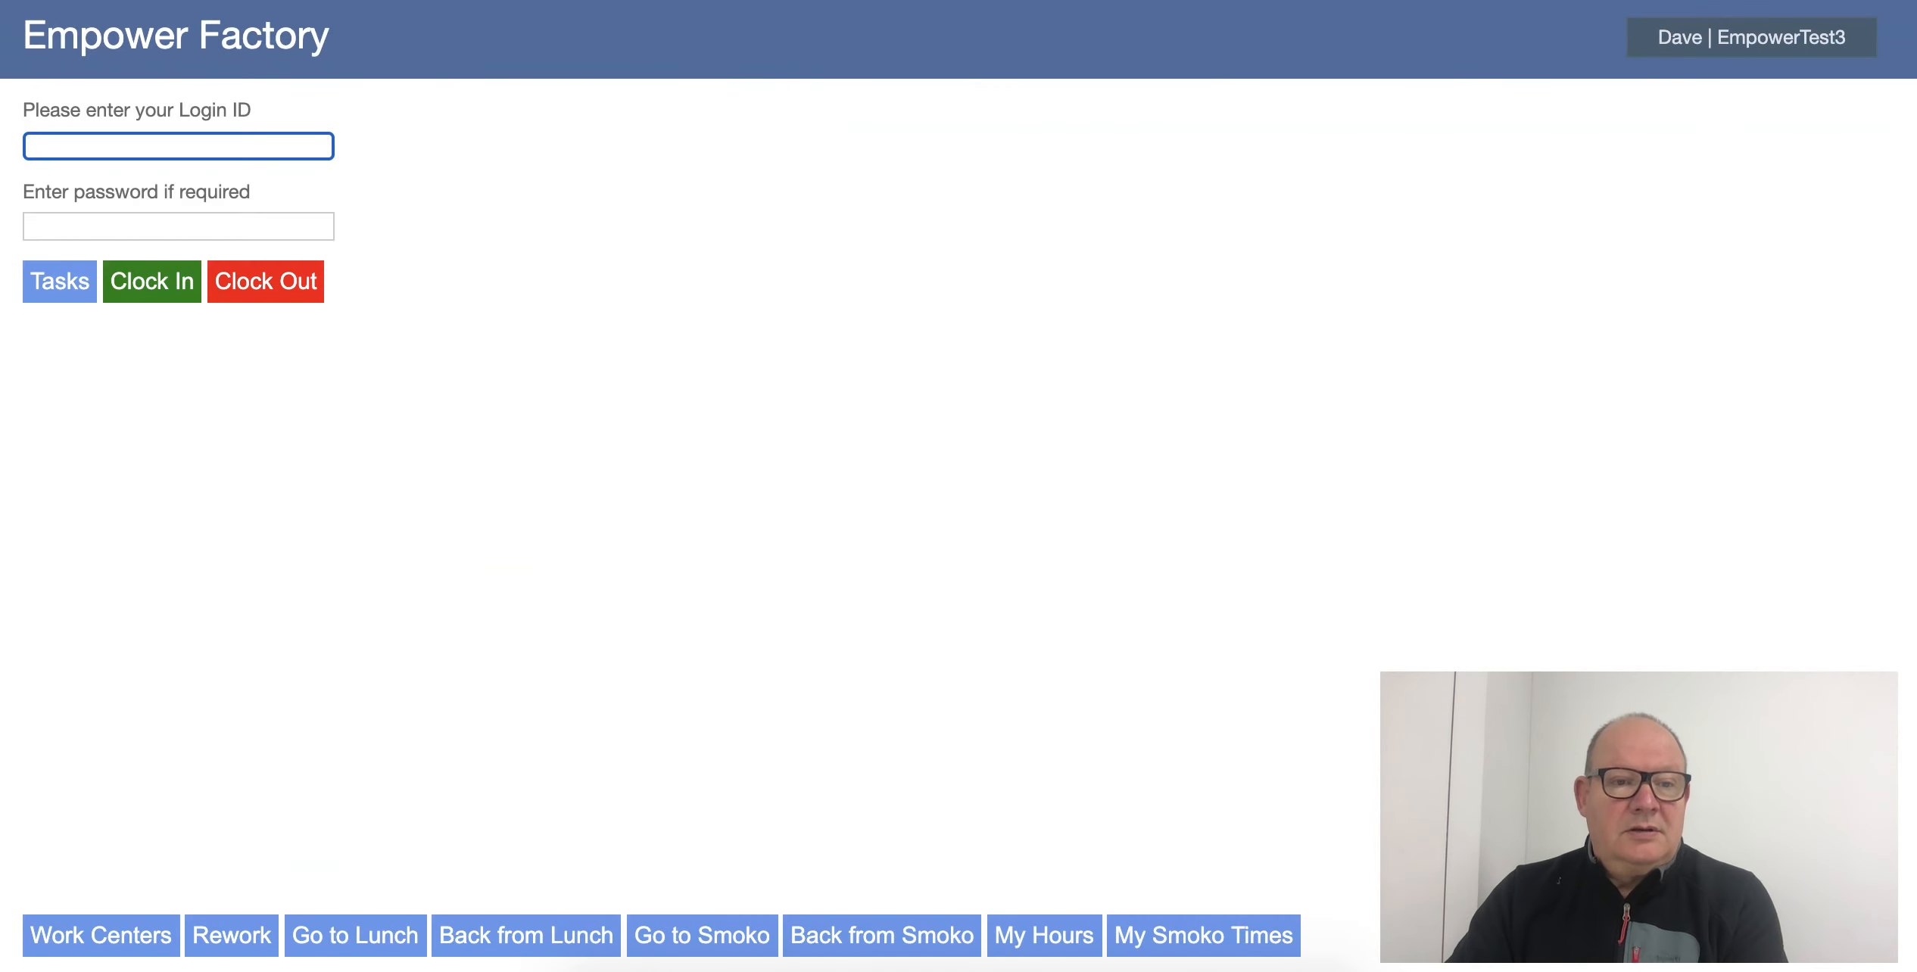
- In Empower Factory, enter the employee's login ID and open their task list to check the highlighting
{"action": "type", "text": "1"}
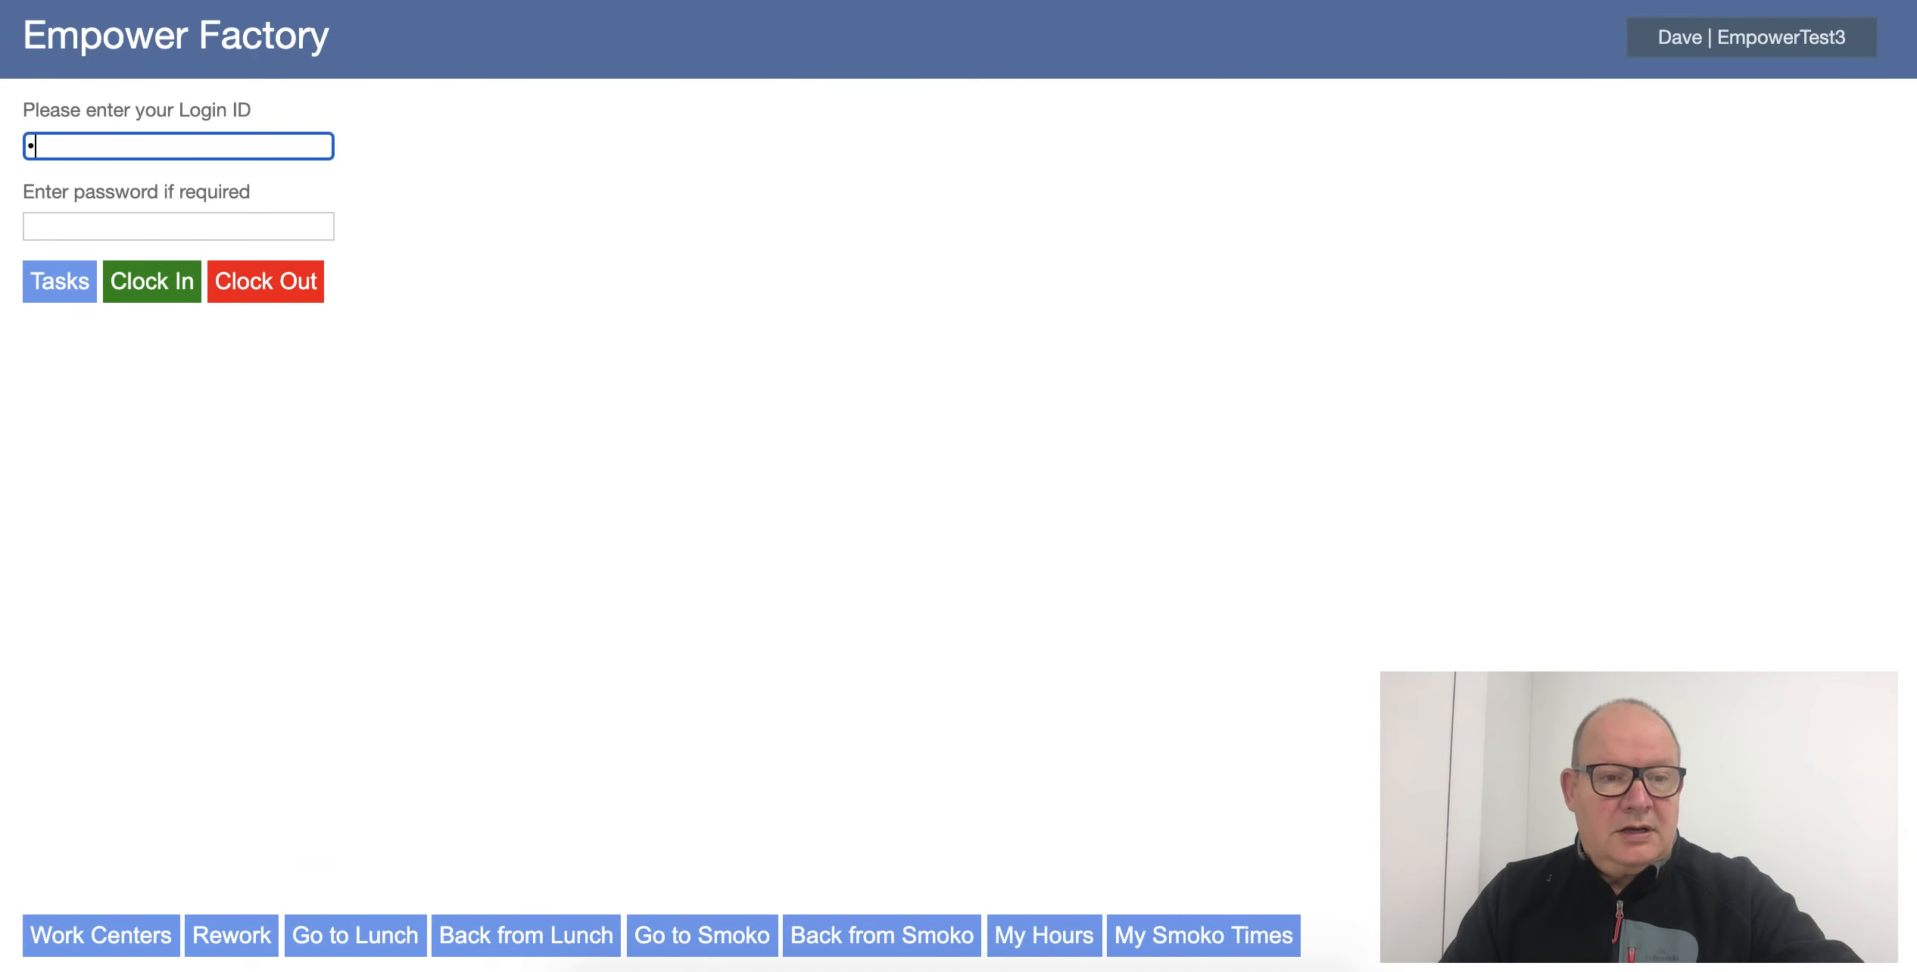
{"action": "left_click", "coordinate": [71, 280]}
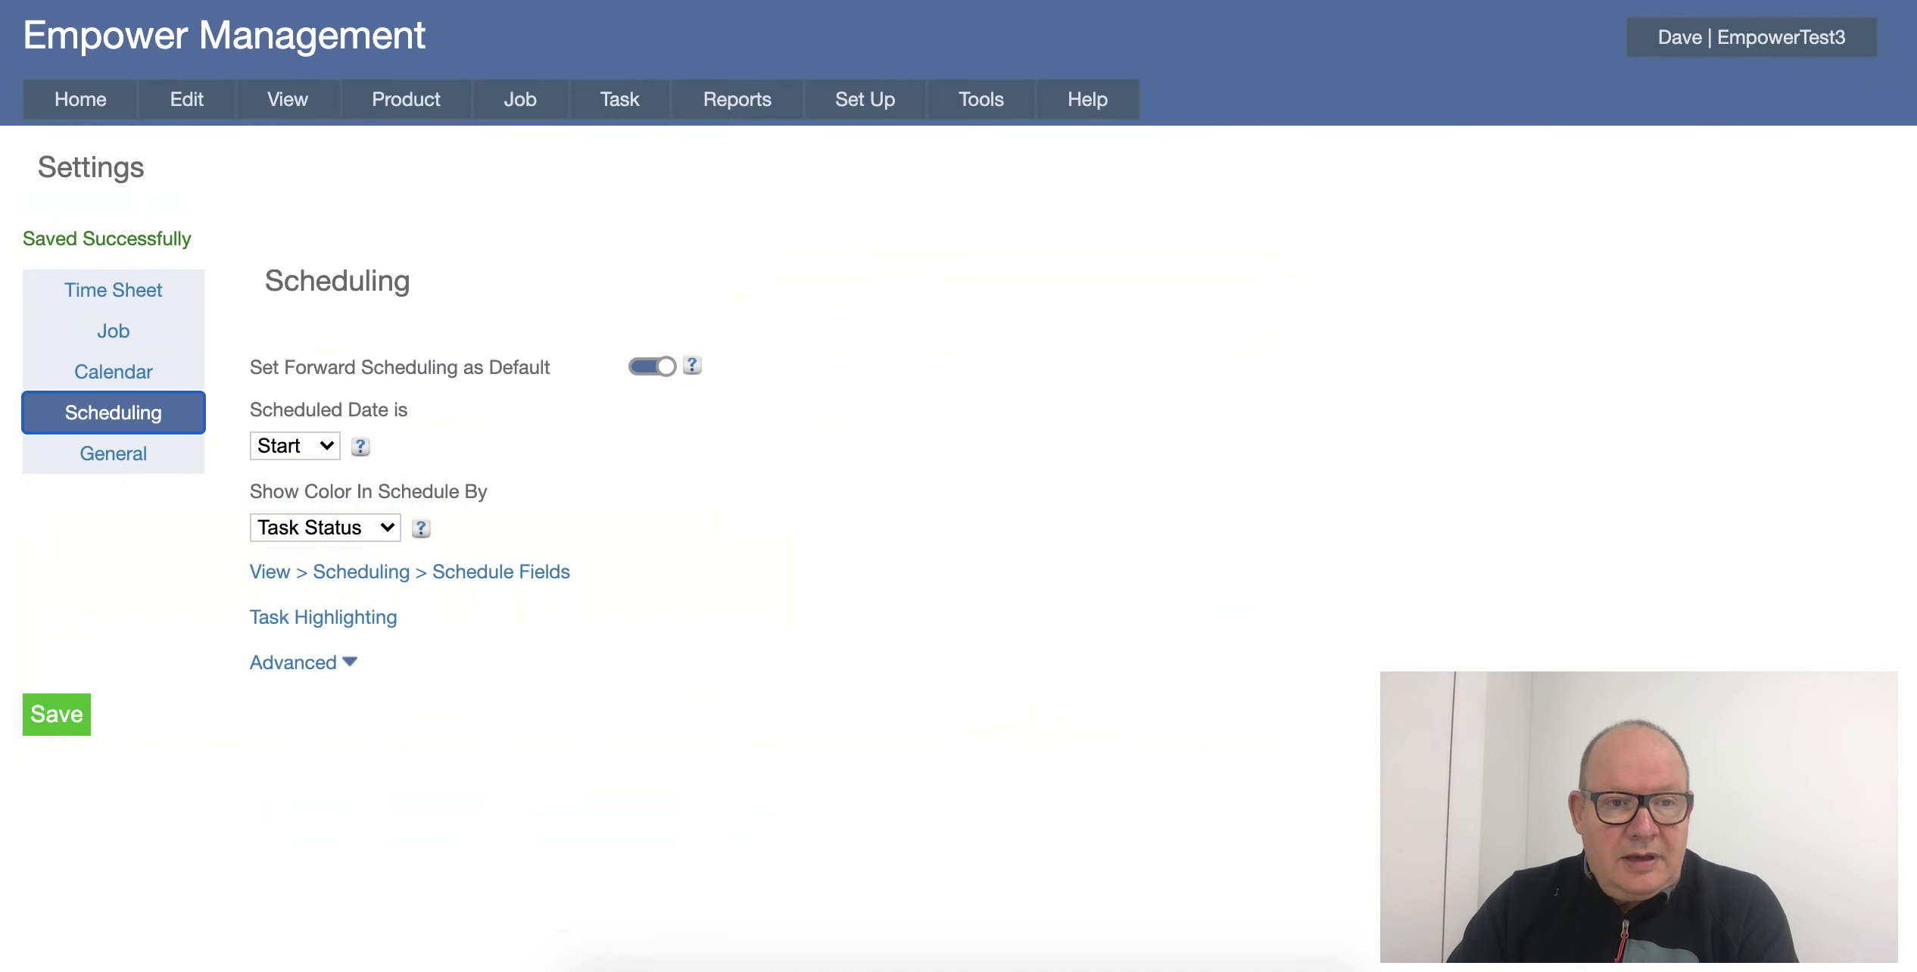
- In Empower Management, view the schedule calendar and move Job One's Step 4 task to Friday 26 June 2020
{"action": "mouse_move", "coordinate": [288, 102]}
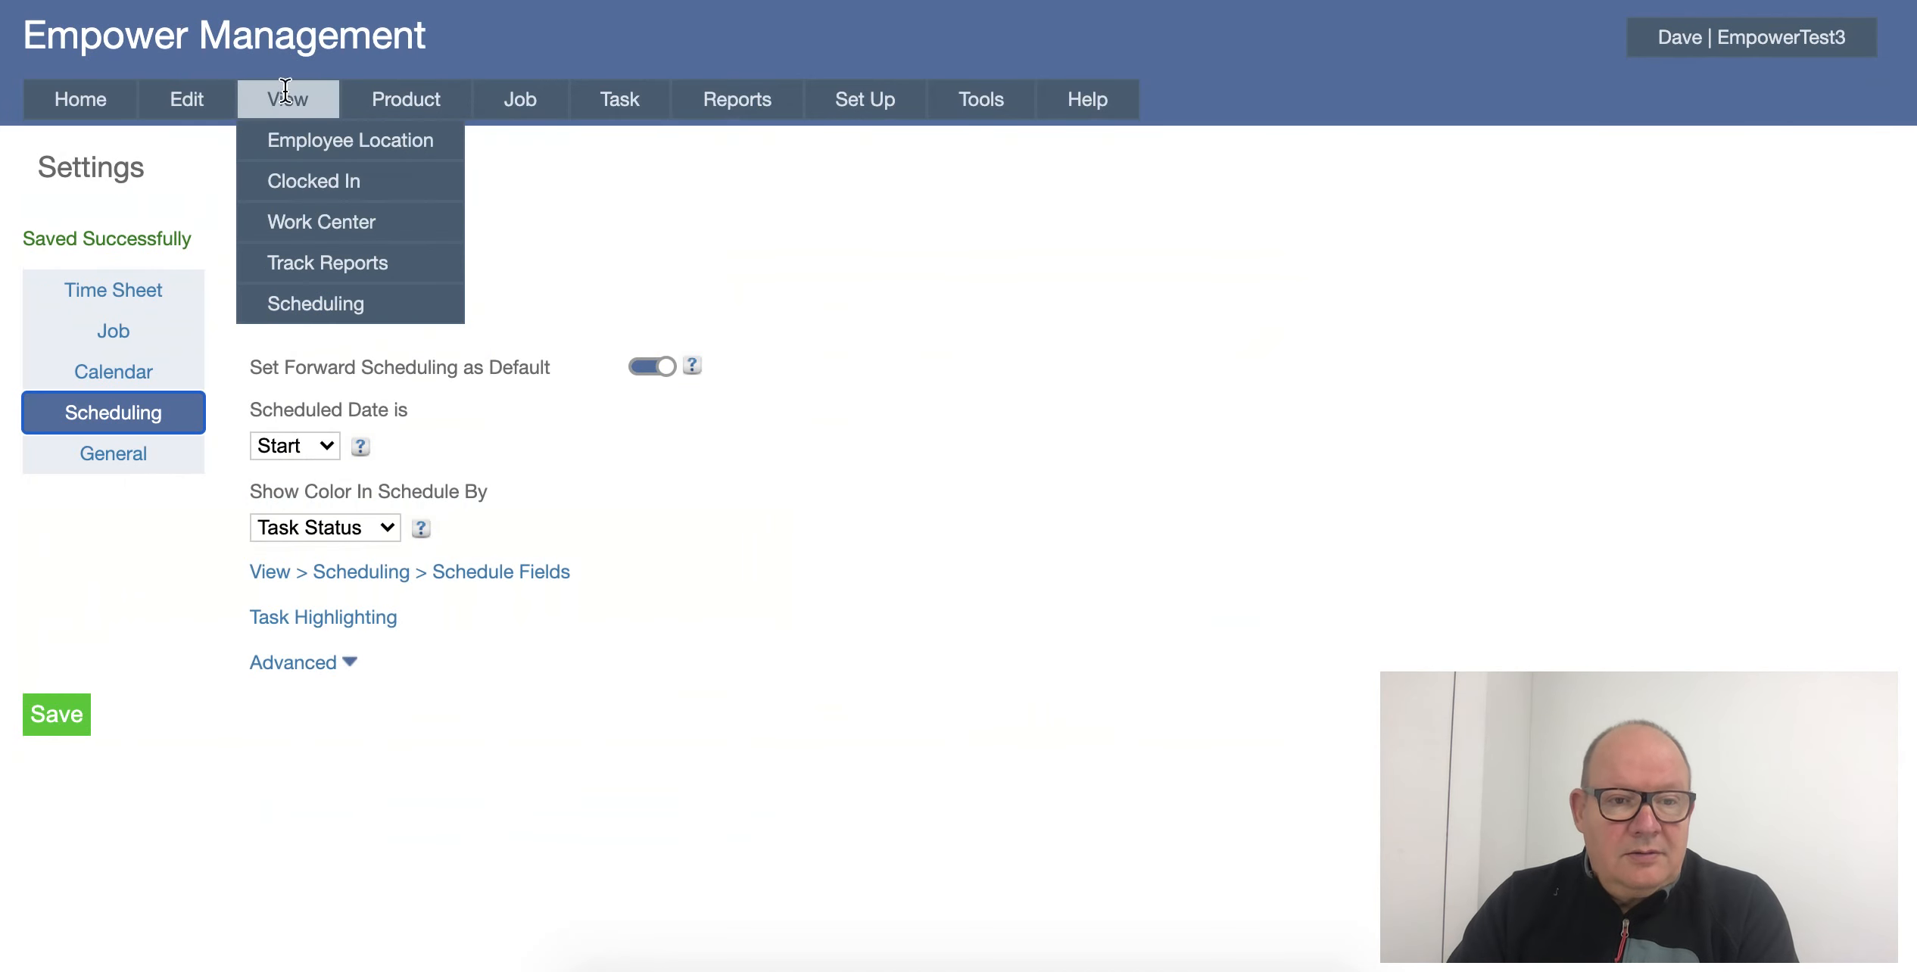
{"action": "mouse_move", "coordinate": [311, 299]}
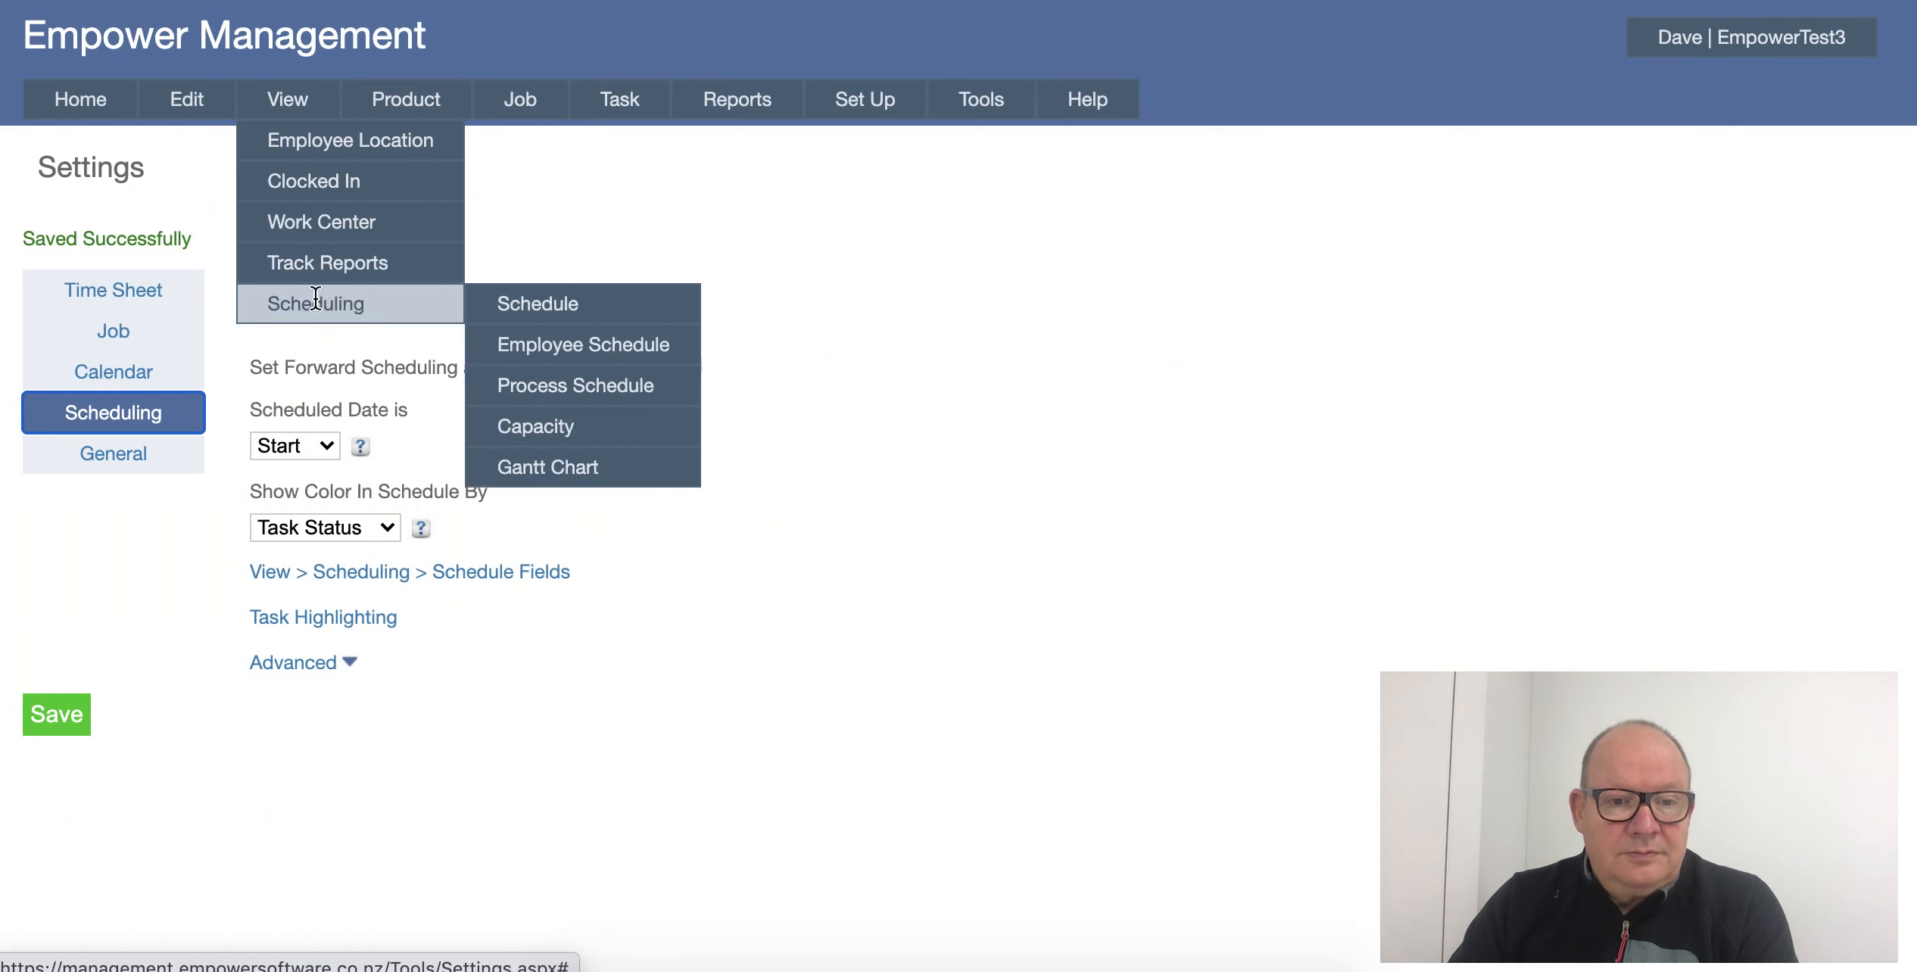
{"action": "left_click", "coordinate": [521, 305]}
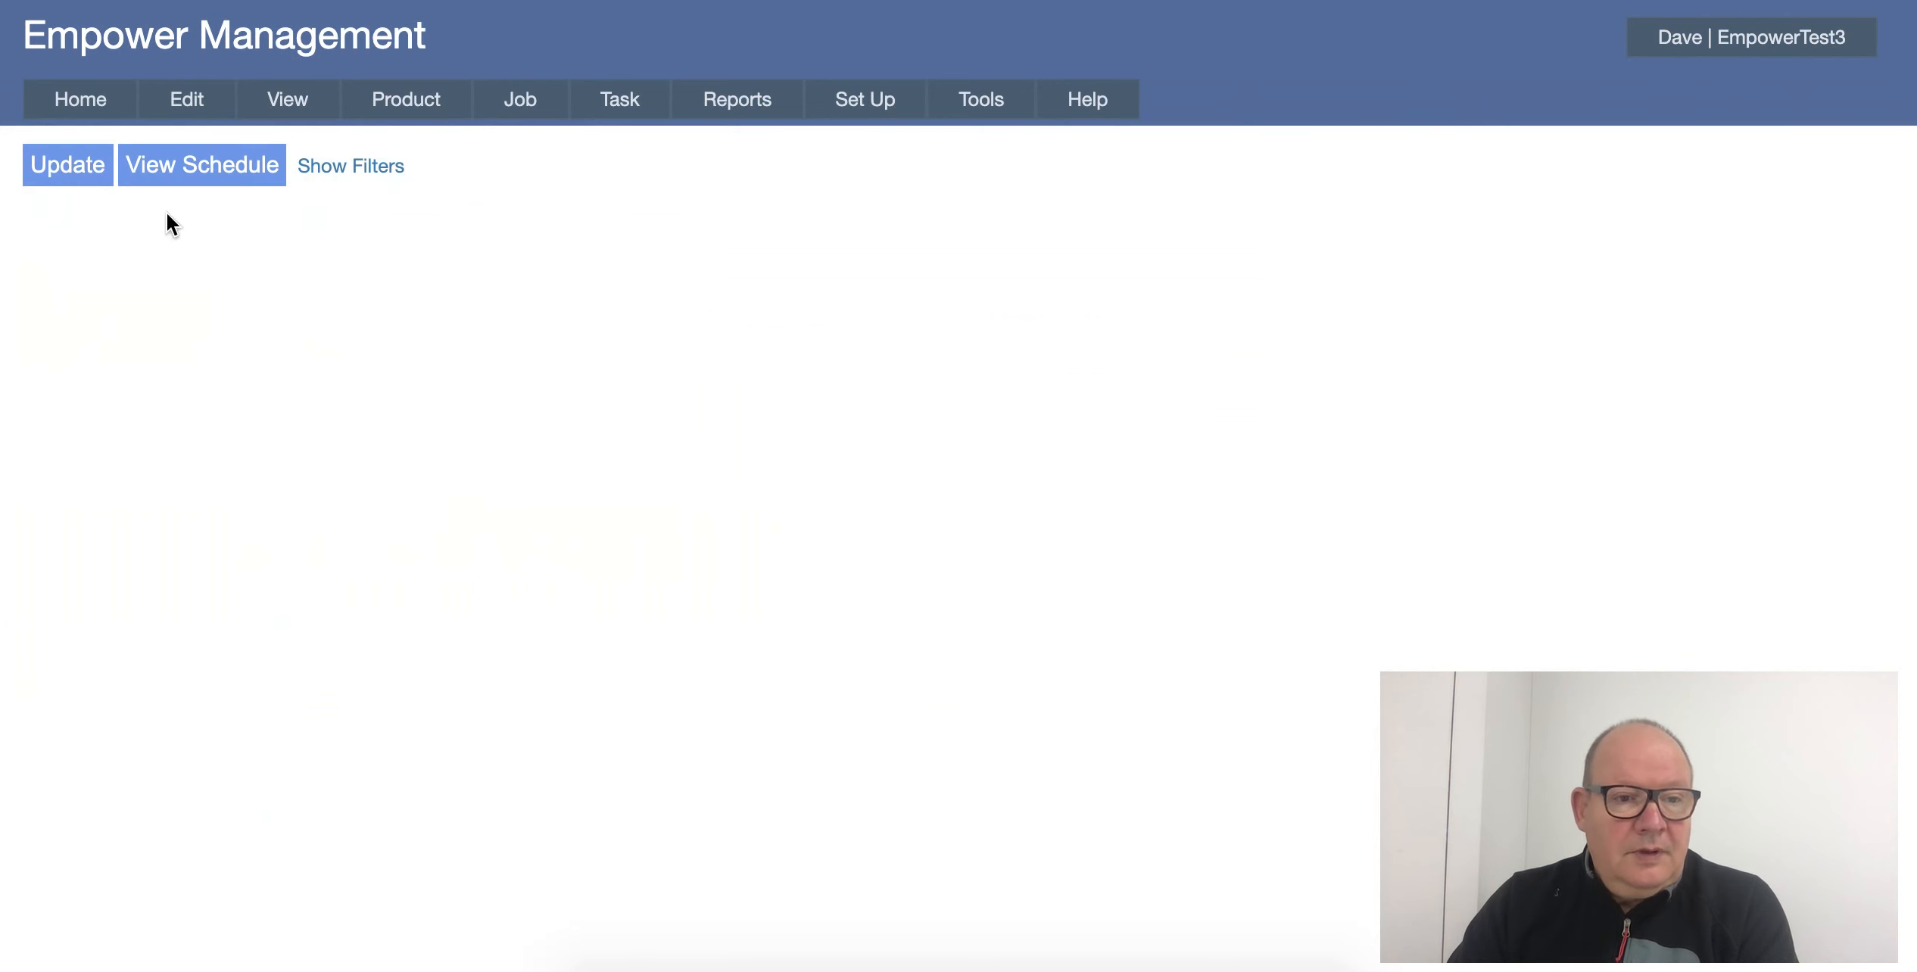
{"action": "left_click", "coordinate": [156, 166]}
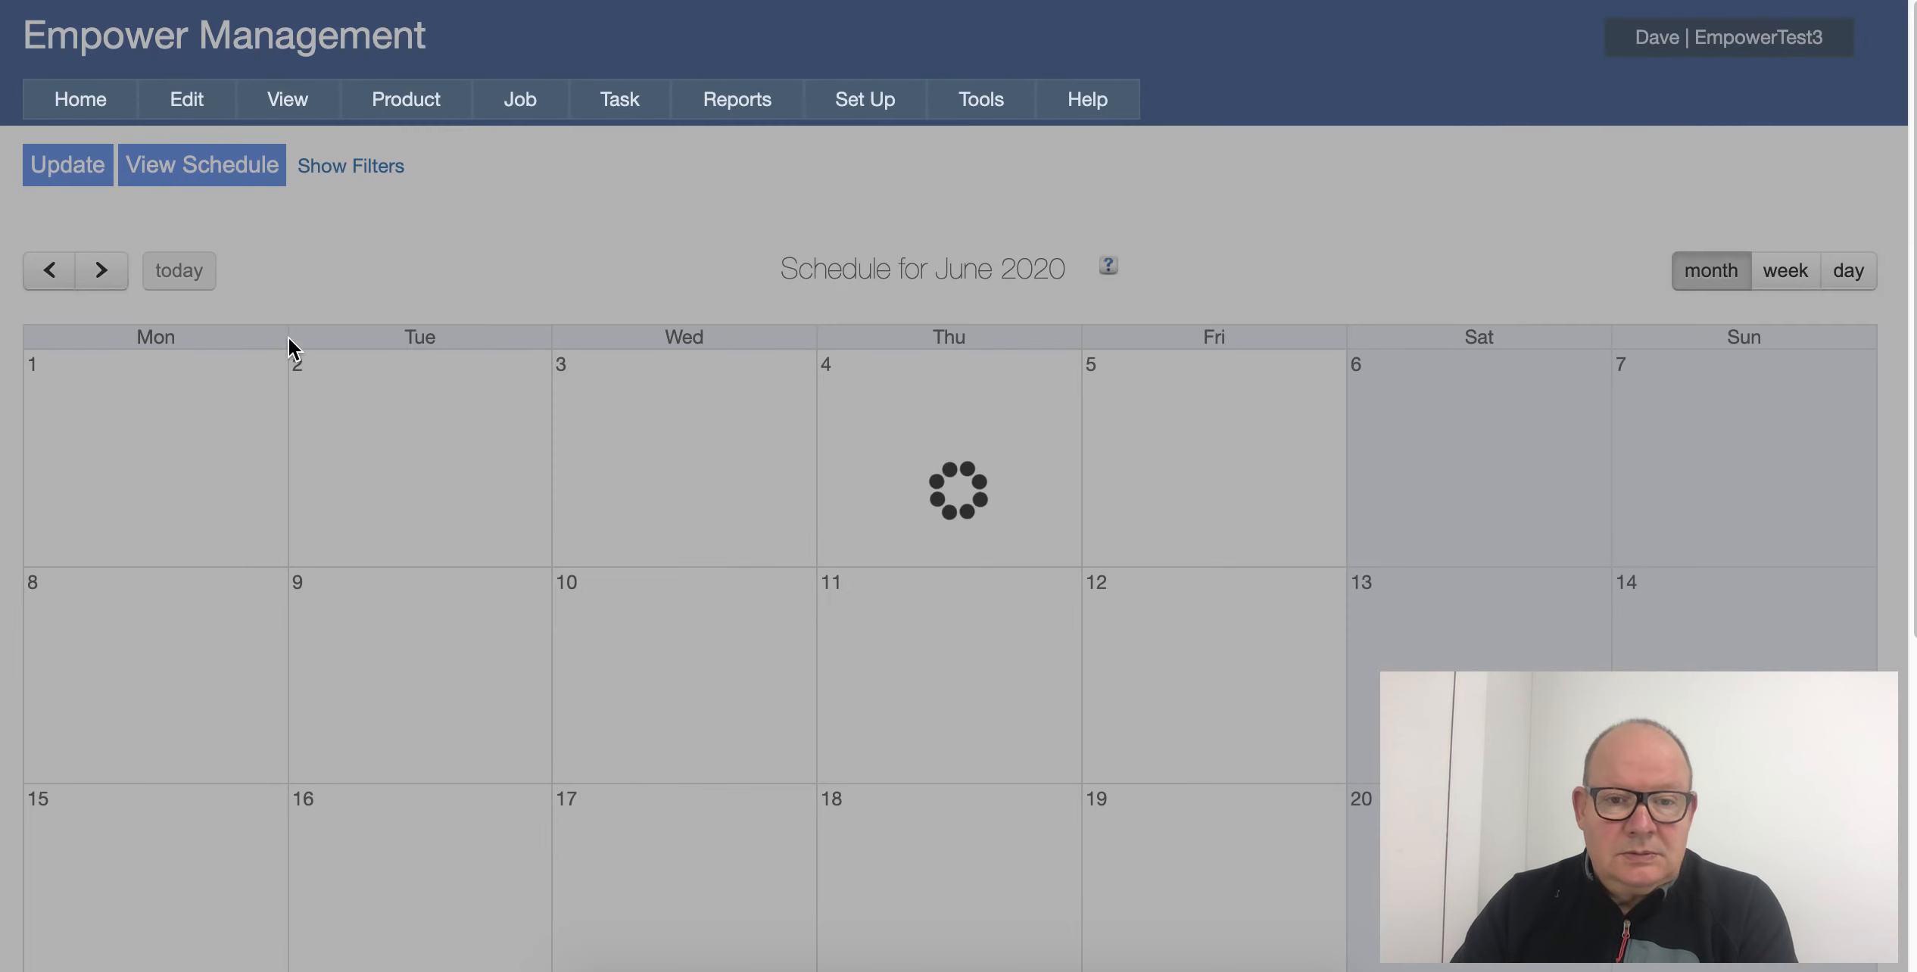
{"action": "scroll", "coordinate": [300, 354], "scroll_direction": "down", "scroll_amount": 7}
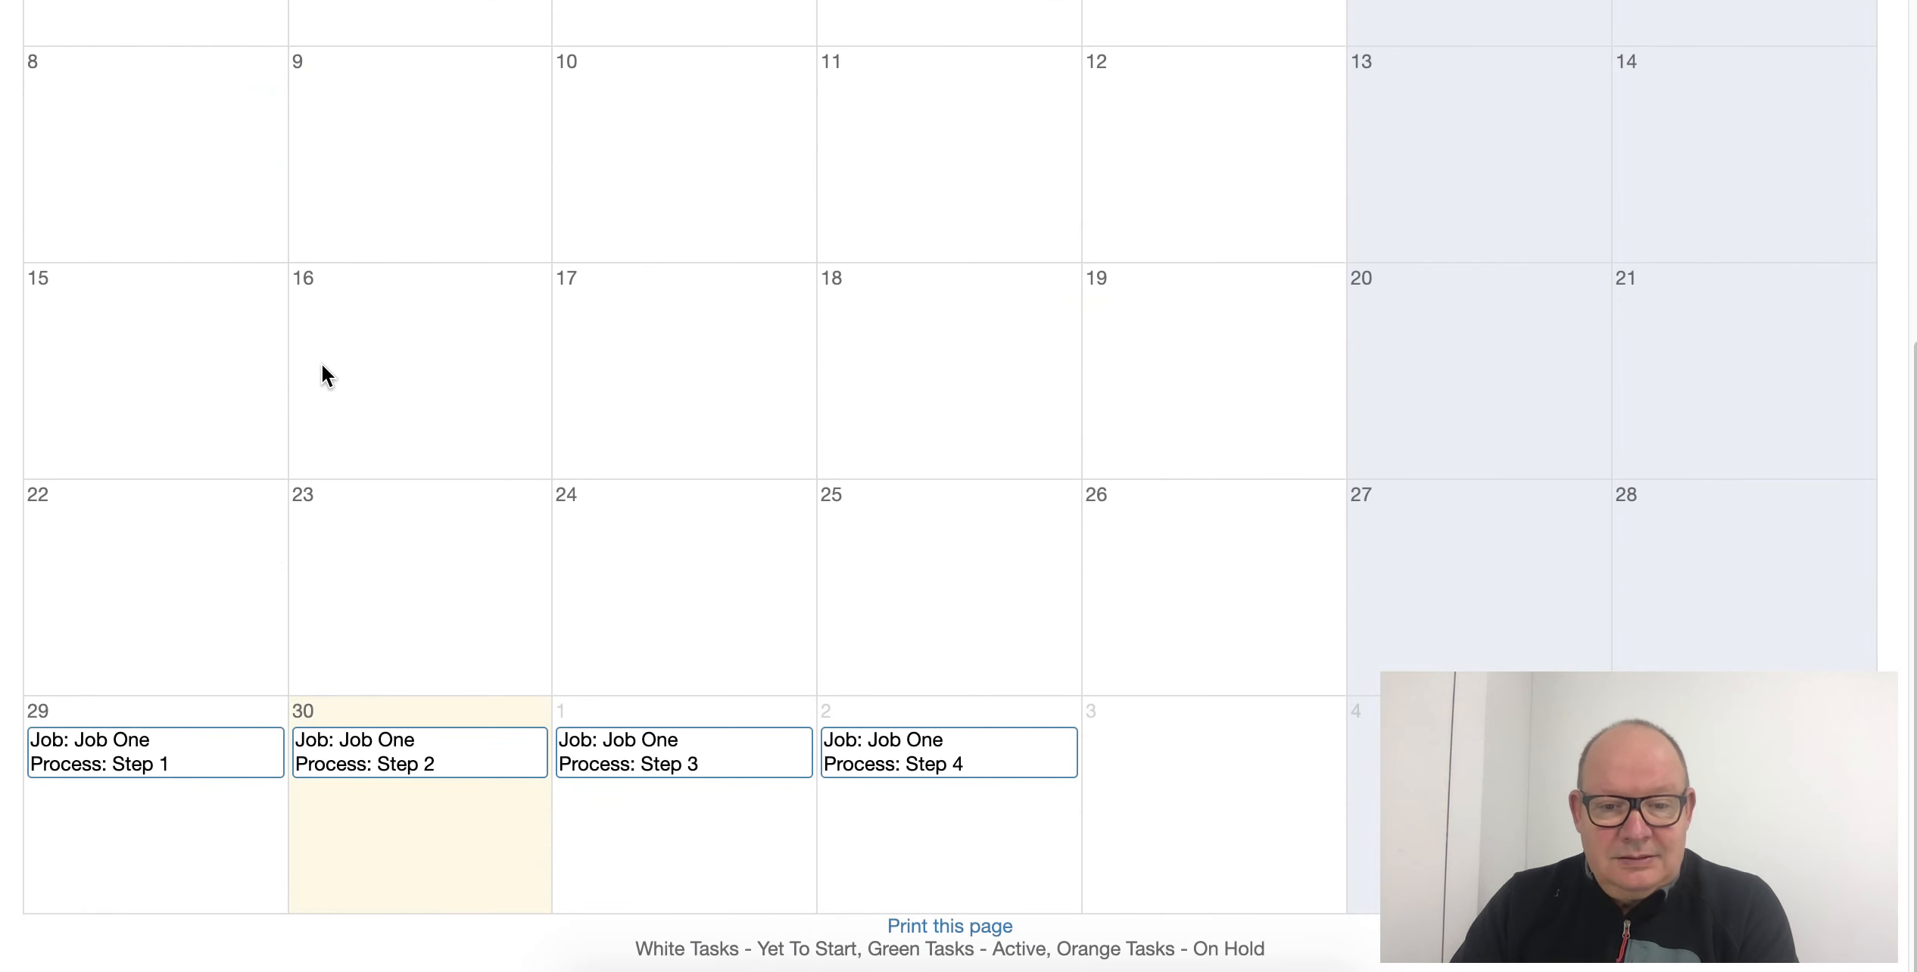
{"action": "left_click_drag", "start_coordinate": [918, 757], "coordinate": [1177, 591]}
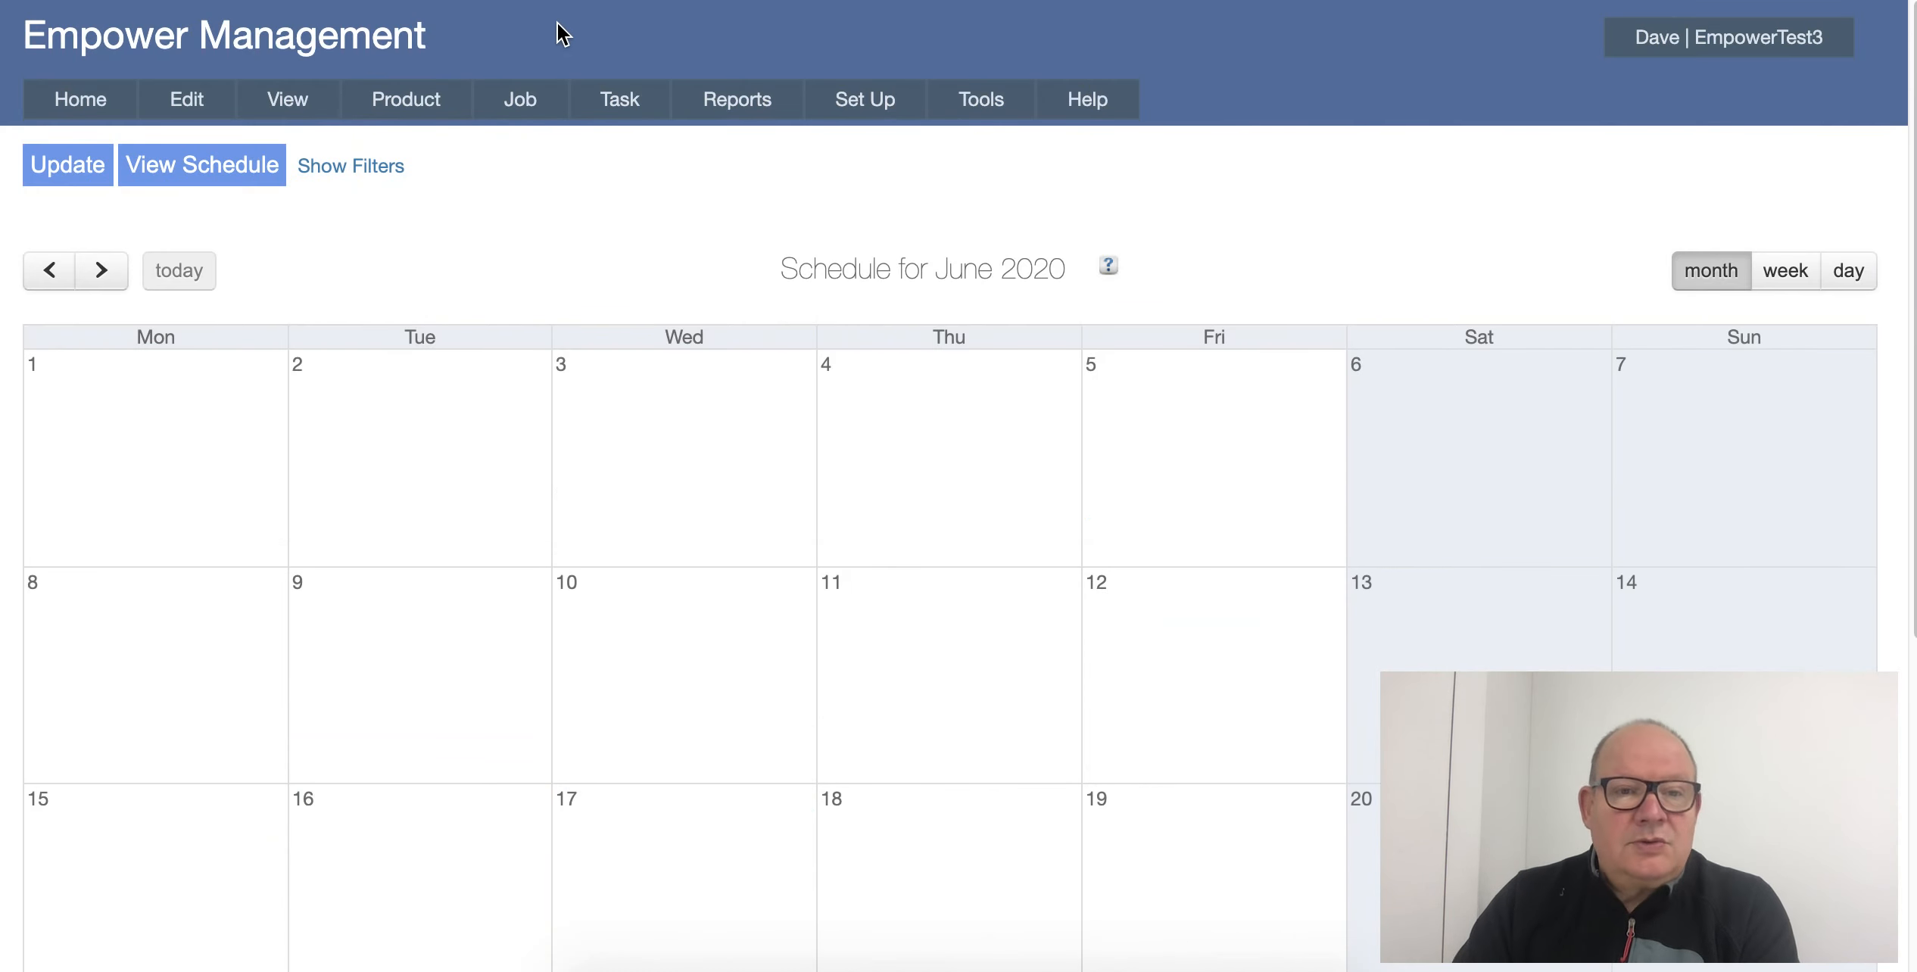
{"action": "scroll", "coordinate": [738, 524], "scroll_direction": "down", "scroll_amount": 7}
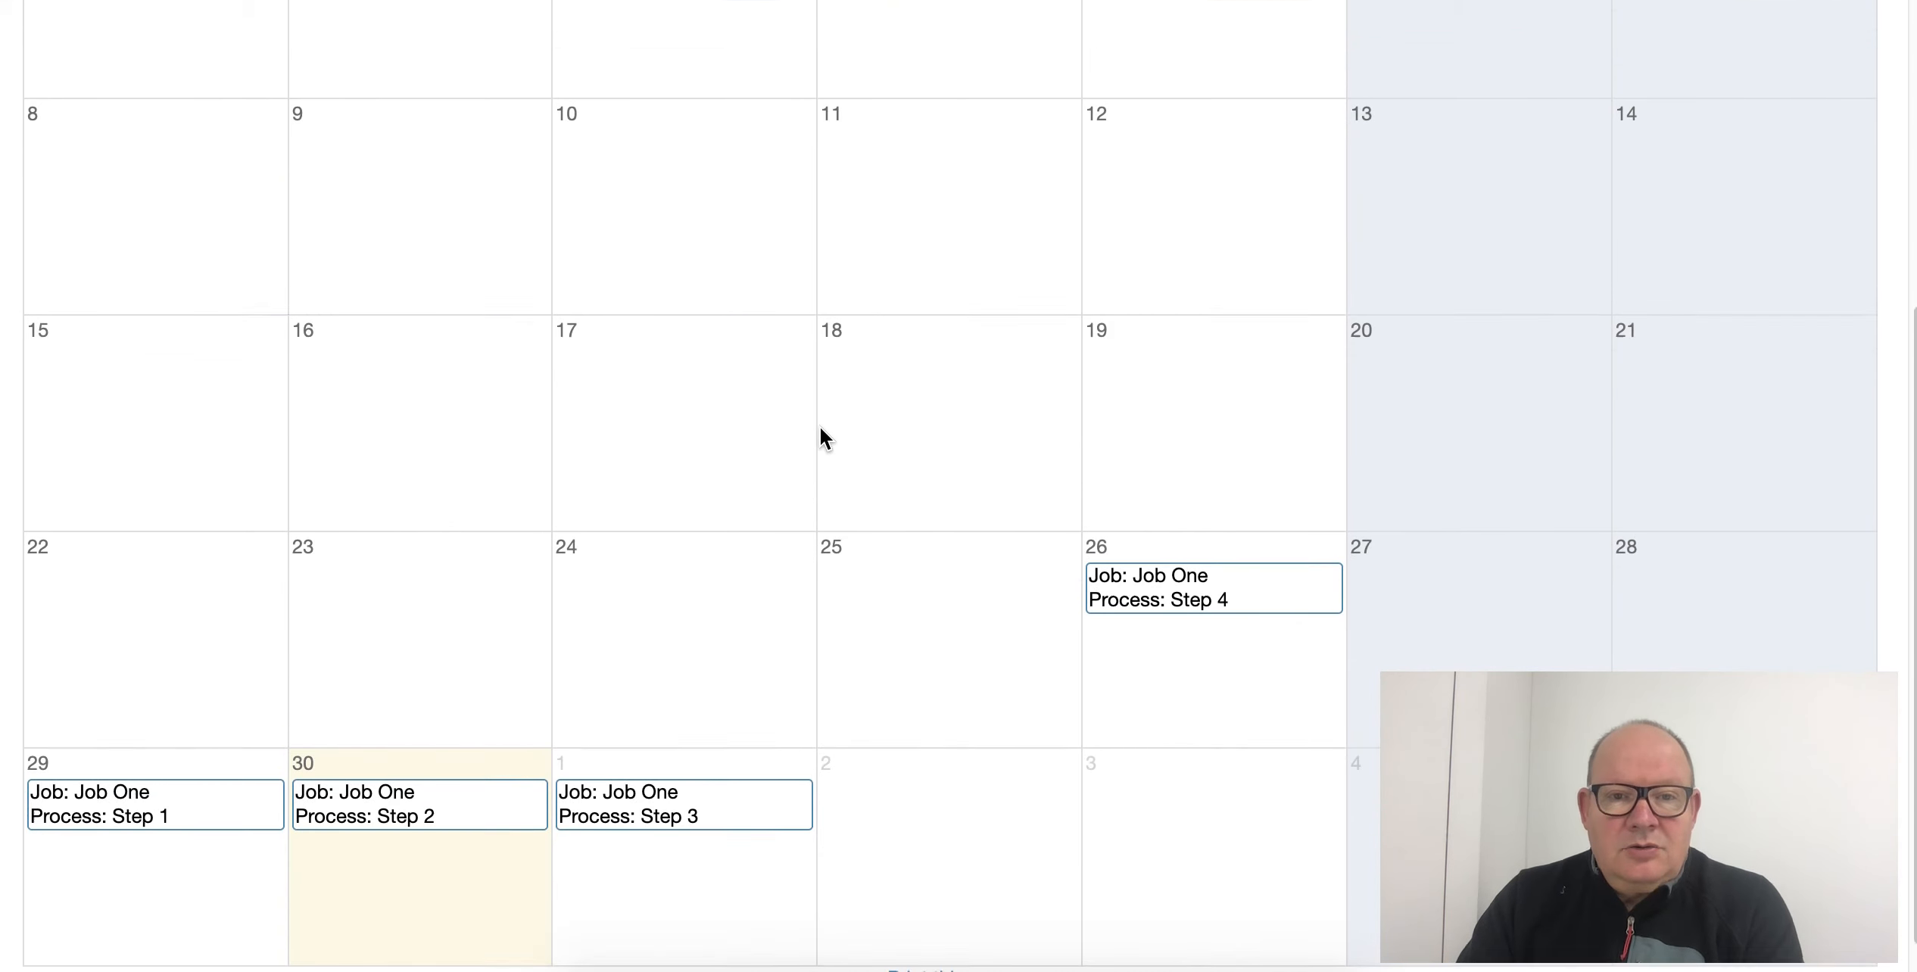
{"action": "scroll", "coordinate": [821, 432], "scroll_direction": "up", "scroll_amount": 7}
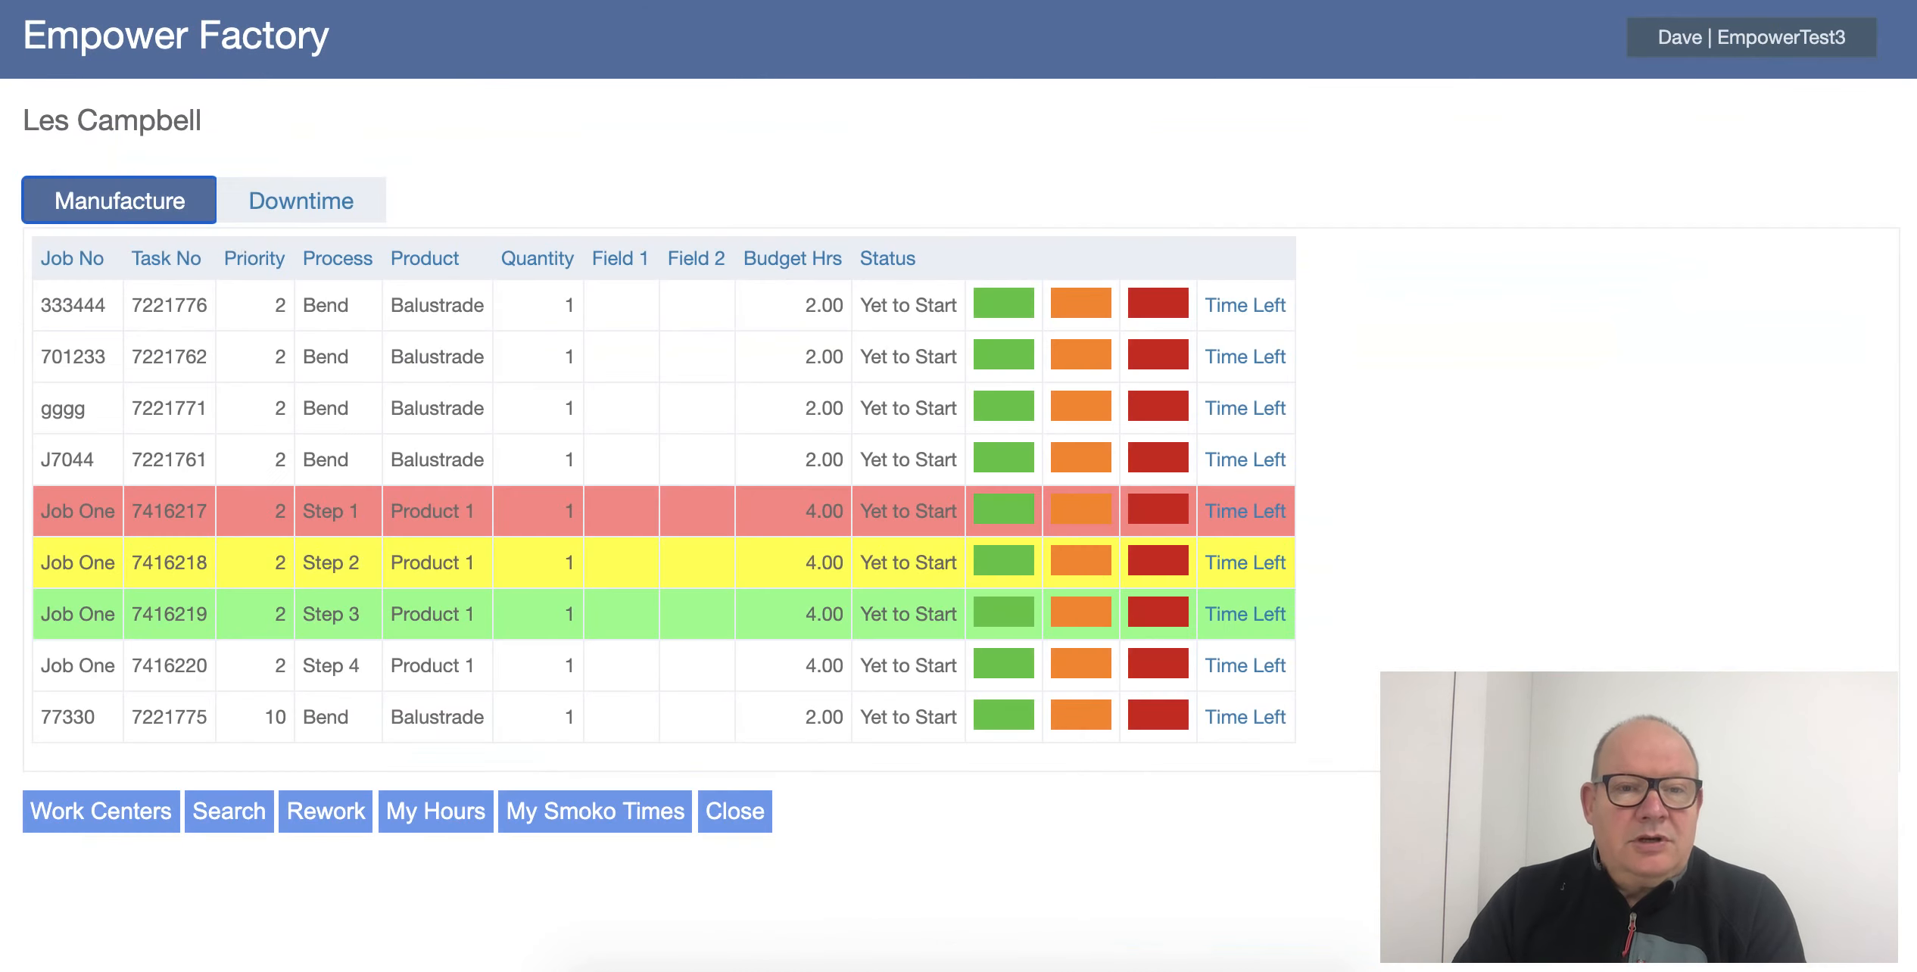
- In Empower Factory, close the employee's task list and reopen it with their login ID to check the rescheduled task
{"action": "left_click", "coordinate": [723, 817]}
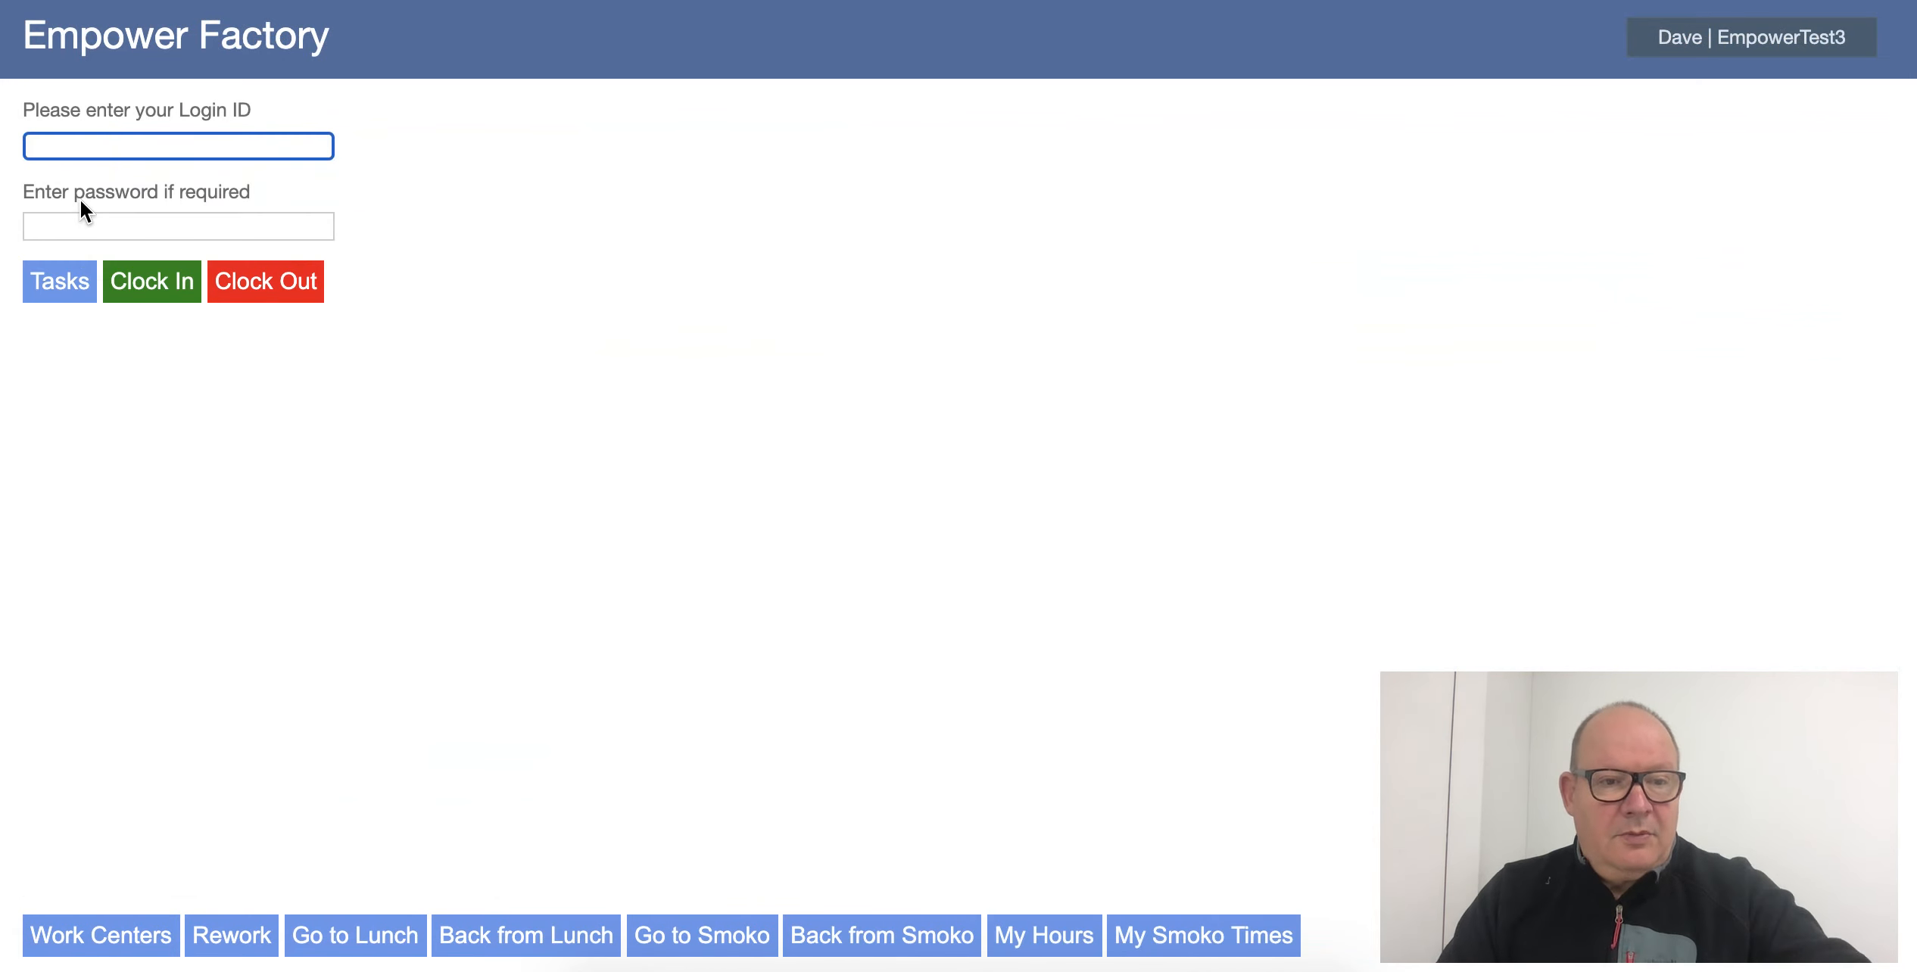
{"action": "left_click", "coordinate": [63, 278]}
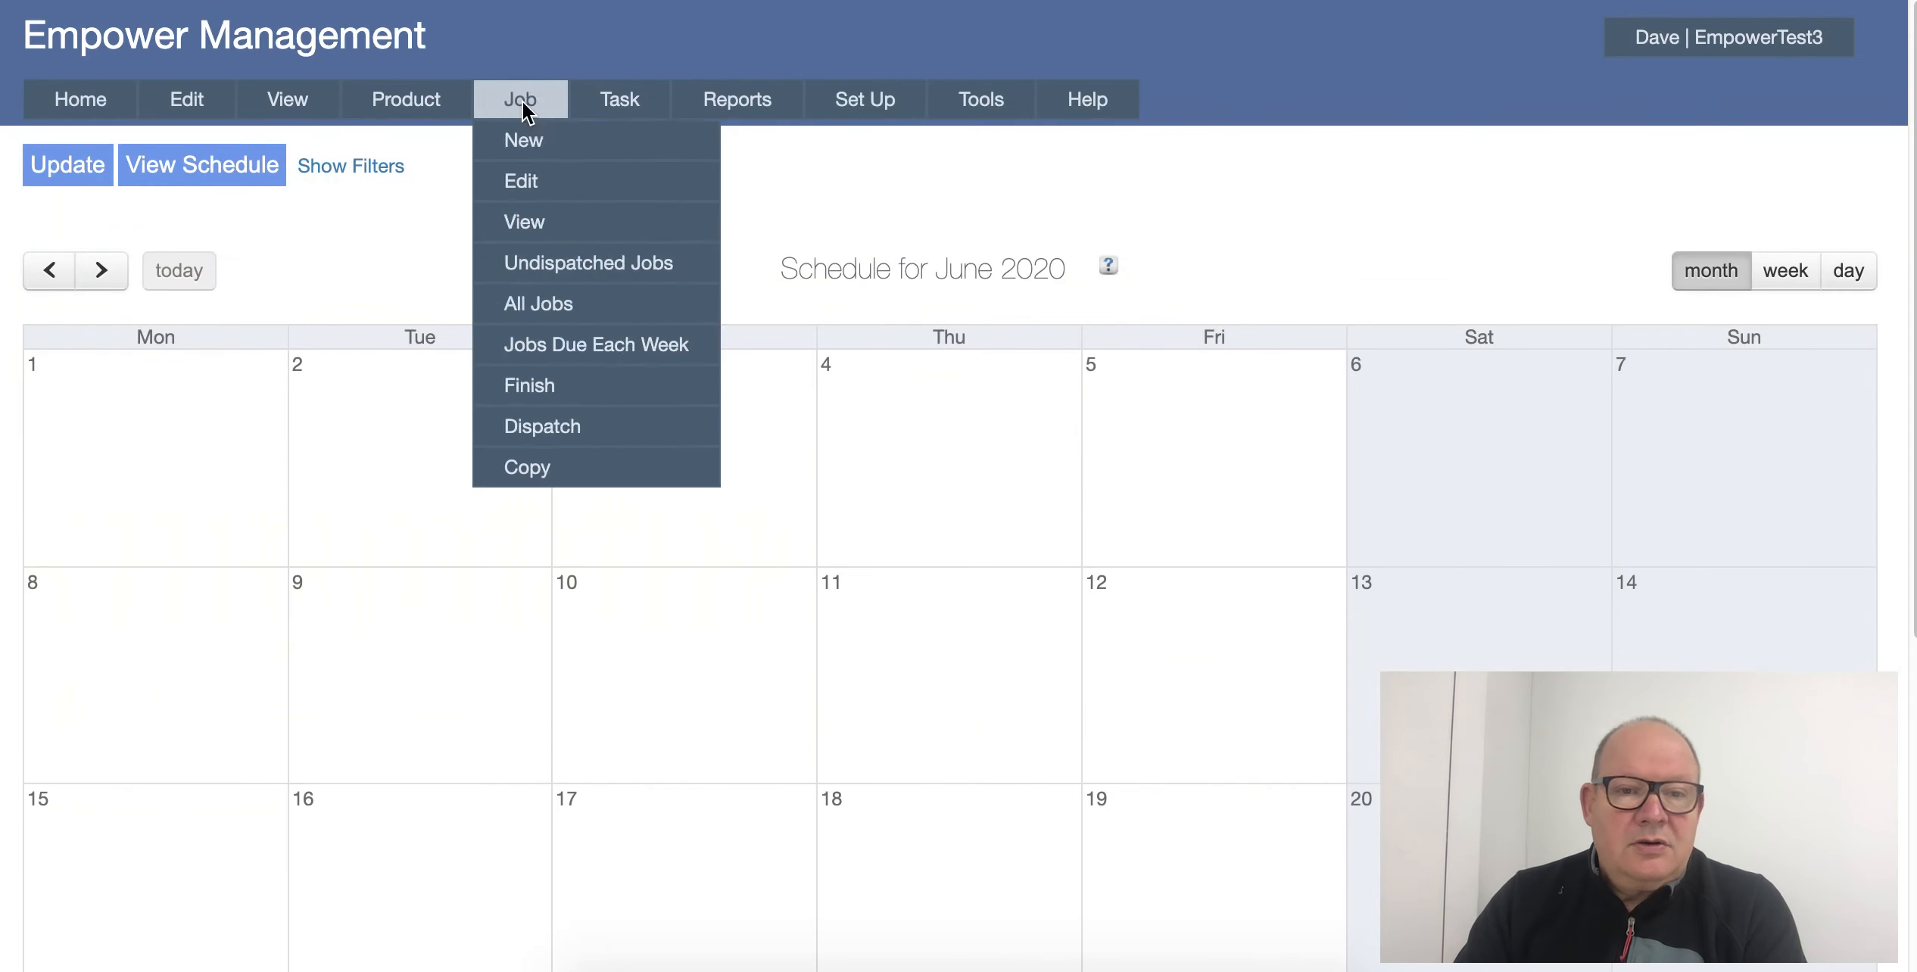
{"action": "mouse_move", "coordinate": [616, 102]}
{"action": "mouse_move", "coordinate": [620, 258]}
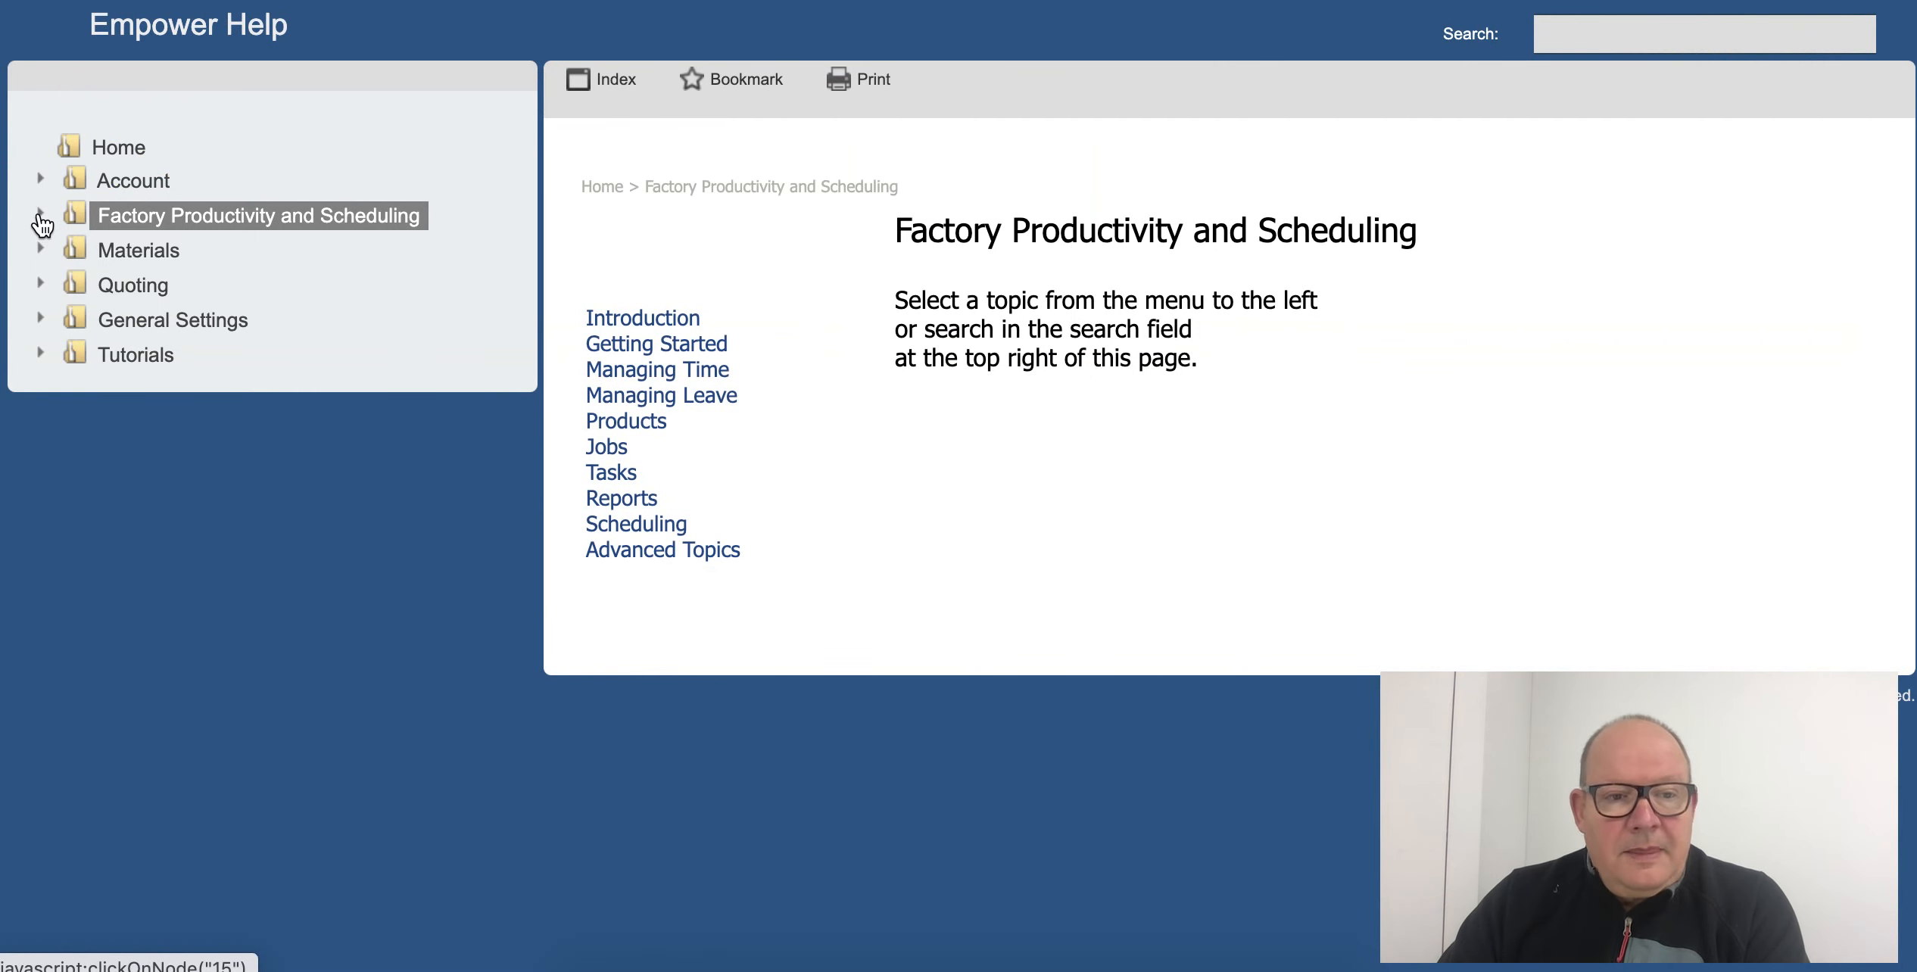
- In Empower Help, find the Task Highlighting topics in Advanced Scheduling Topics, under the Advanced Topics of Factory Productivity and Scheduling
{"action": "left_click", "coordinate": [41, 214]}
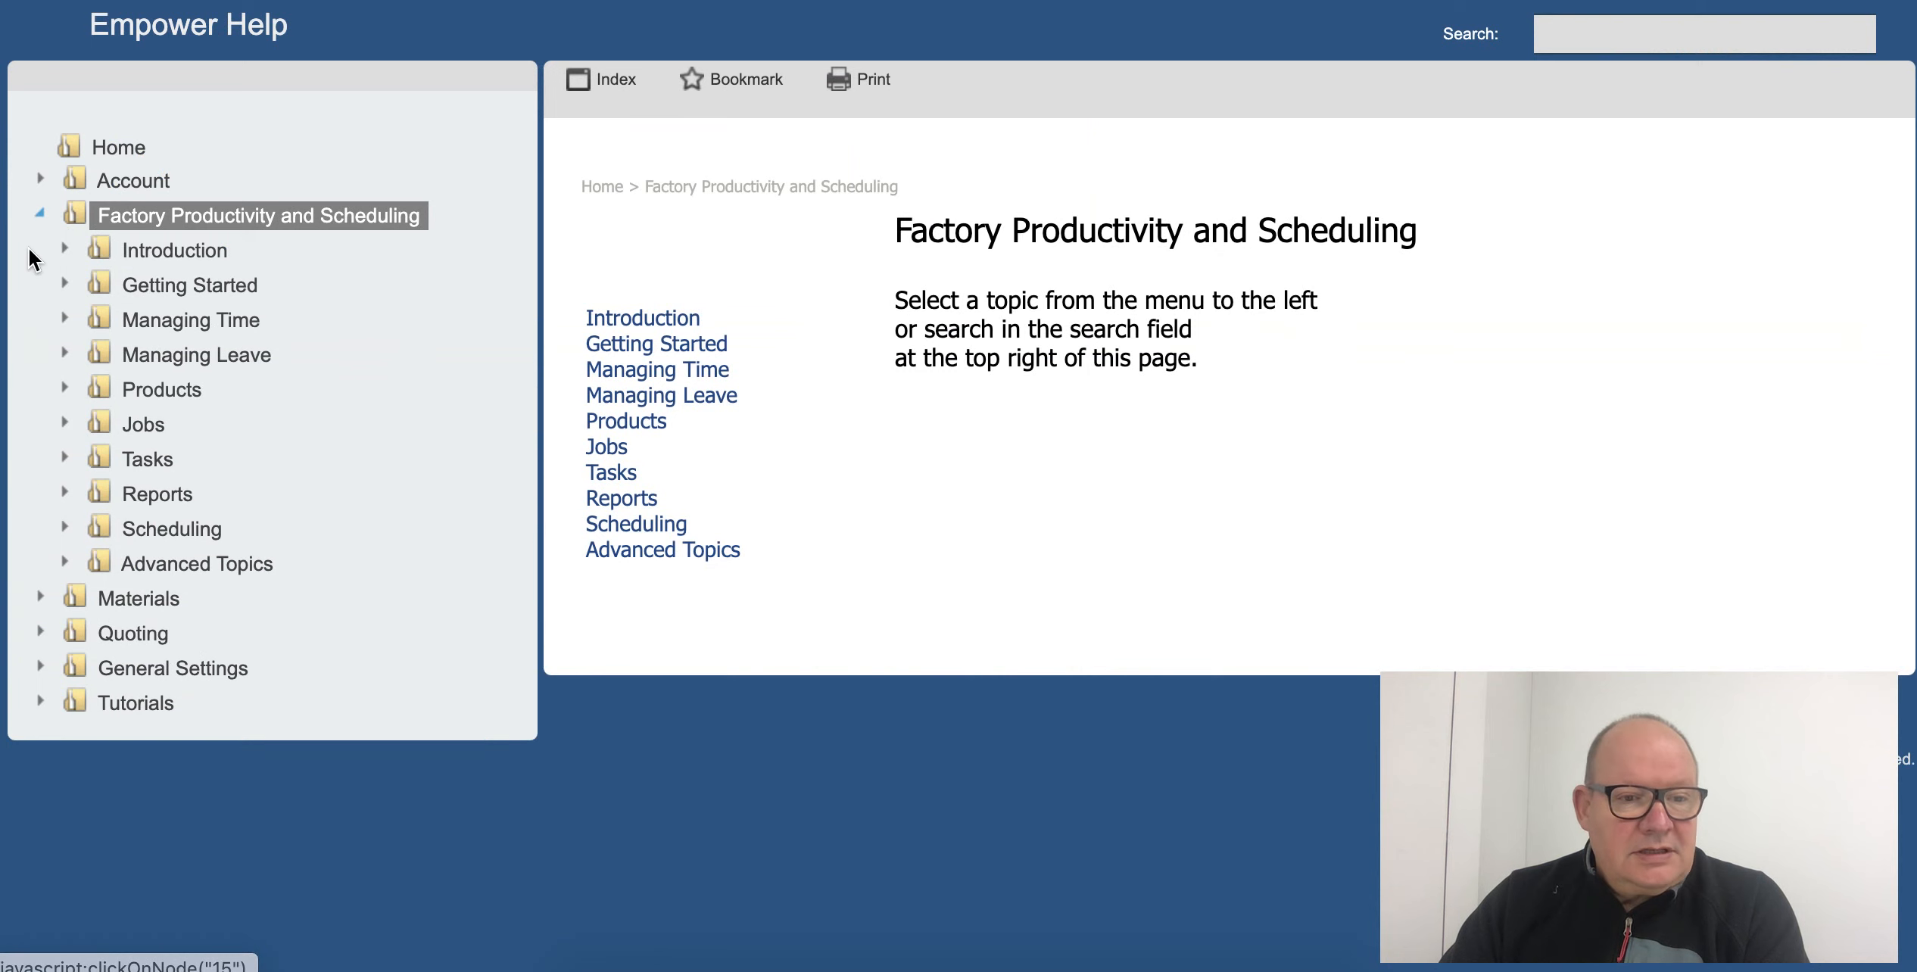
{"action": "left_click", "coordinate": [65, 530]}
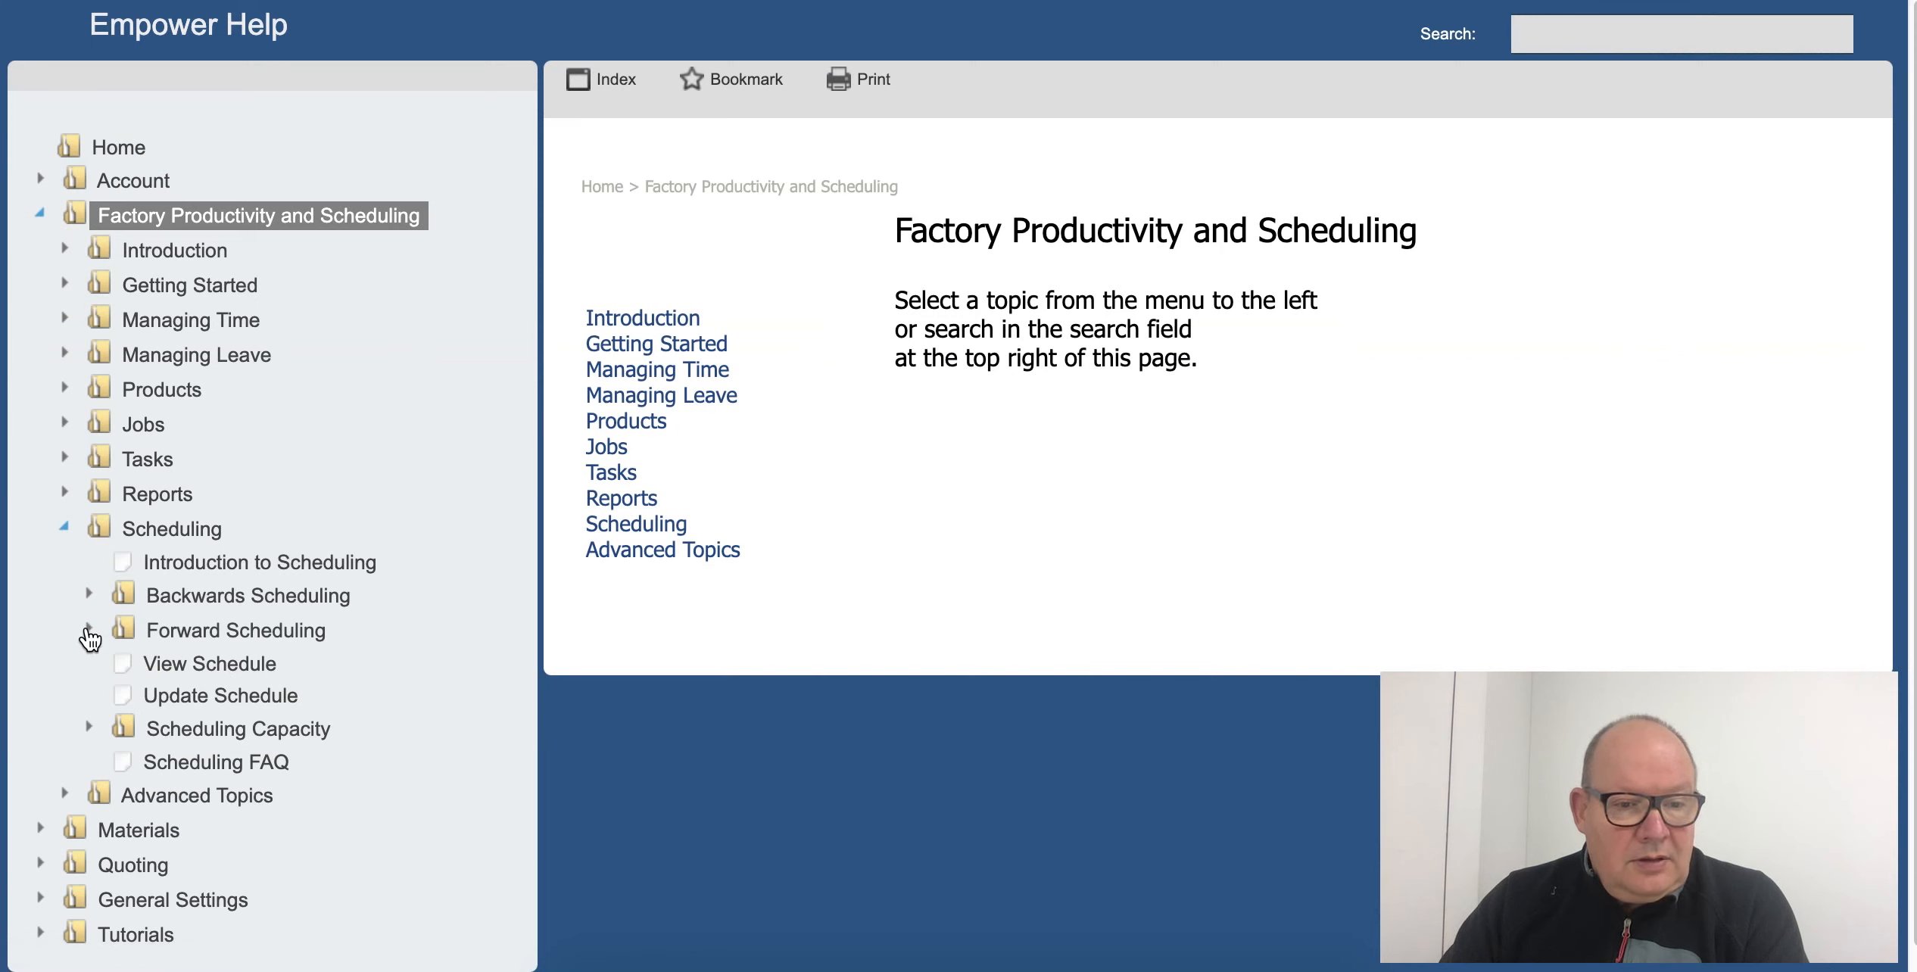
{"action": "left_click", "coordinate": [65, 794]}
{"action": "scroll", "coordinate": [74, 758], "scroll_direction": "down", "scroll_amount": 5}
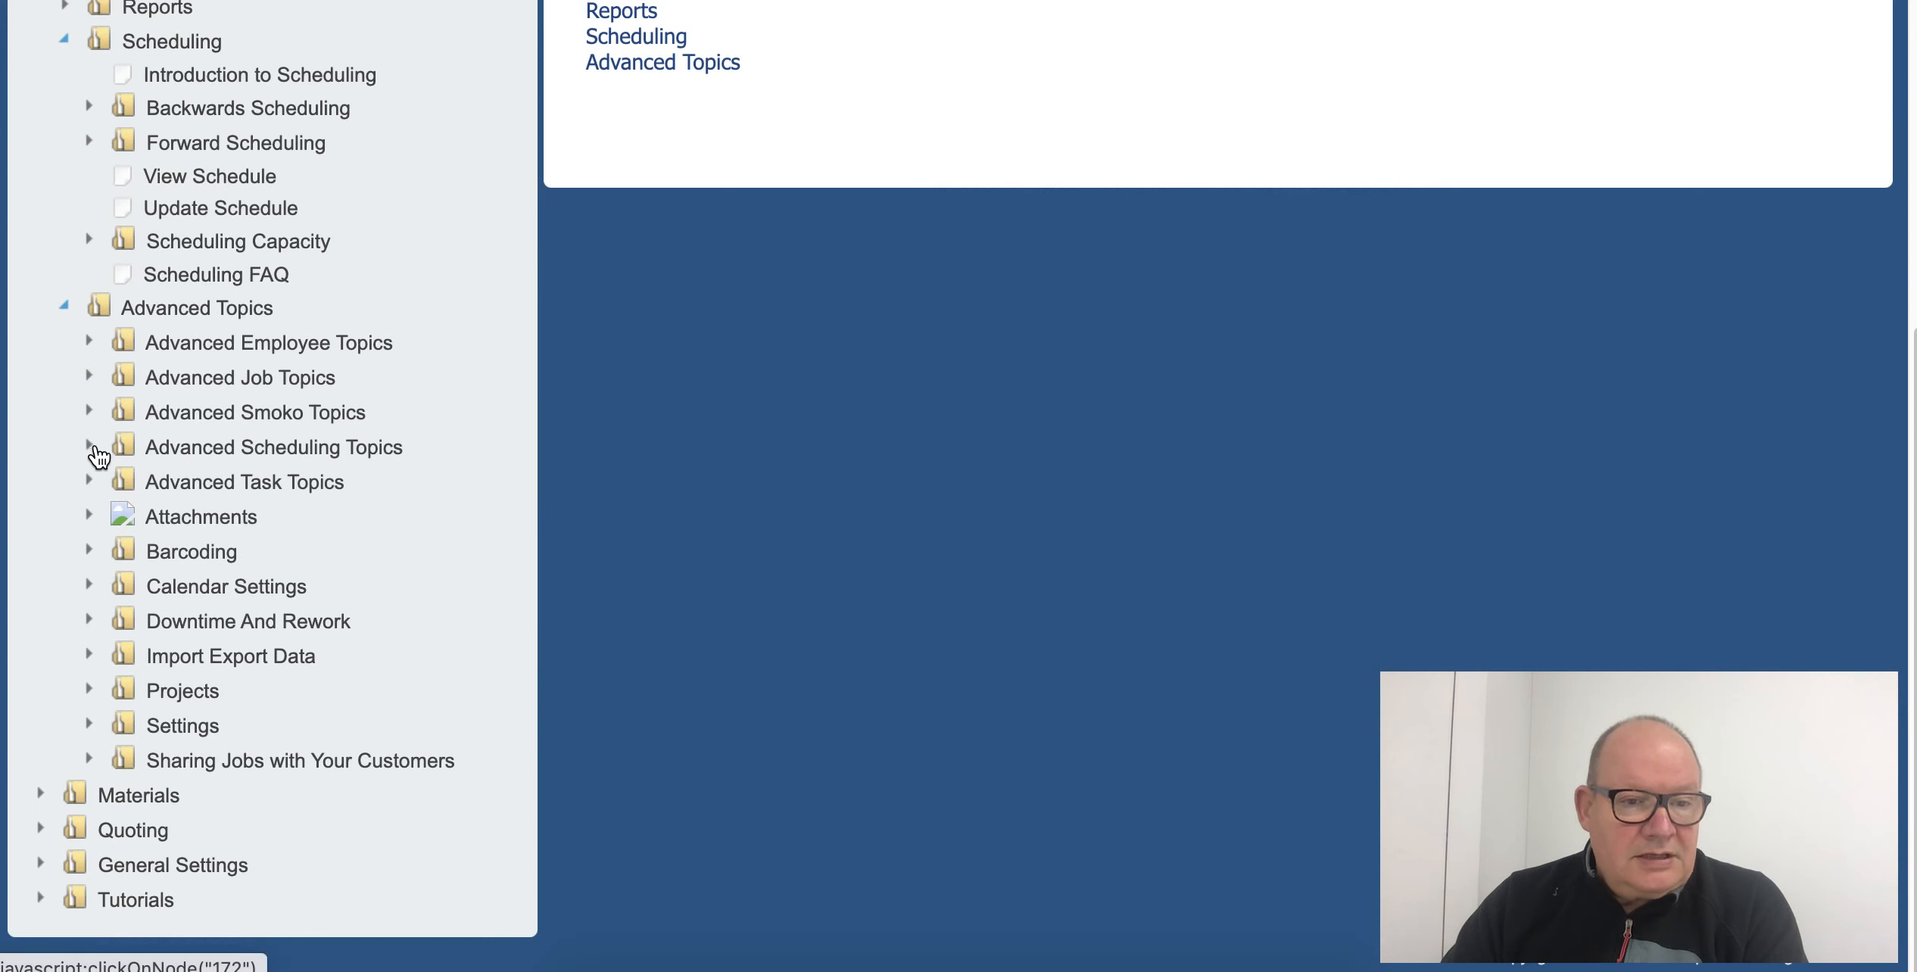
{"action": "left_click", "coordinate": [90, 447]}
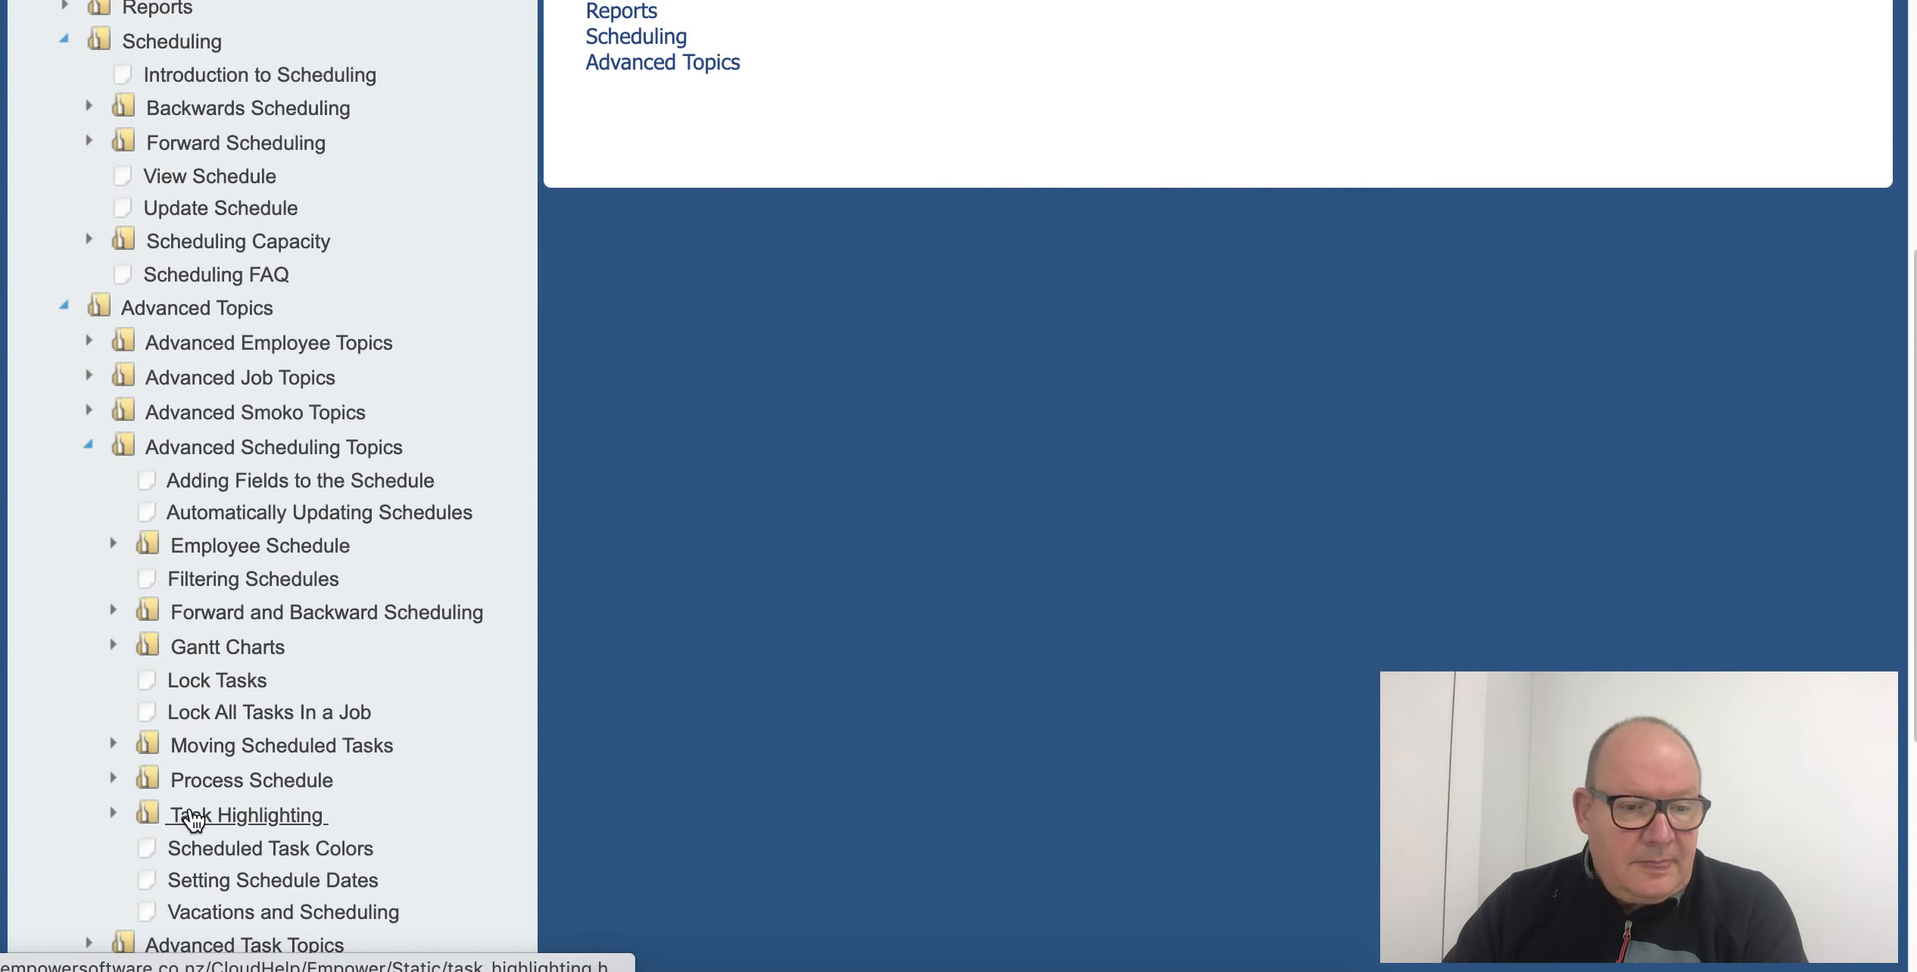
{"action": "left_click", "coordinate": [114, 814]}
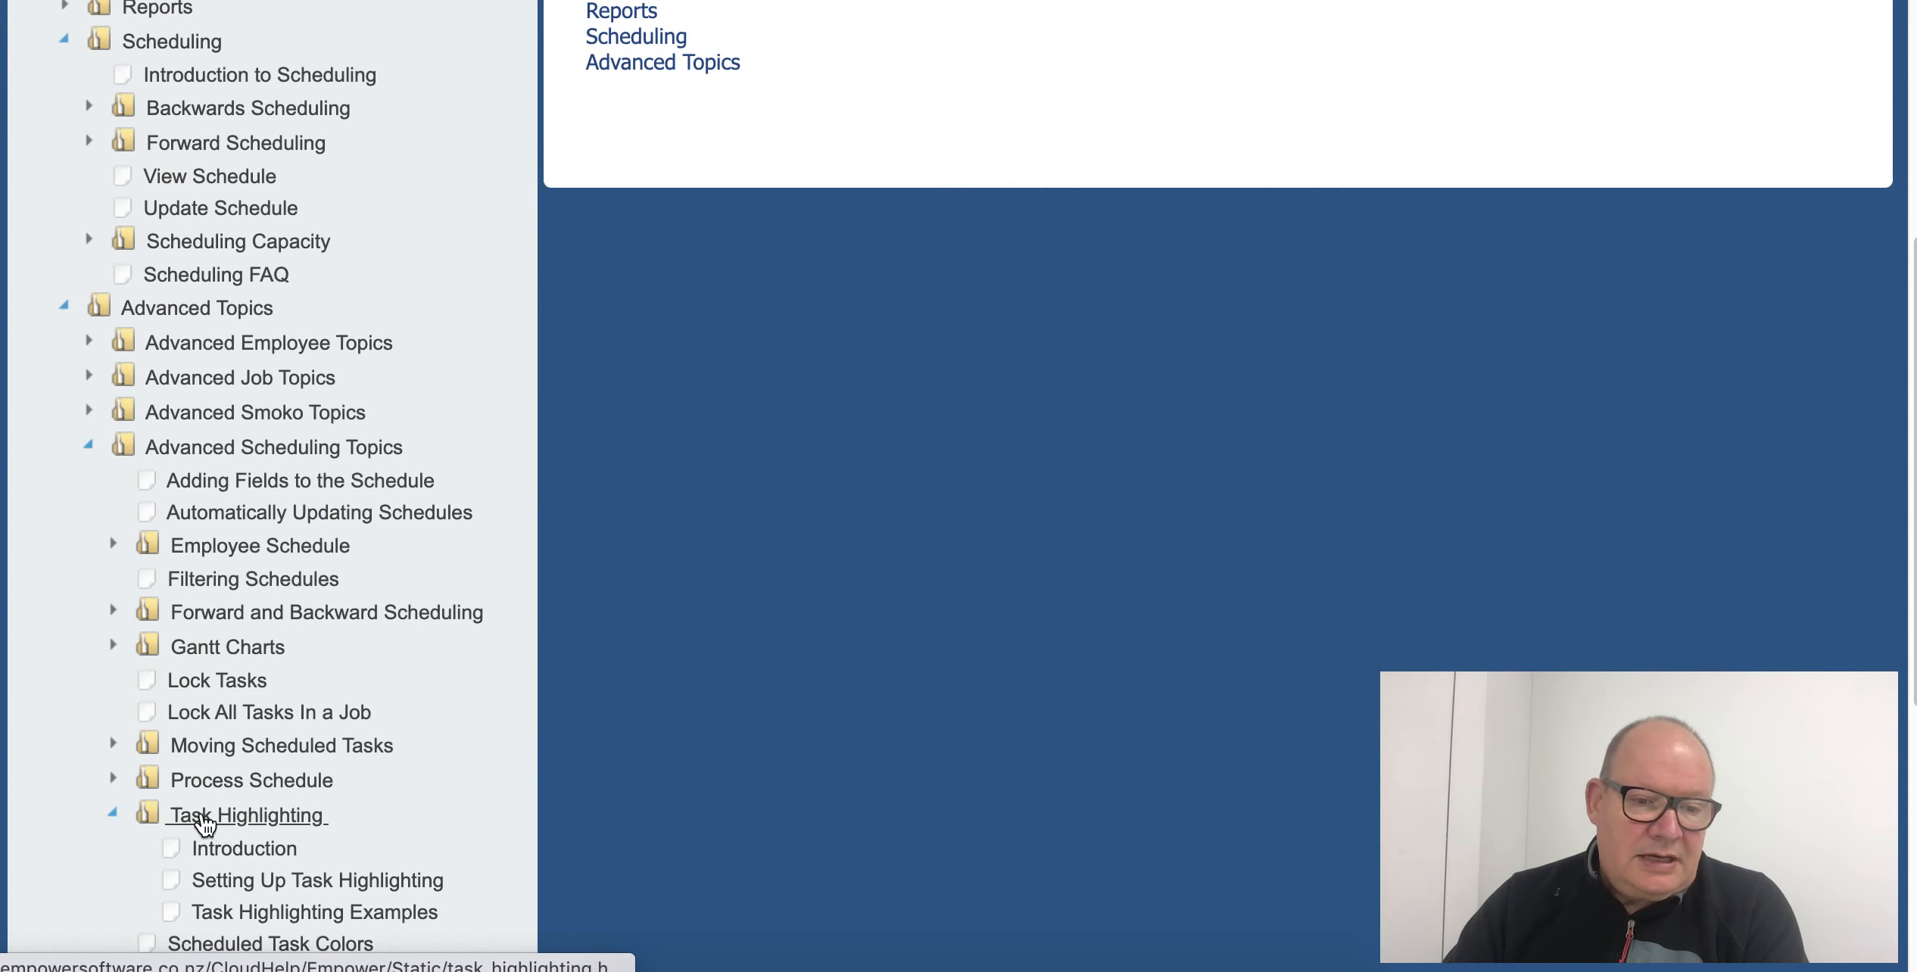
{"action": "scroll", "coordinate": [216, 742], "scroll_direction": "down", "scroll_amount": 6}
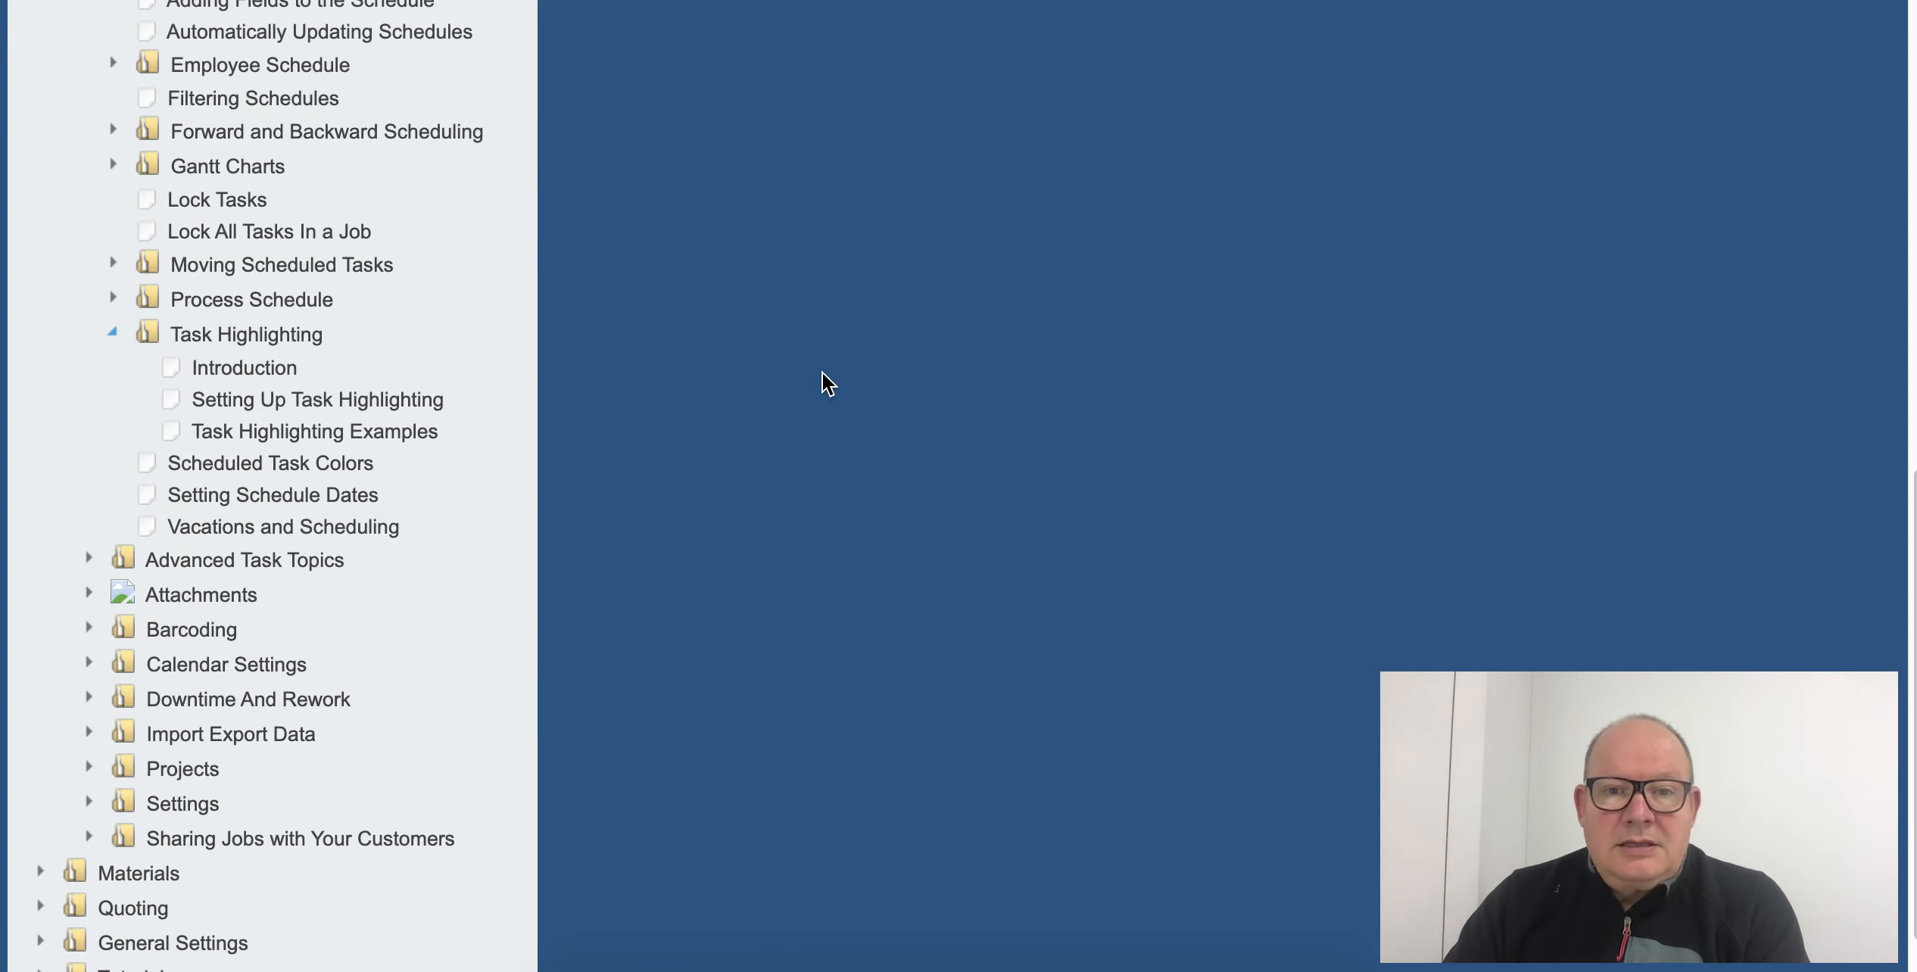
{"action": "scroll", "coordinate": [828, 384], "scroll_direction": "up", "scroll_amount": 12}
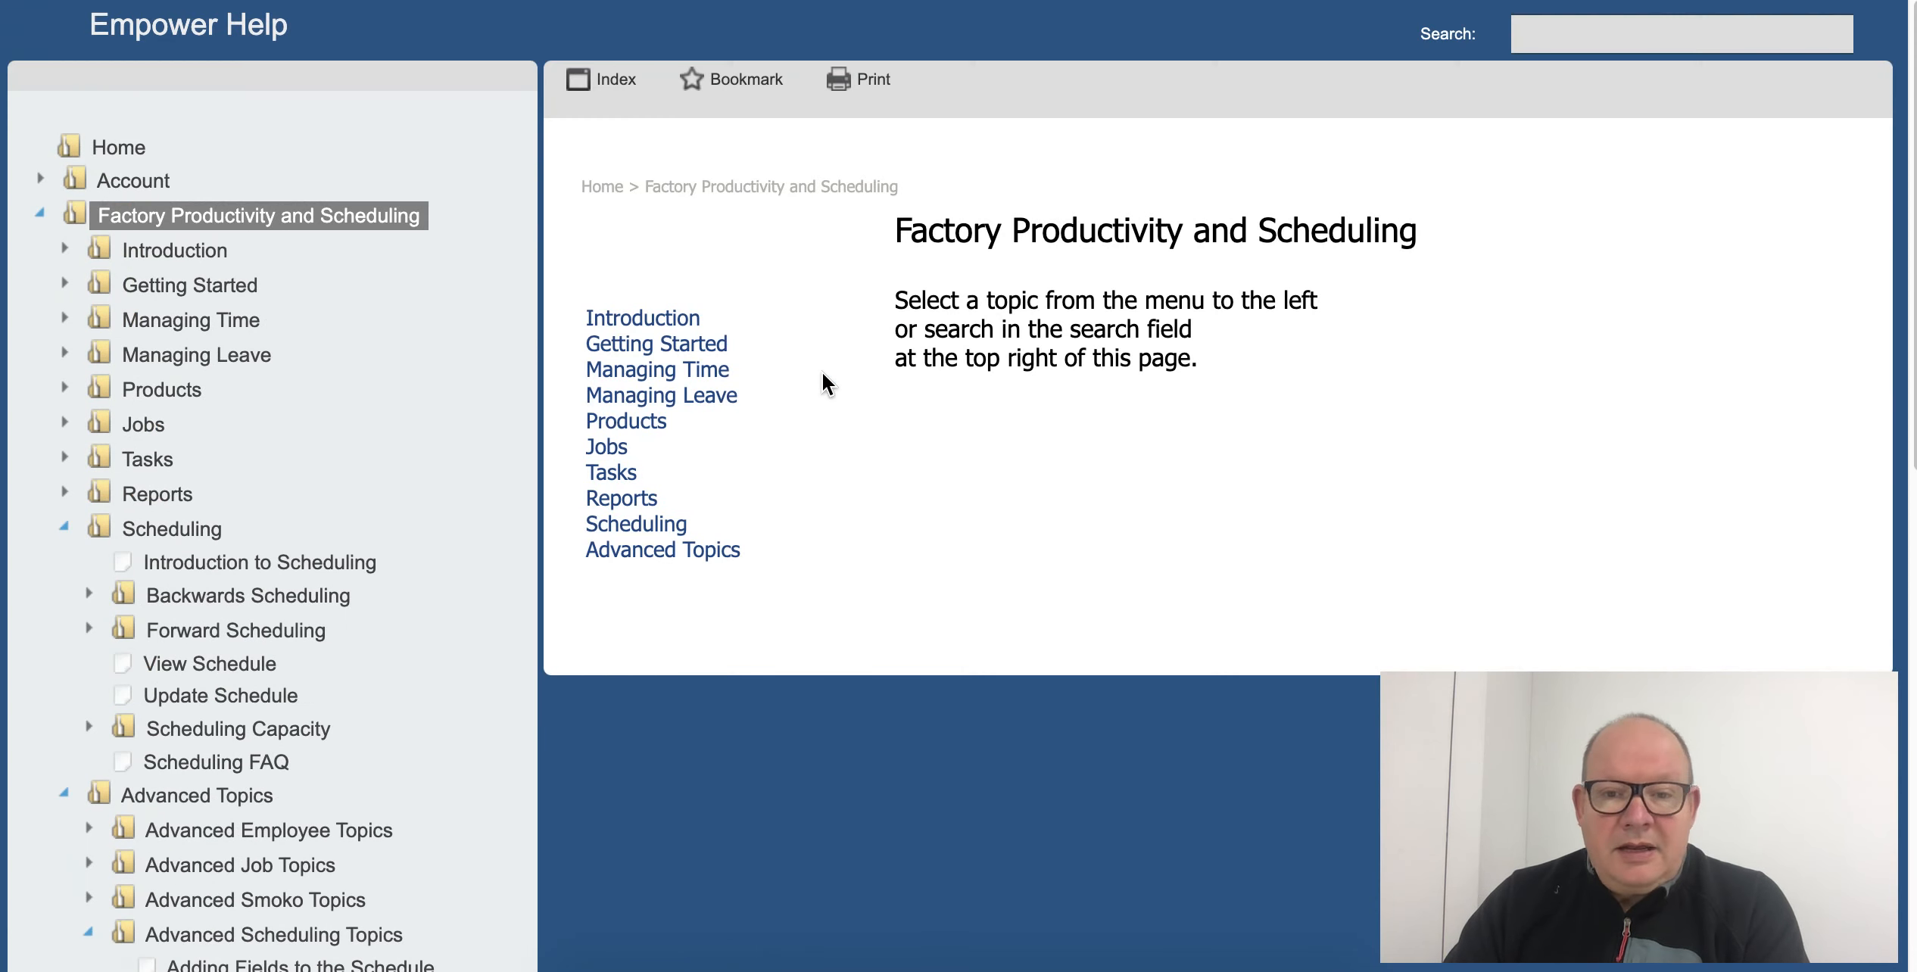